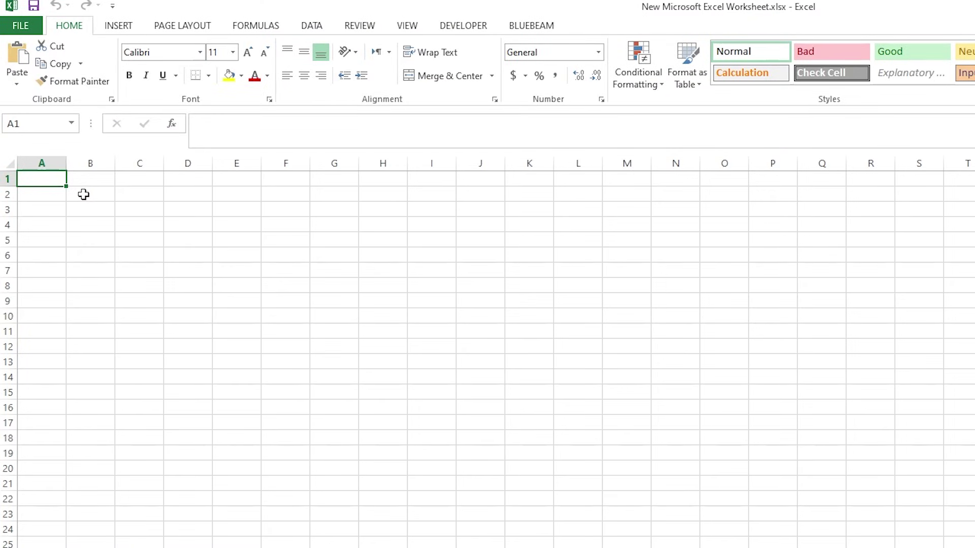
- Enter the column headers Sr. and Item Description in cells B2 and C2
drag(84, 195, 209, 194)
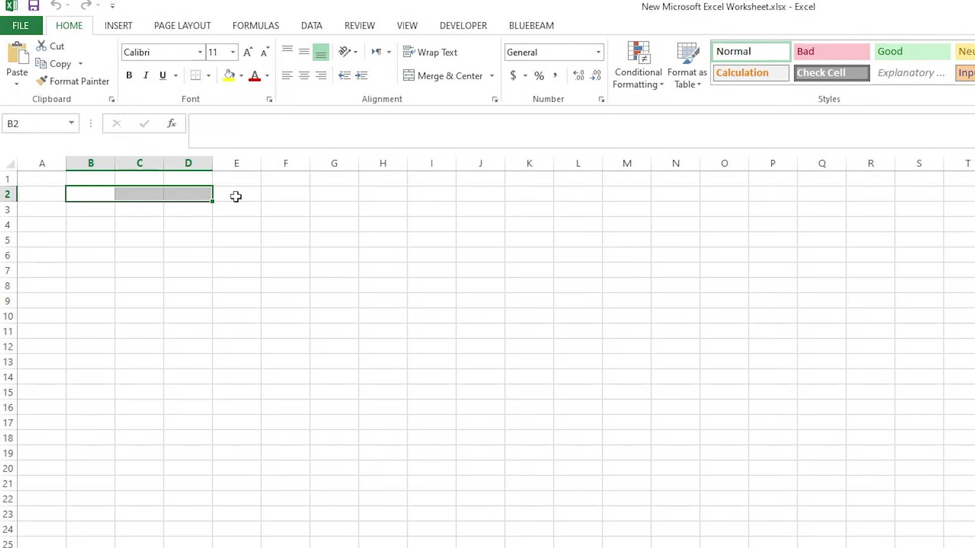
click(86, 192)
text(Sr.)
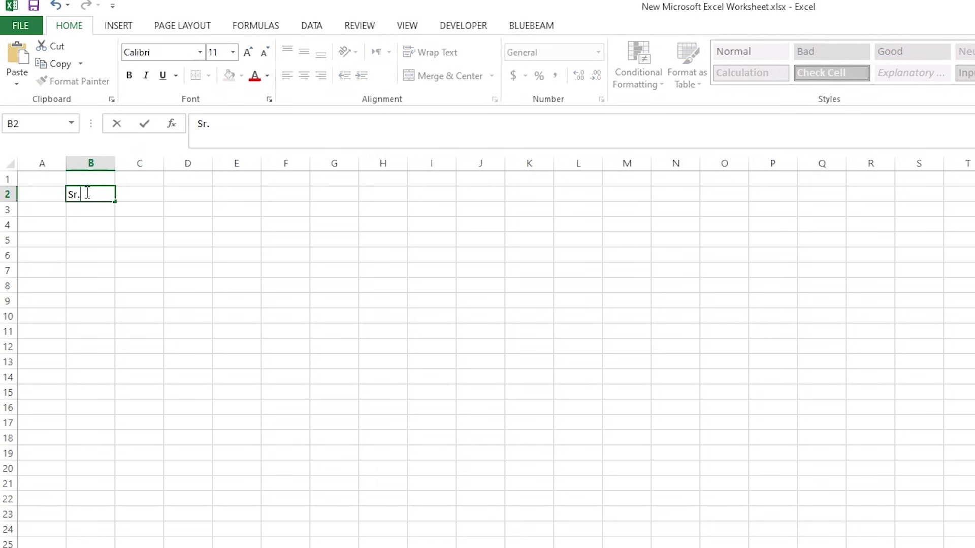
key(Tab)
text(I)
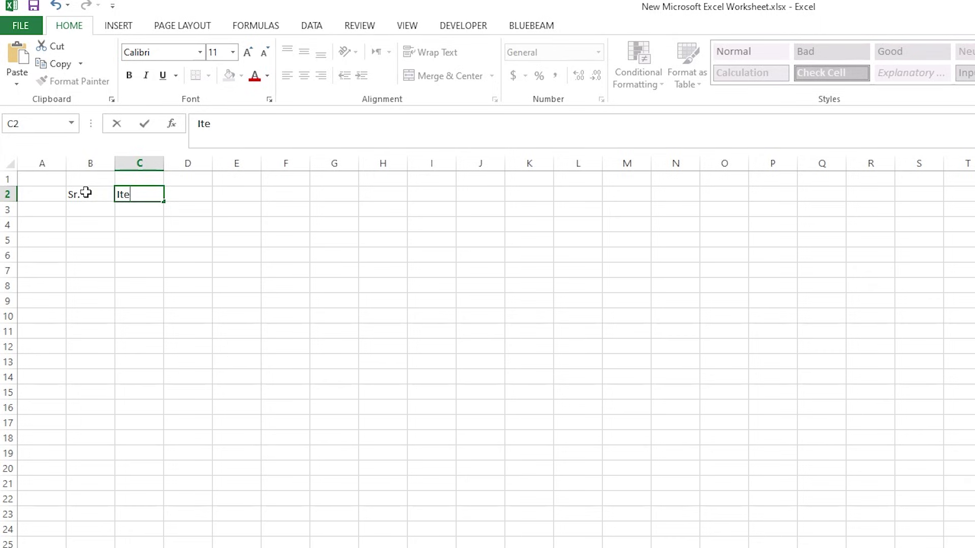
text(tem Description)
key(Tab)
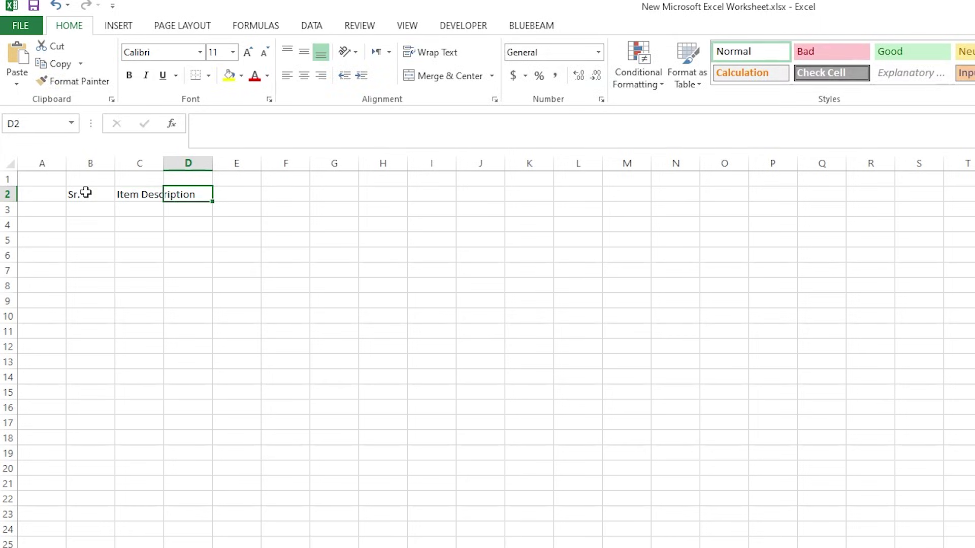
- Enter the column headers Unit, Qty, Rate and Amount in cells D2 to G2
text(Unit)
key(Tab)
text(Q)
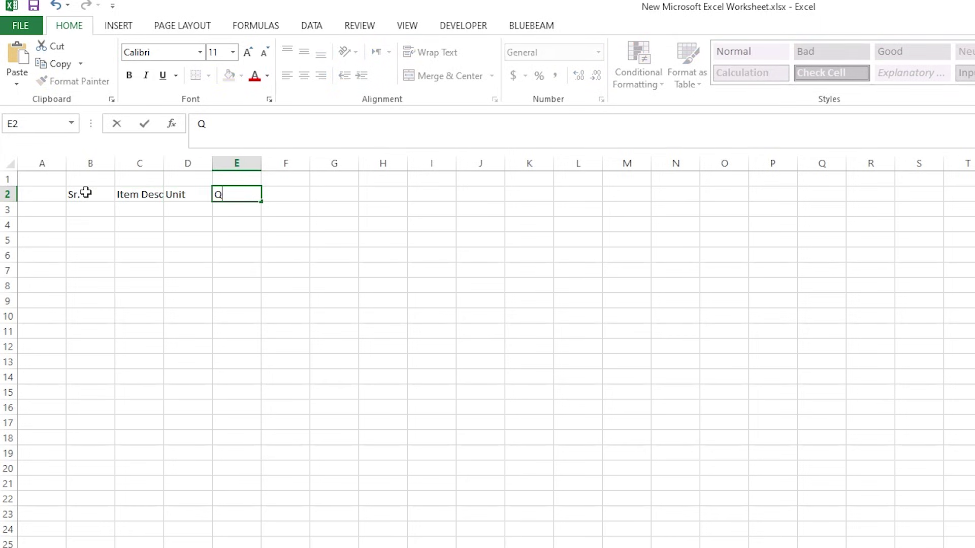
text(ty)
key(Tab)
text(Rate)
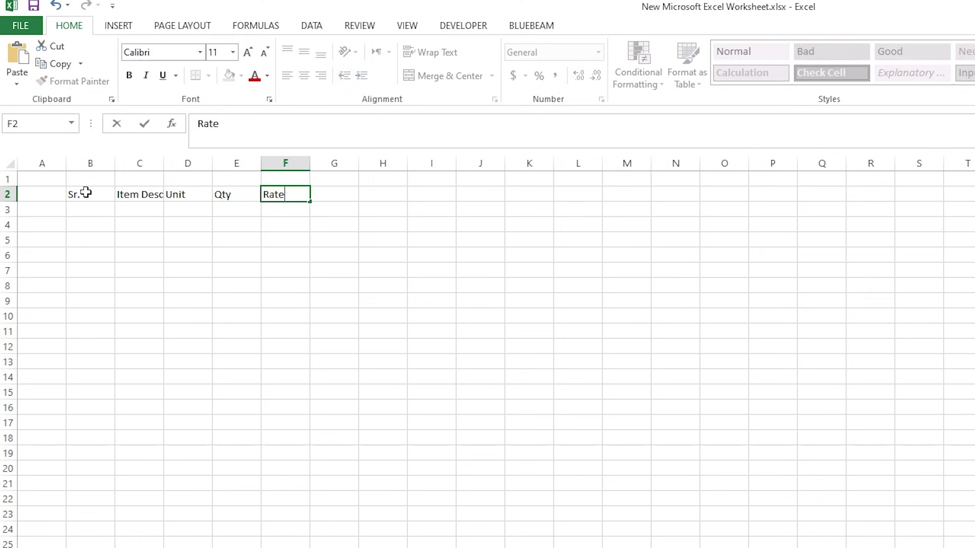
key(Tab)
text(Amount)
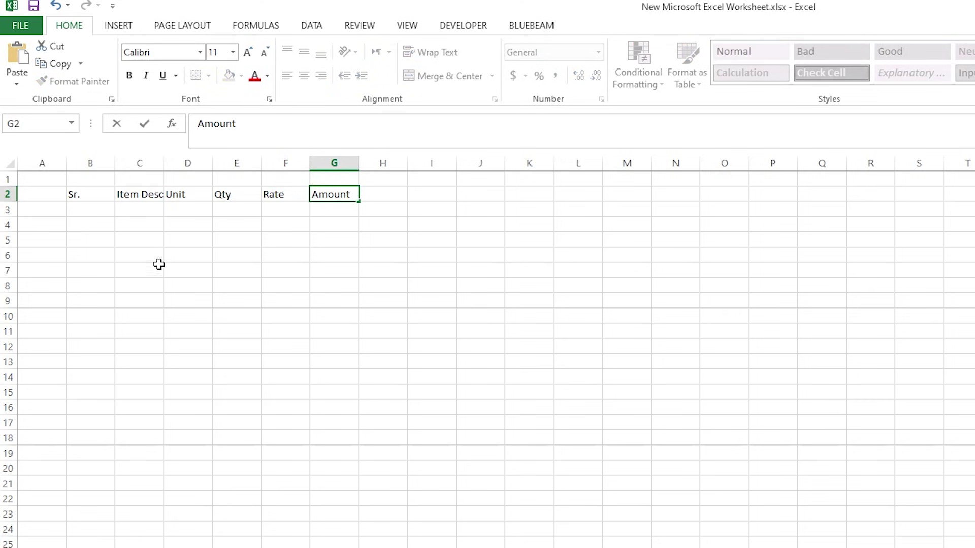
click(154, 284)
- Apply All Borders to the header cells B2:G2
drag(89, 194, 335, 195)
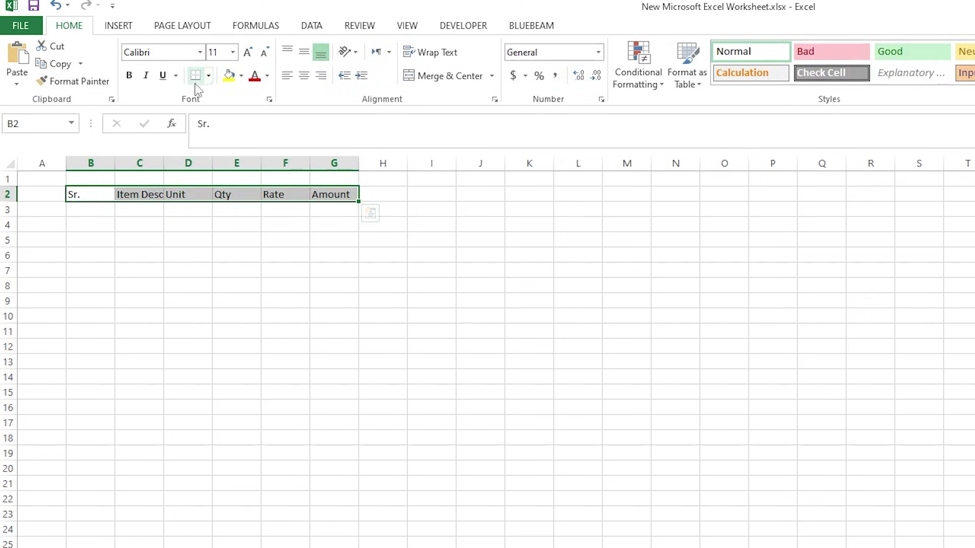
click(209, 76)
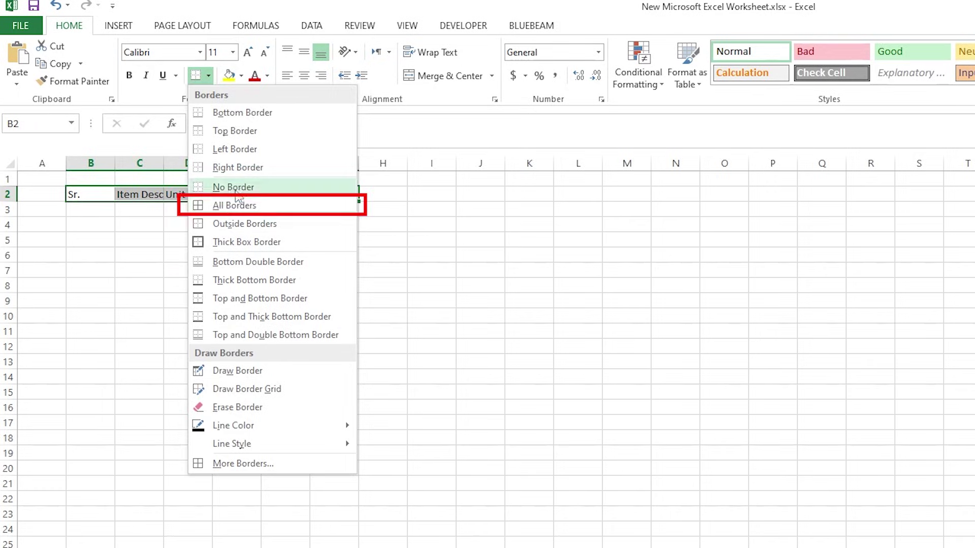
click(223, 206)
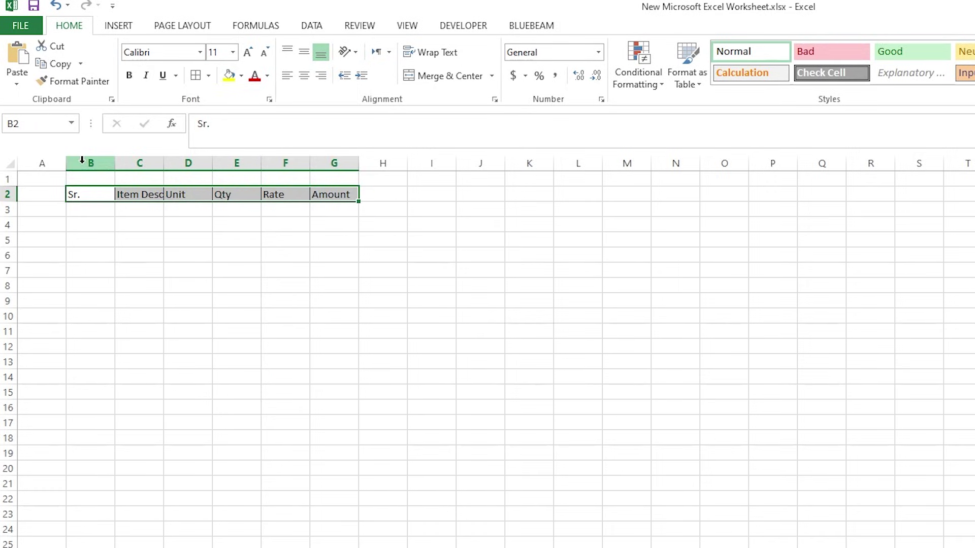
- Autofit the widths of columns B to G to their header text
drag(86, 162, 323, 160)
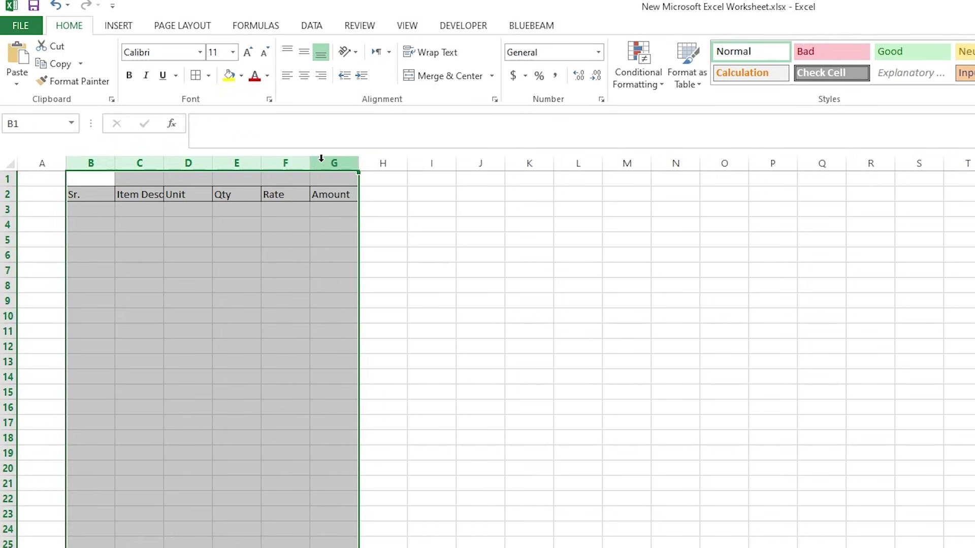
double_click(115, 163)
click(133, 252)
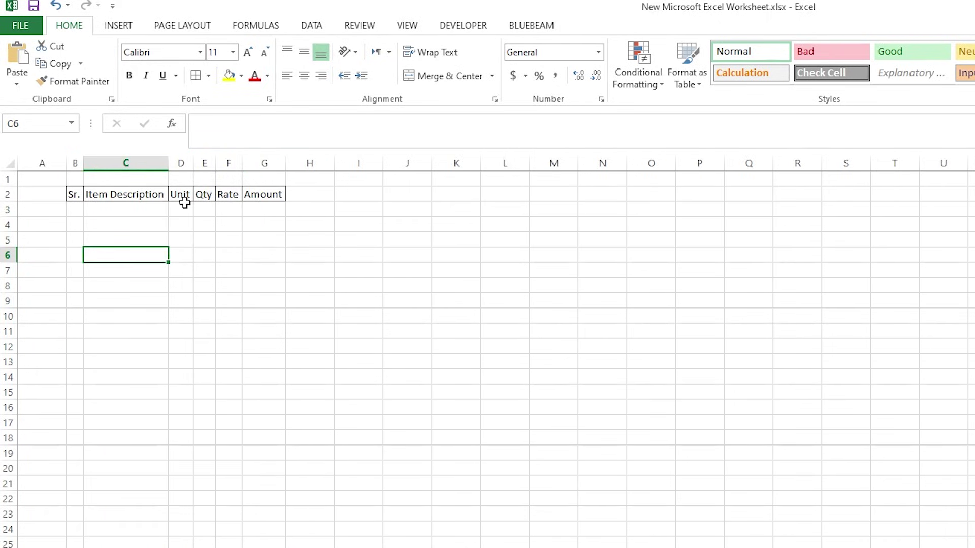
- Widen columns C to G, making Item Description the widest and Amount the second widest
drag(169, 163, 350, 163)
drag(456, 164, 529, 164)
click(457, 255)
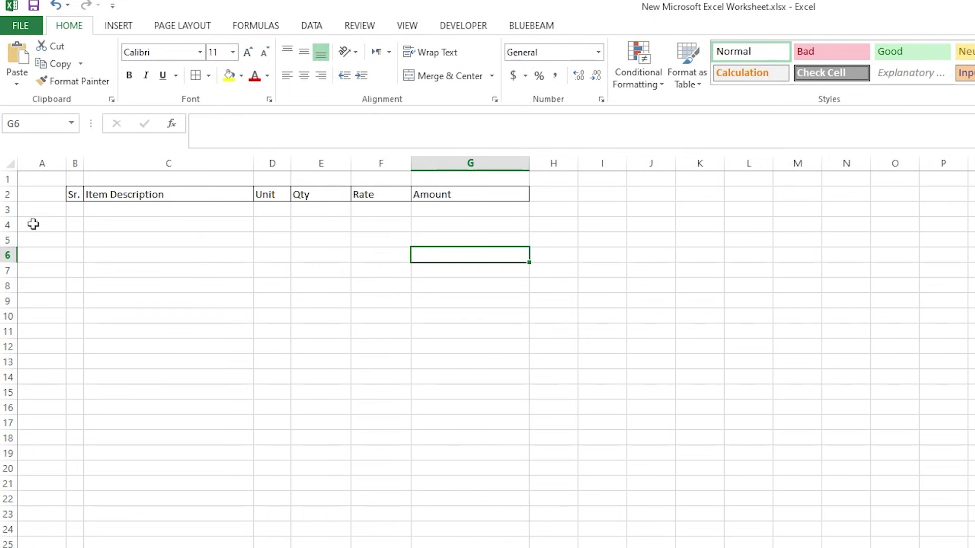
- Align all cells of the sheet to the middle vertically and to the center horizontally
click(11, 195)
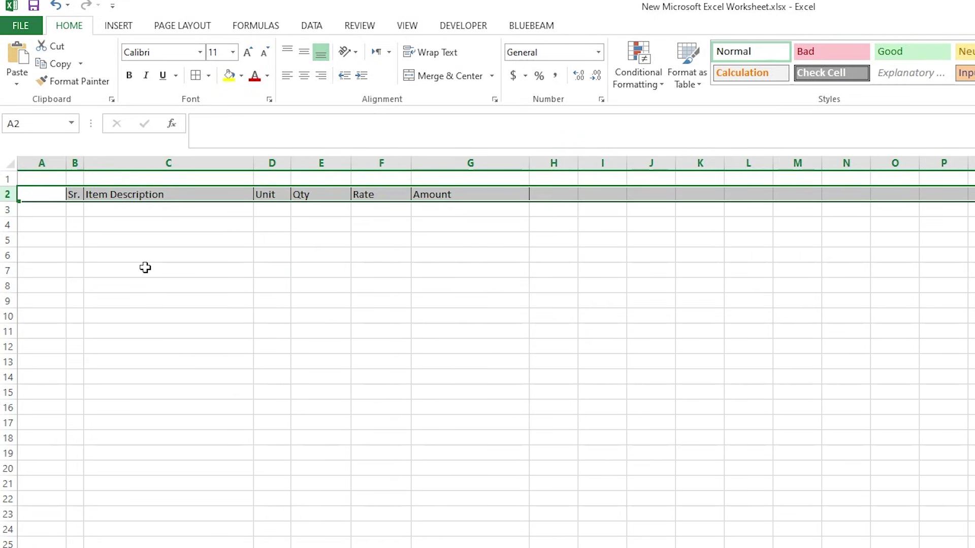
key(ctrl+a)
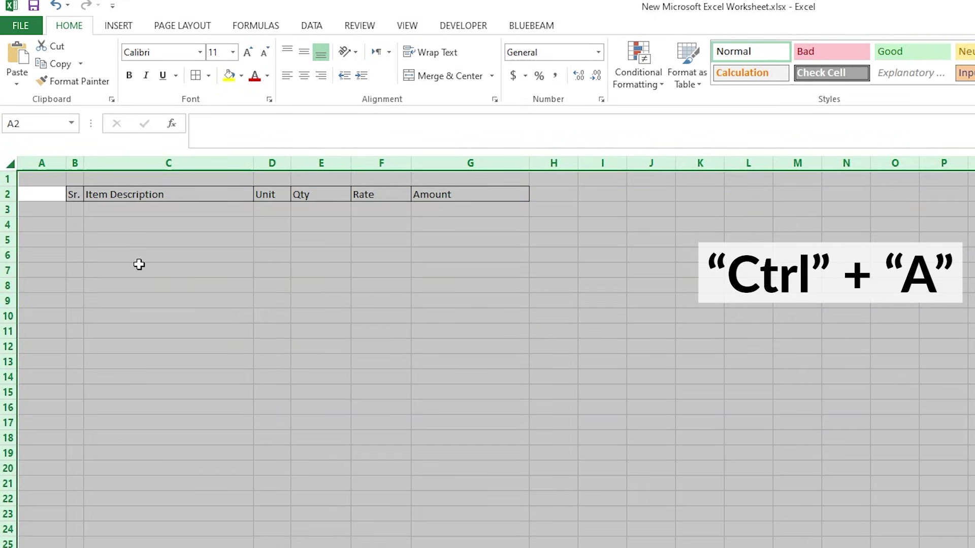
click(304, 55)
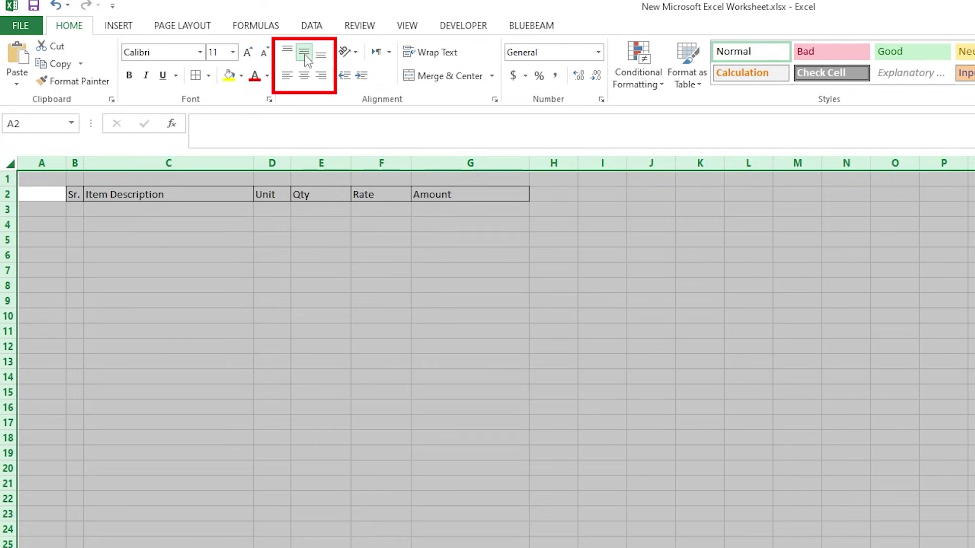
click(304, 75)
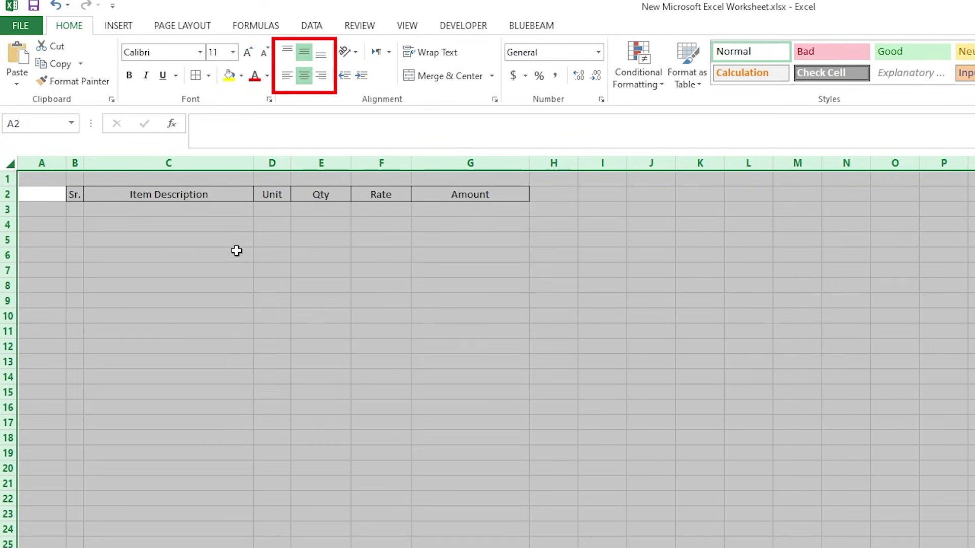
click(174, 234)
- Give B3:G35 thin left, right, bottom and inside vertical borders, without inside horizontal lines
drag(71, 208, 437, 547)
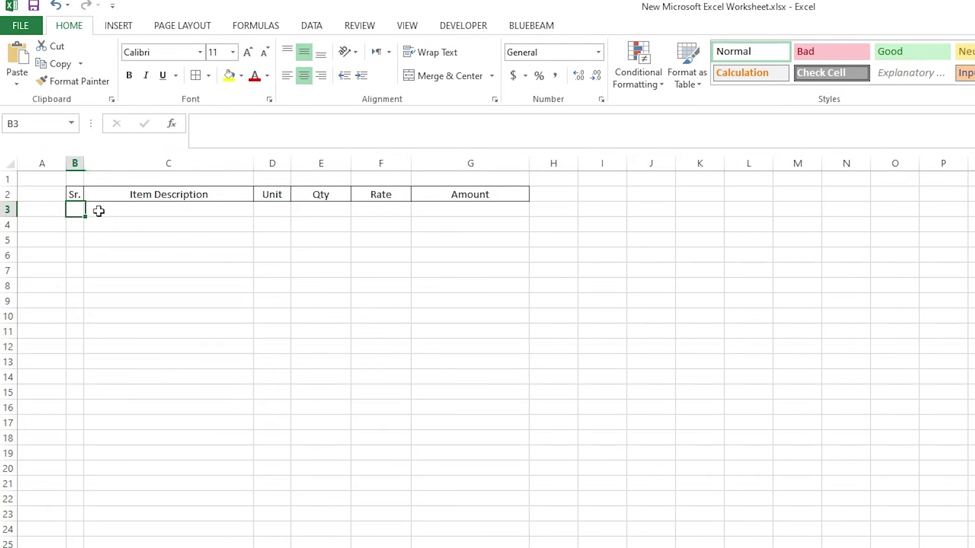
drag(336, 519, 333, 532)
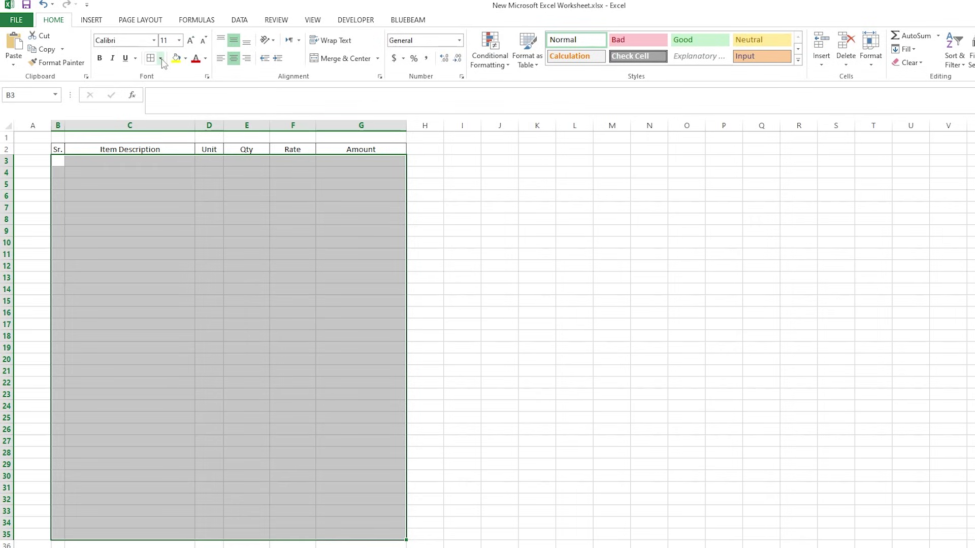
key(ctrl+1)
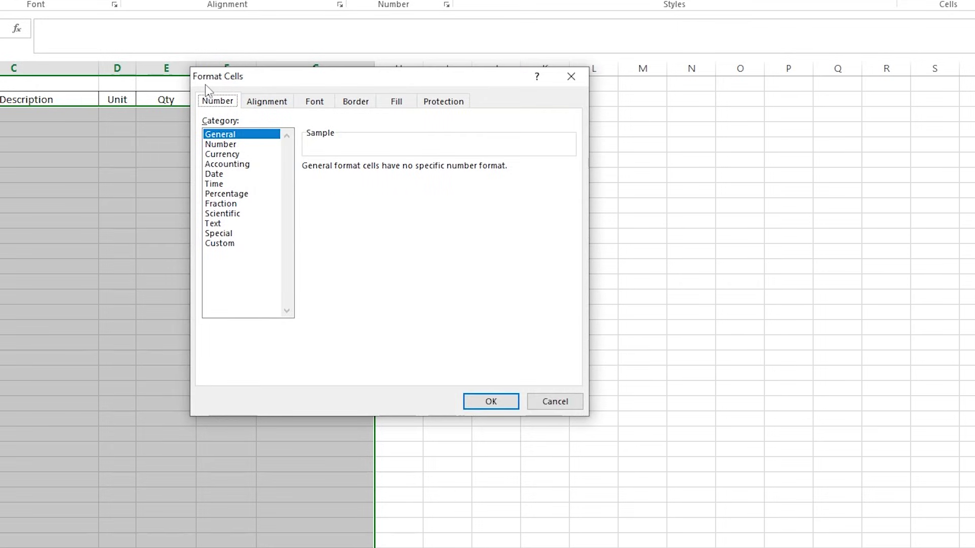
click(356, 101)
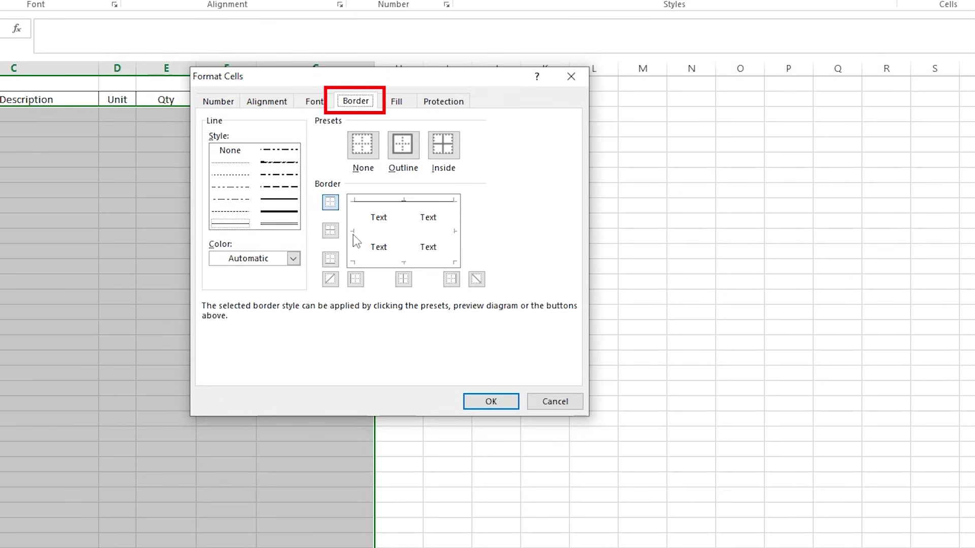
click(452, 239)
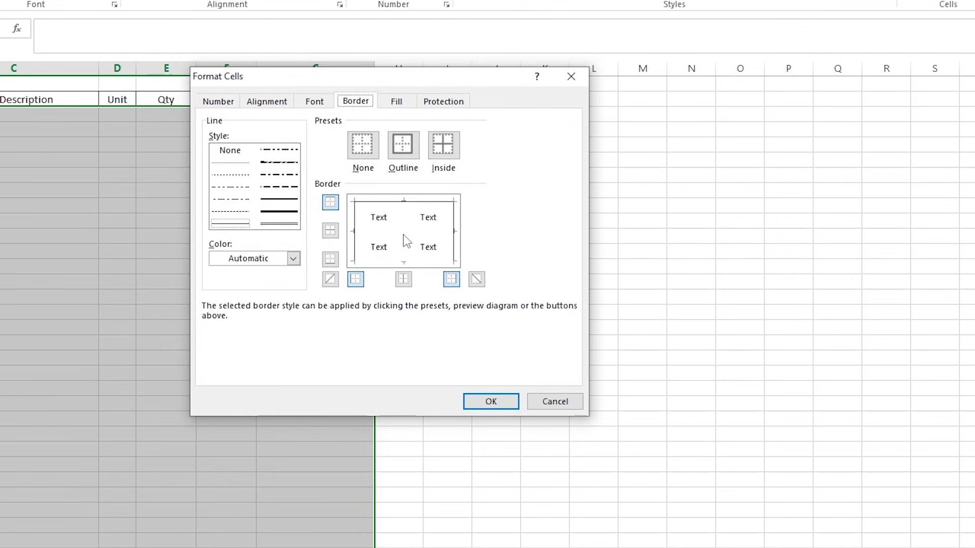
click(404, 221)
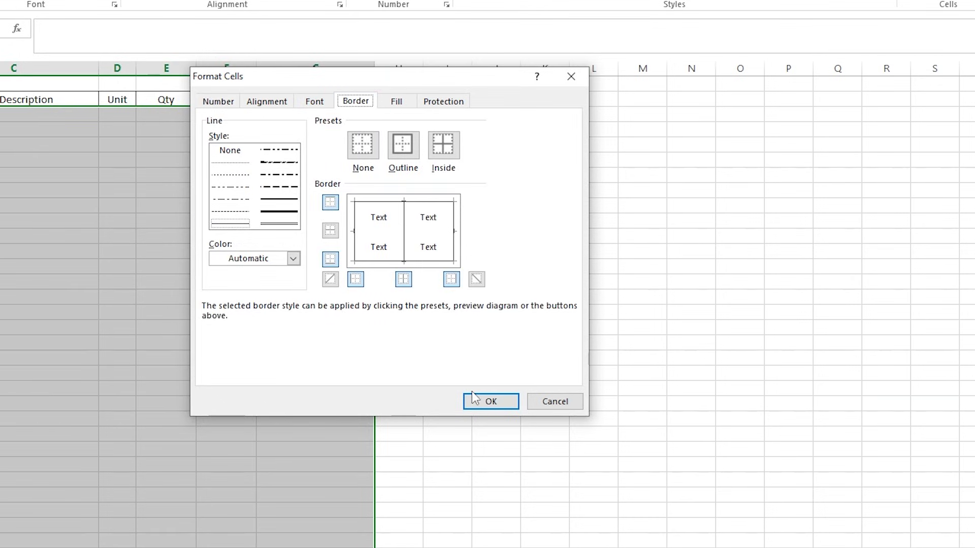
click(485, 402)
click(500, 324)
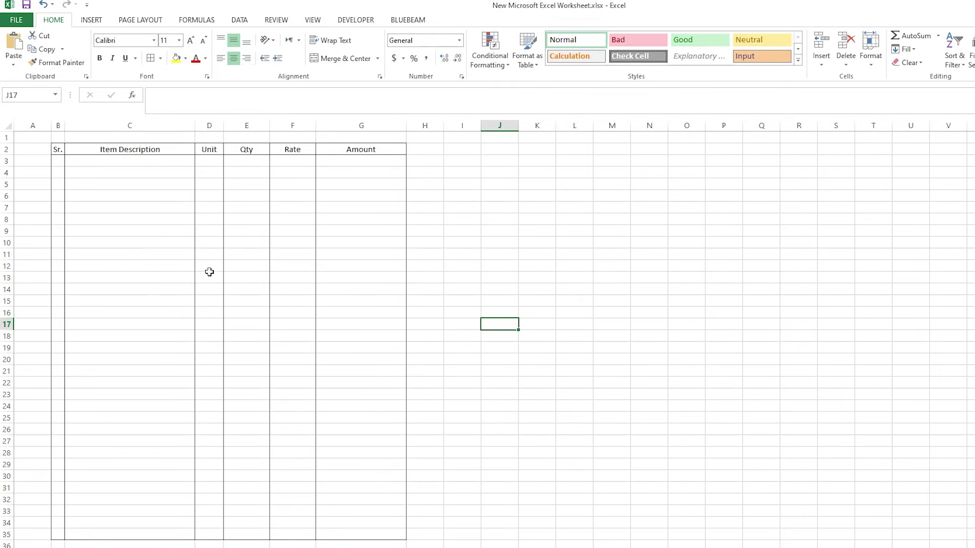
- Narrow column A to a slim margin and switch the sheet to Page Break Preview
drag(49, 125, 22, 125)
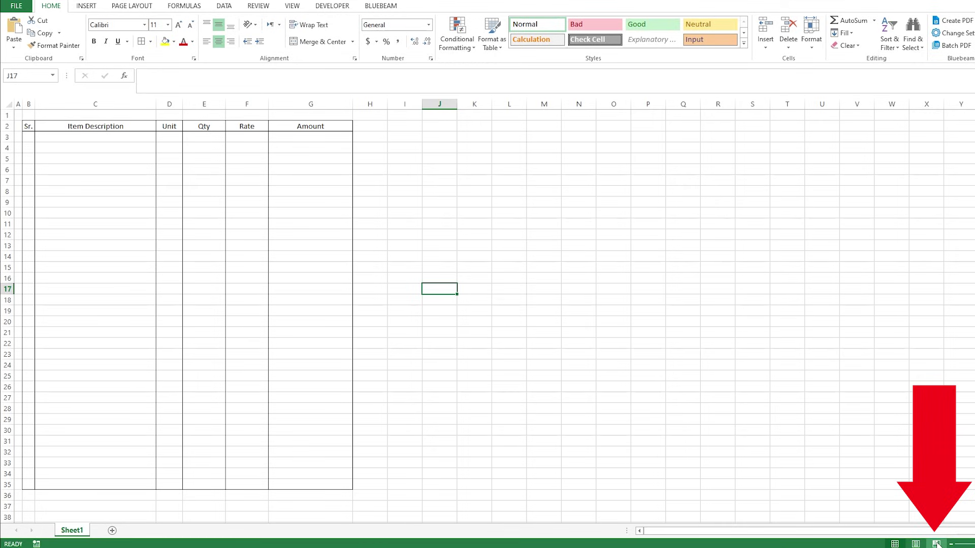
click(936, 544)
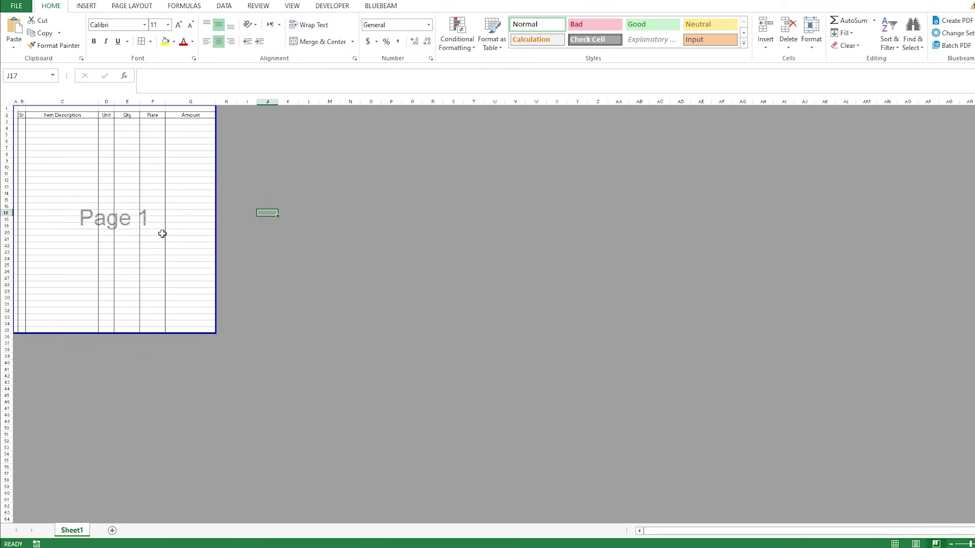
scroll(162, 234, up, 4)
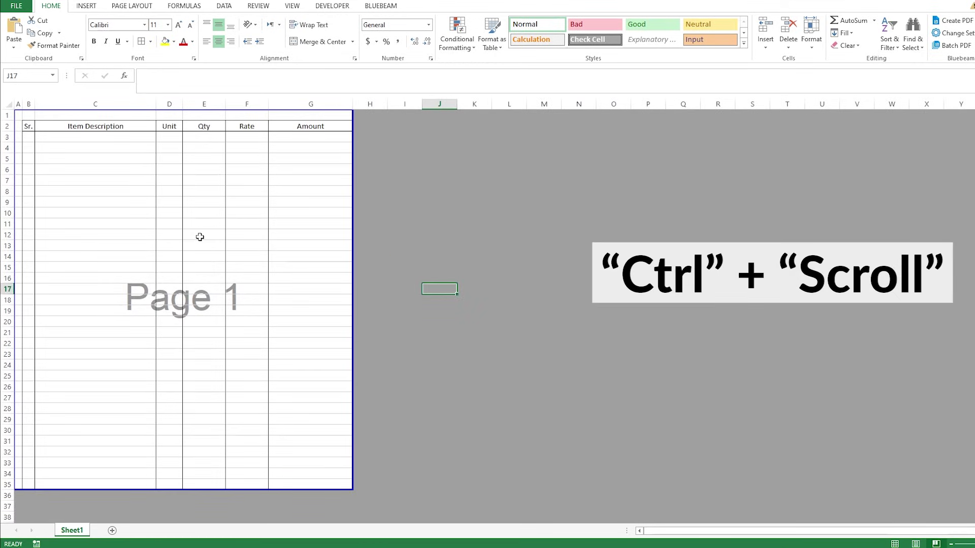
- Extend the print area to include column H and row 36, narrowing column H to a slim margin
drag(352, 146, 381, 146)
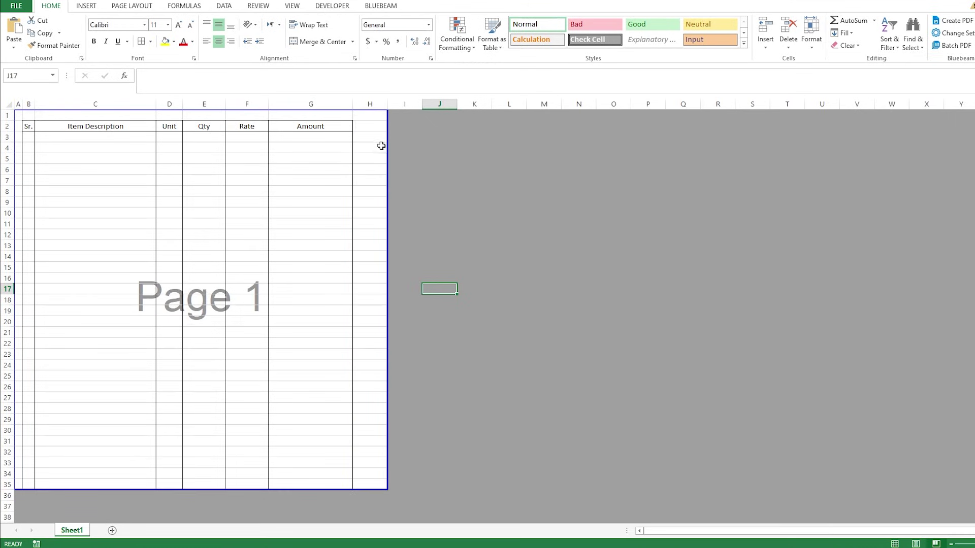
drag(388, 103, 362, 102)
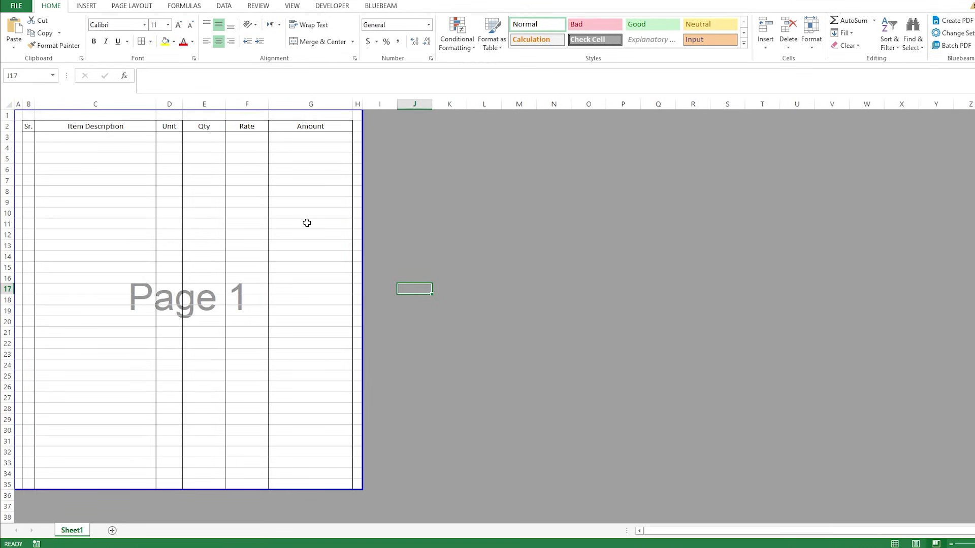
drag(206, 488, 206, 500)
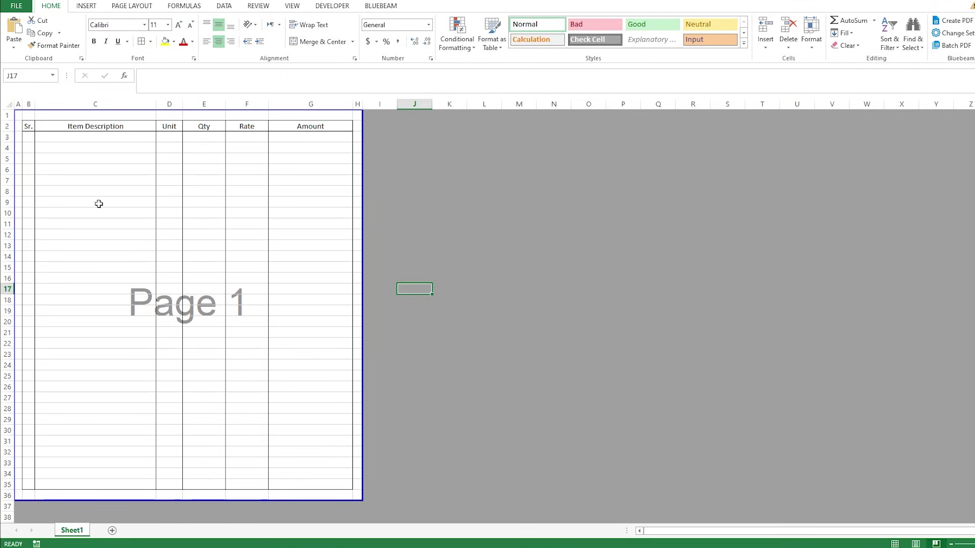
- Set the printout's paper size to A4 and its margins to Narrow
key(ctrl+p)
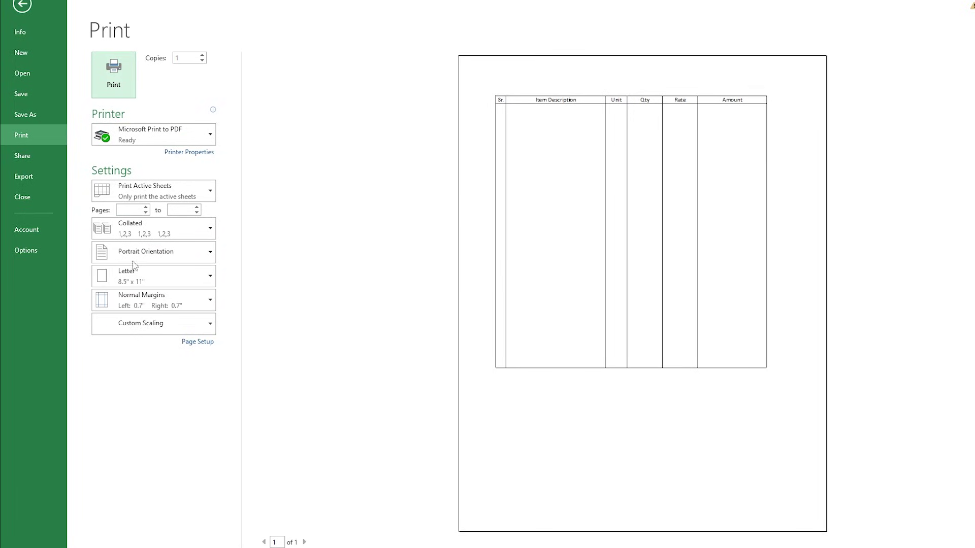
click(142, 277)
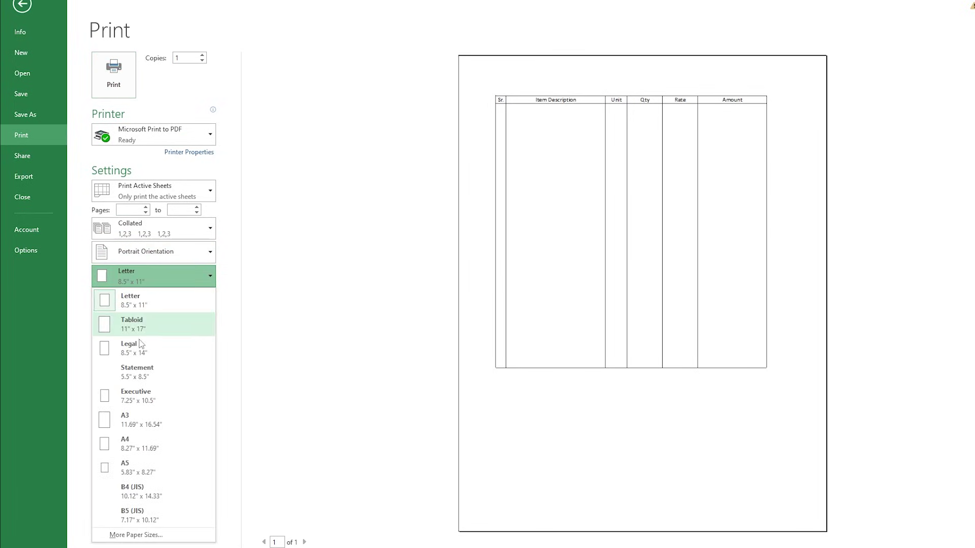
click(146, 445)
click(136, 304)
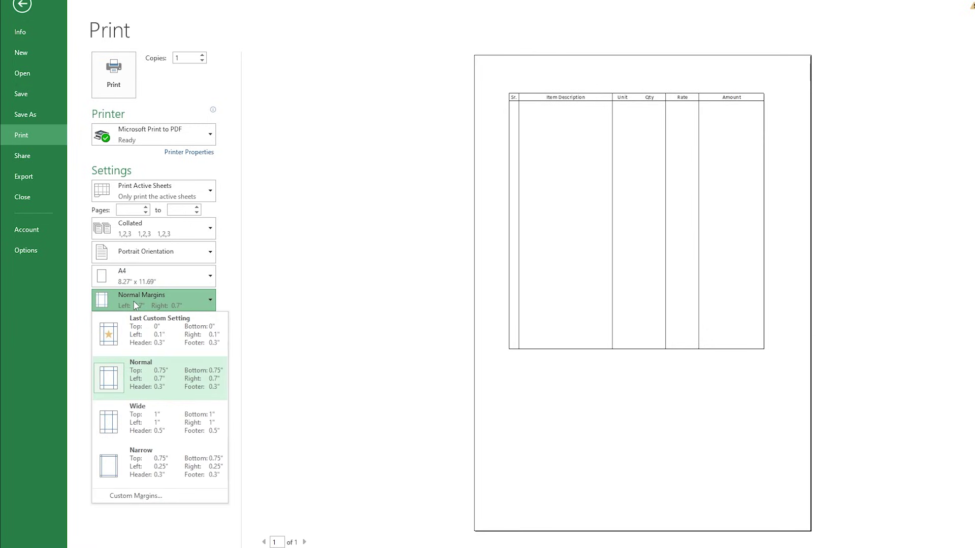
click(147, 461)
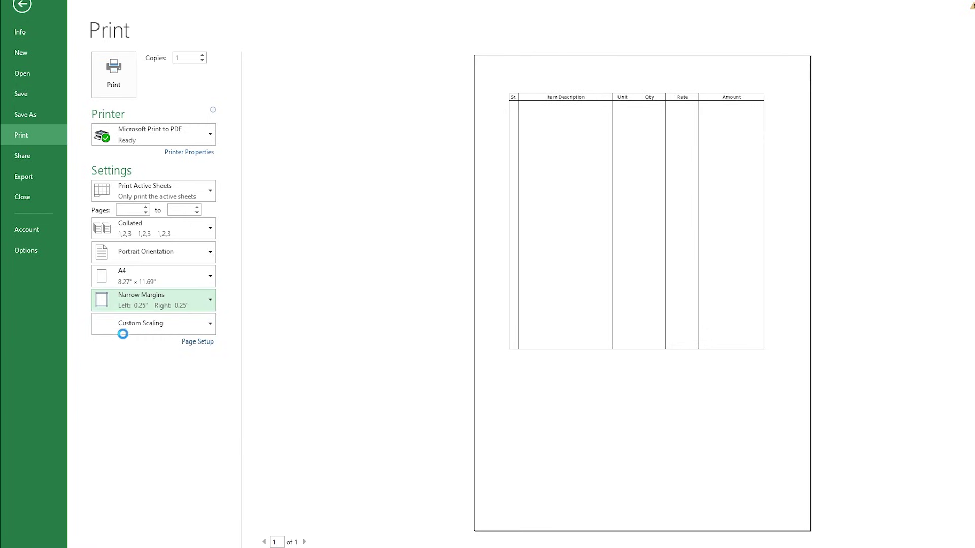
- Scale the printout to fit all columns on one page and return to the sheet
click(126, 325)
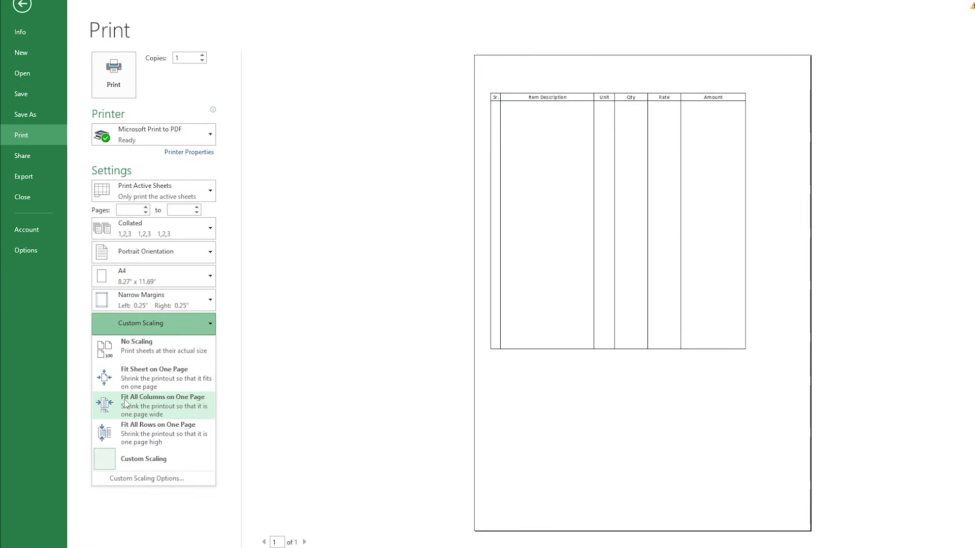
click(198, 402)
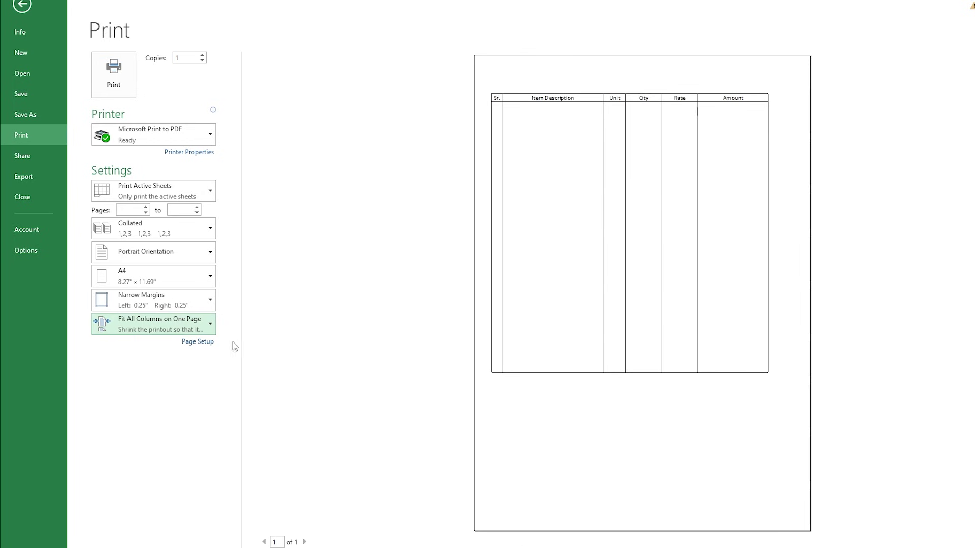
key(Escape)
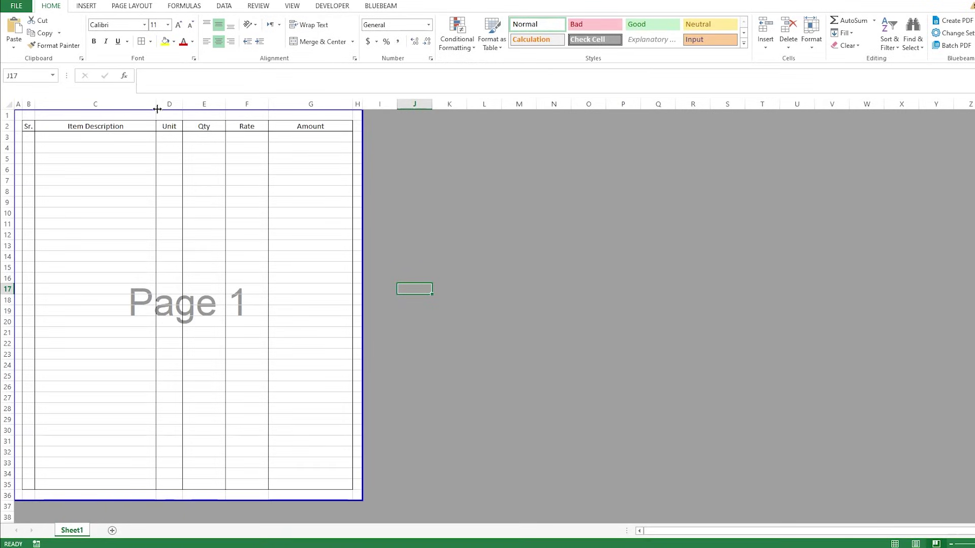
- Widen the Item Description column slightly and check the page in the print preview
drag(158, 108, 168, 108)
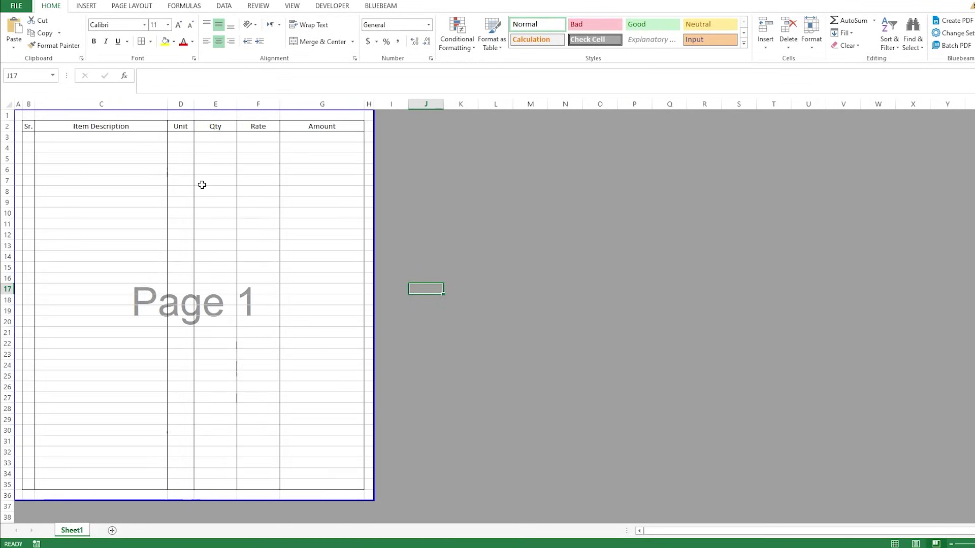
key(ctrl+p)
key(Escape)
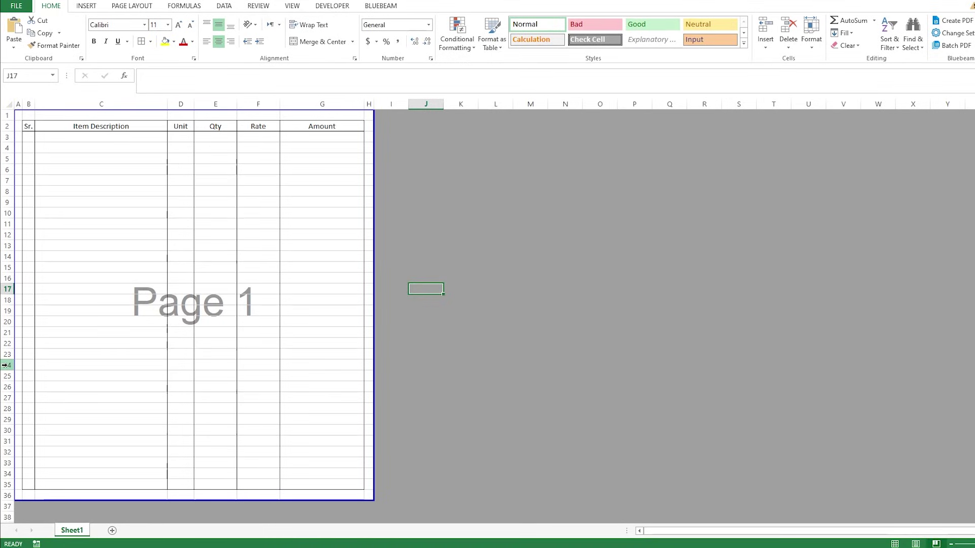
- Insert four blank rows at row 24 and fifteen at row 37, extending the table past the first page
click(5, 365)
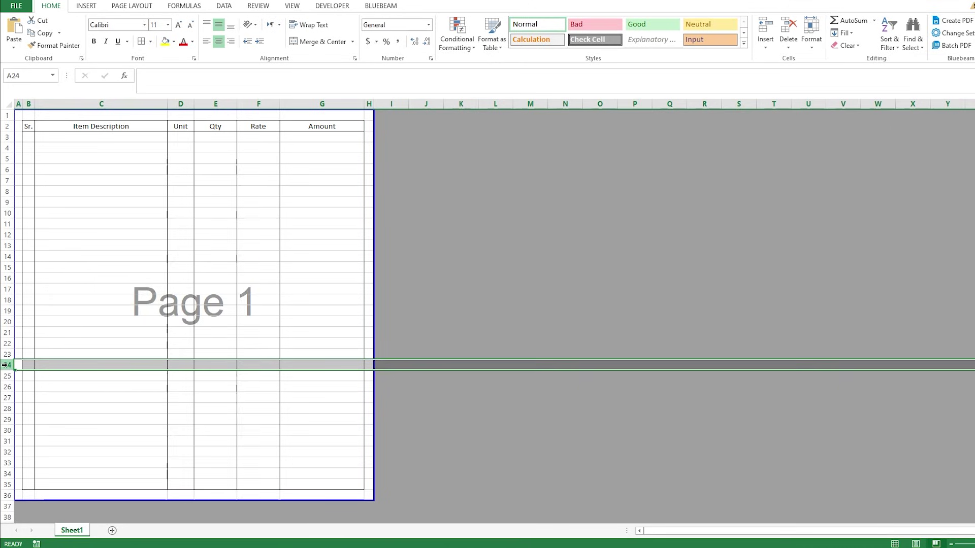
key(ctrl+plus)
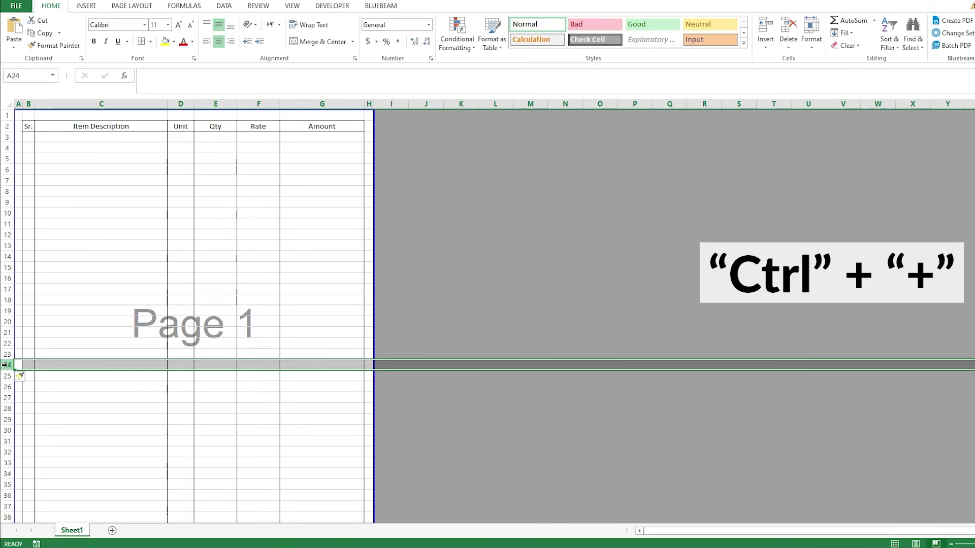
scroll(89, 368, down, 5)
scroll(89, 368, down, 2)
click(7, 278)
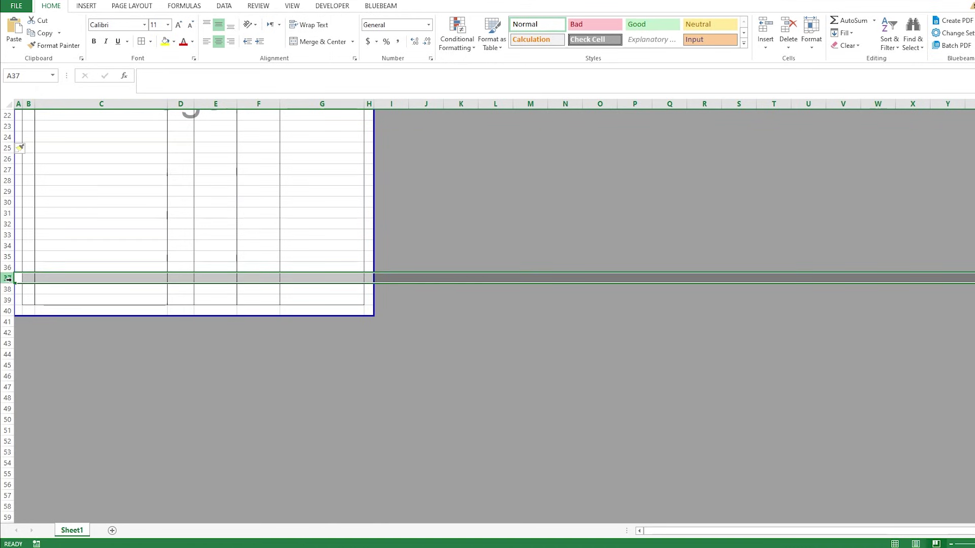
key(ctrl+plus)
key(ctrl+plus)
key(ctrl+plus)
key(ctrl+plus)
key(ctrl+plus)
key(ctrl+plus)
key(ctrl+plus)
key(ctrl+plus)
key(ctrl+plus)
key(ctrl+plus)
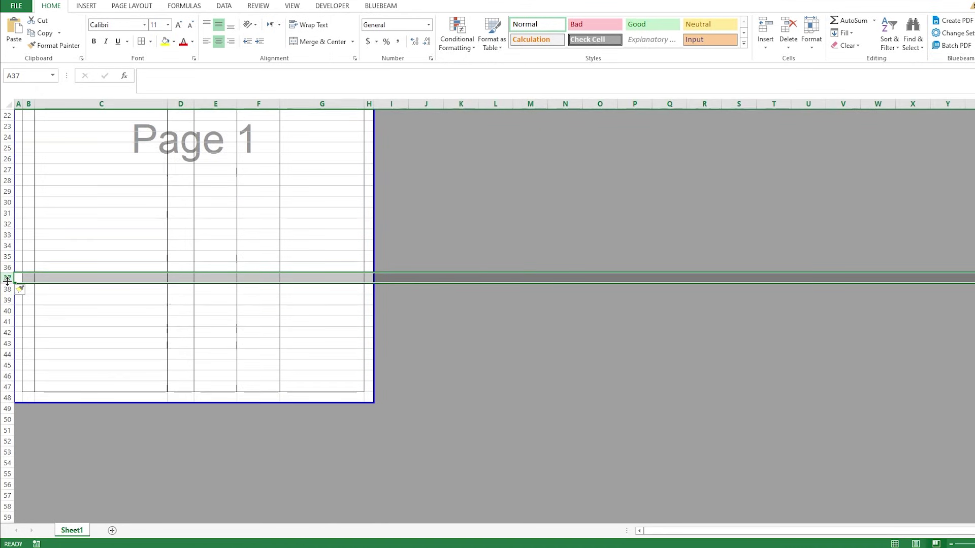
key(ctrl+plus)
key(ctrl+plus)
key(ctrl+plus)
key(ctrl+plus)
key(ctrl+plus)
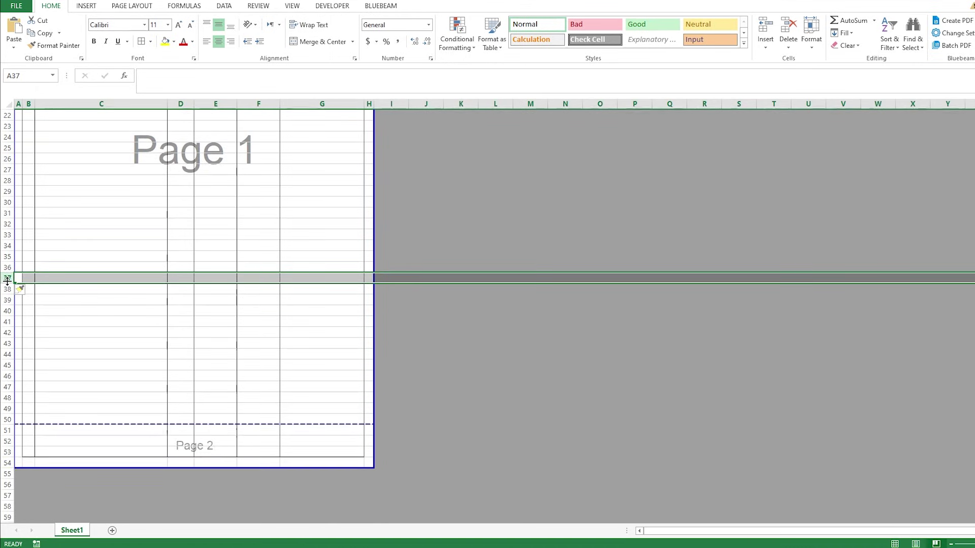
drag(7, 430, 7, 474)
click(98, 357)
scroll(192, 246, up, 7)
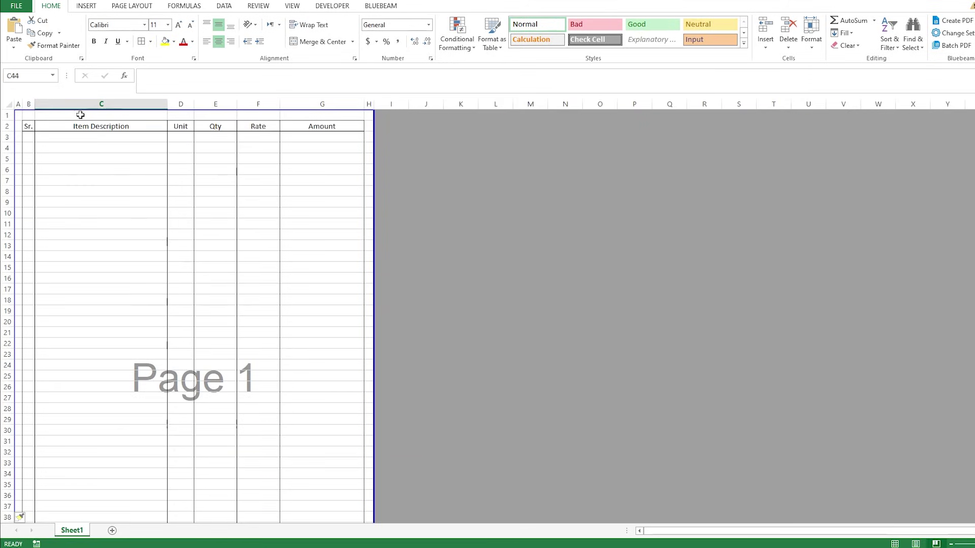
- Add border lines along the top and bottom of B50:G50, the last row of page 1
scroll(202, 372, down, 6)
drag(32, 452, 311, 451)
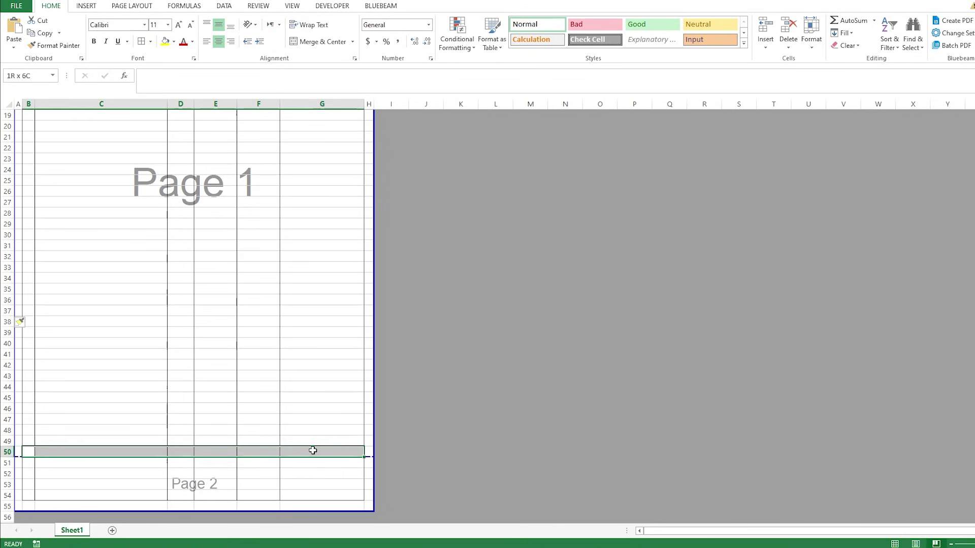
click(151, 42)
click(165, 133)
click(232, 299)
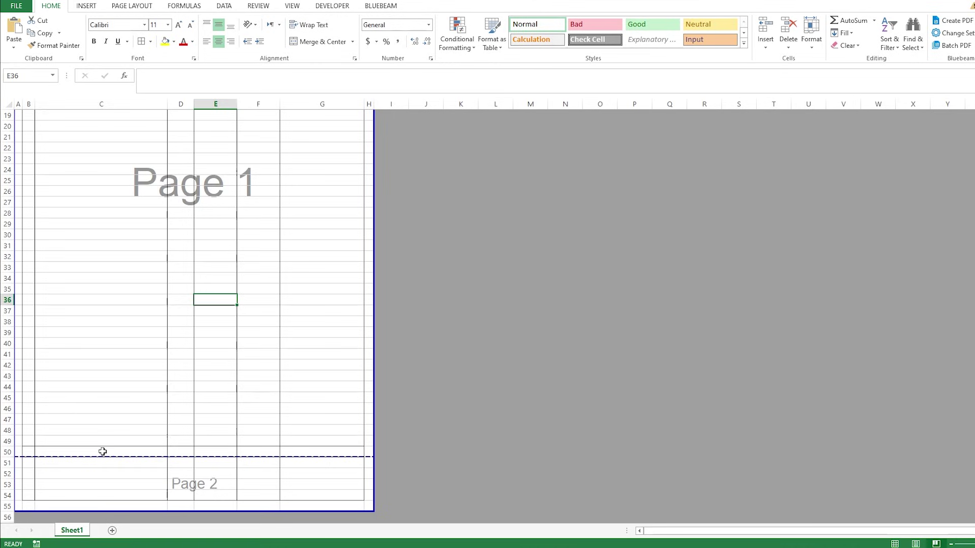
- Label the bordered row with "Total Page" in C50 and "AED" in F50
click(102, 451)
text(Tpo)
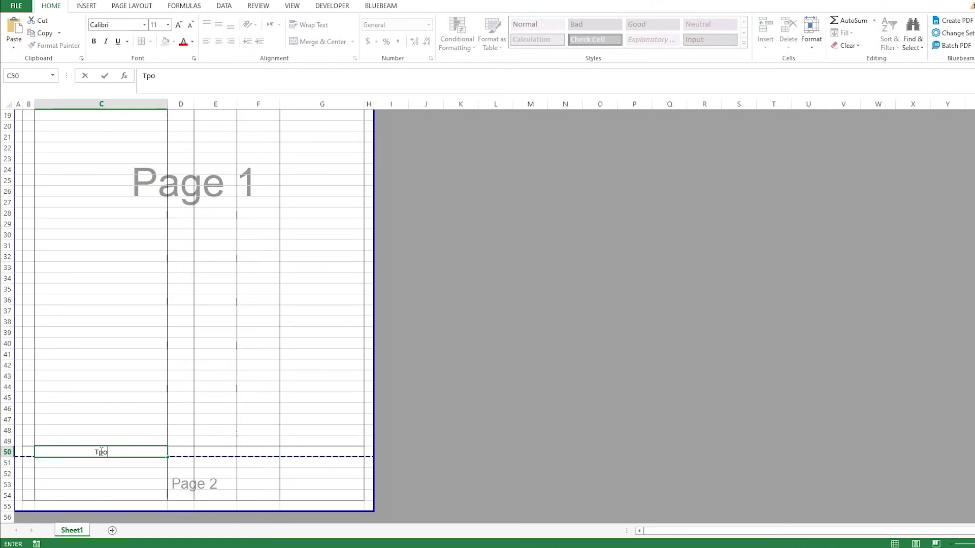
key(BackSpace)
key(BackSpace)
text(otal Page)
click(263, 453)
text(AED)
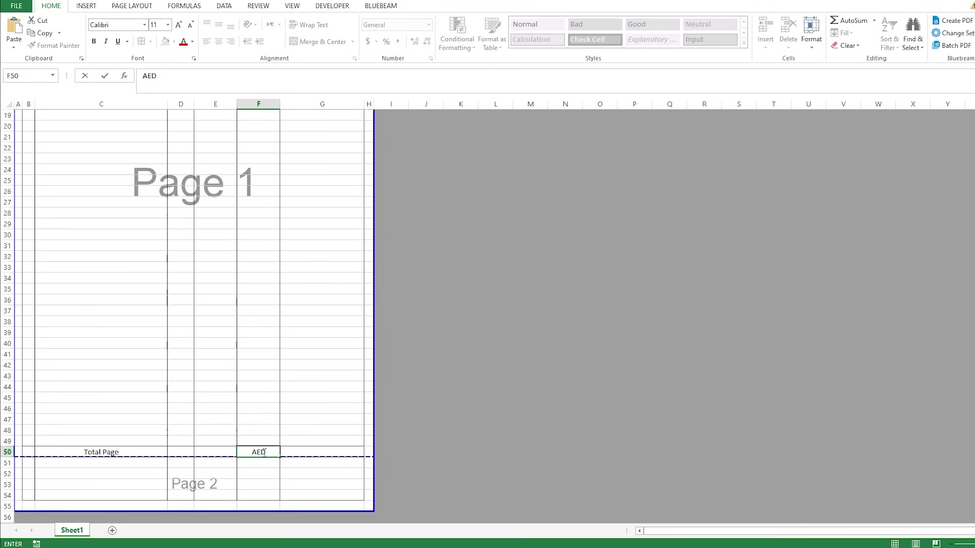
key(Tab)
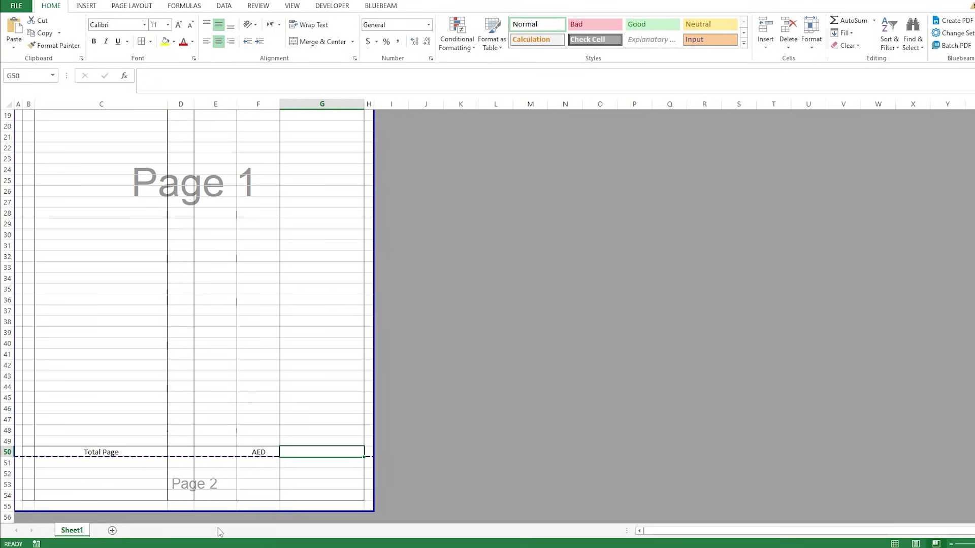
- Shrink the print area so it ends at row 50, just below the Total Page row
drag(218, 511, 220, 457)
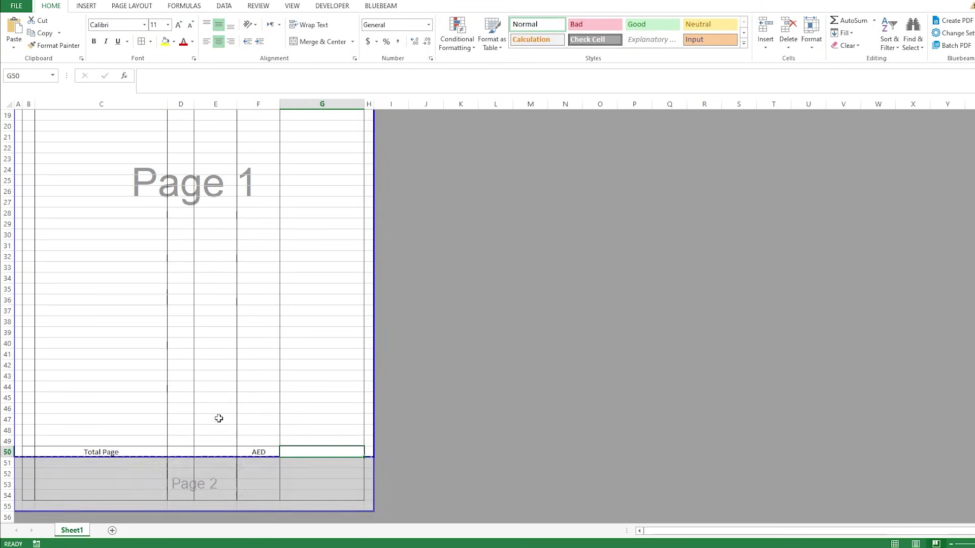
click(217, 388)
scroll(216, 321, up, 6)
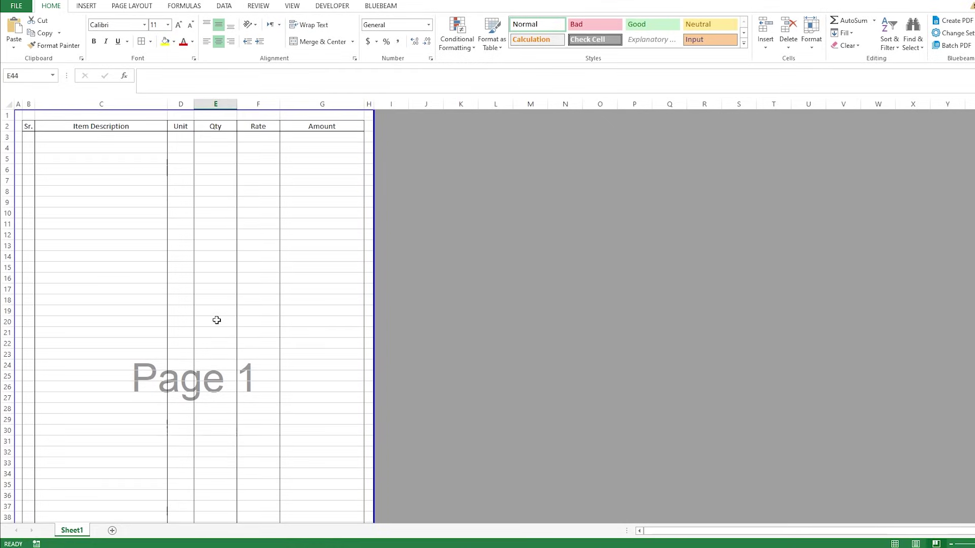
- Center the printout horizontally on the page through Page Setup and return to the sheet
key(ctrl+p)
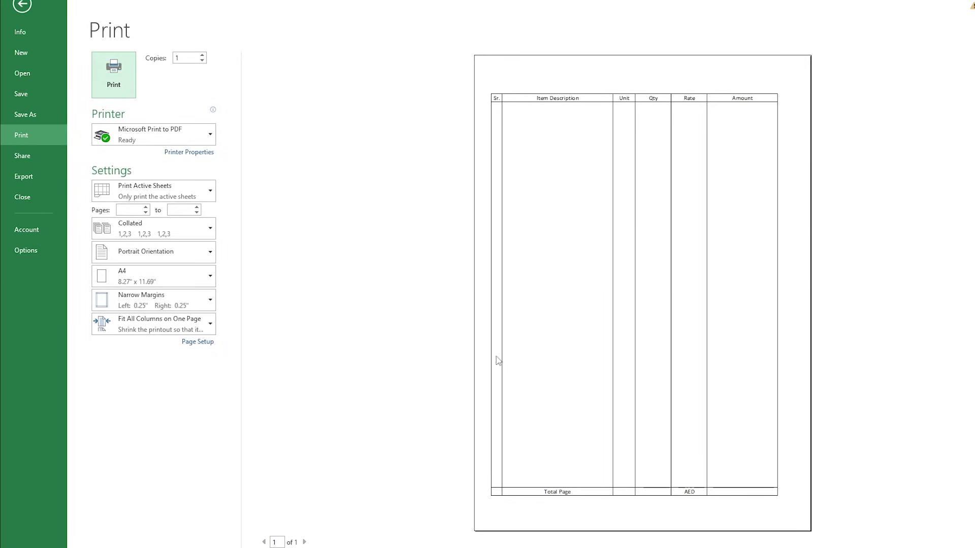
click(198, 343)
click(291, 130)
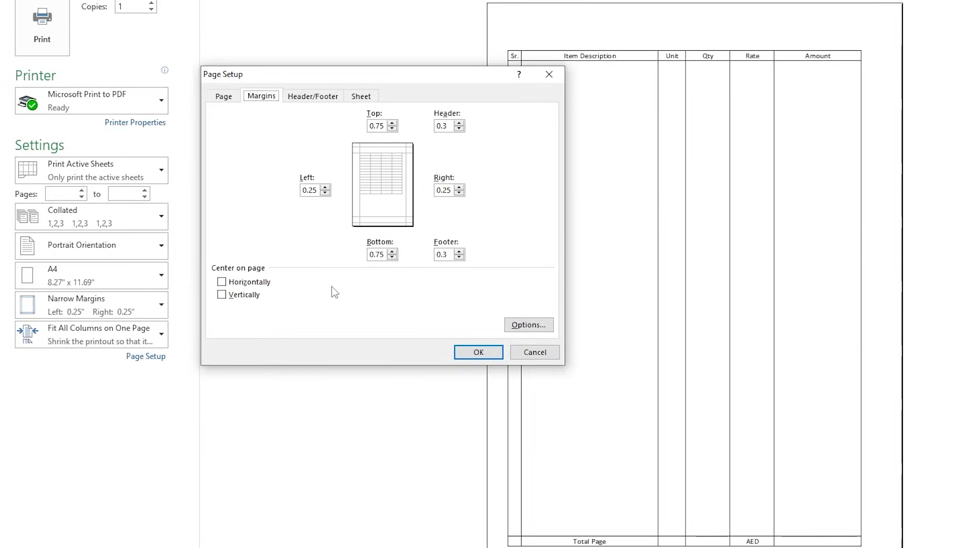
click(247, 287)
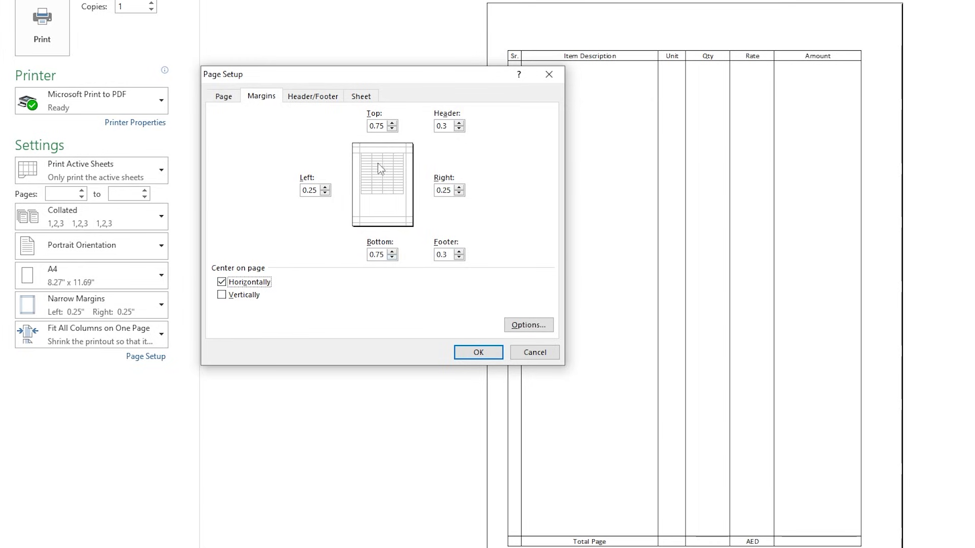
click(478, 353)
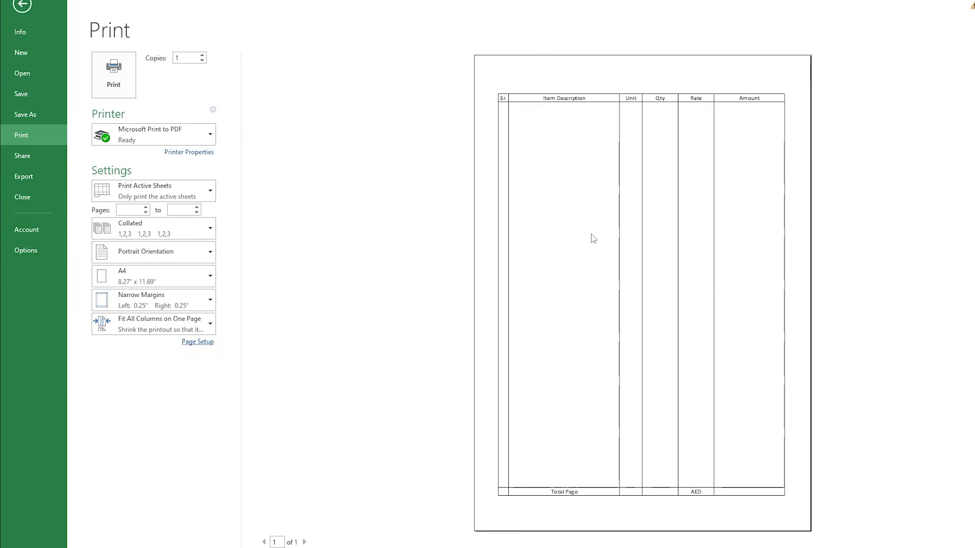
key(Escape)
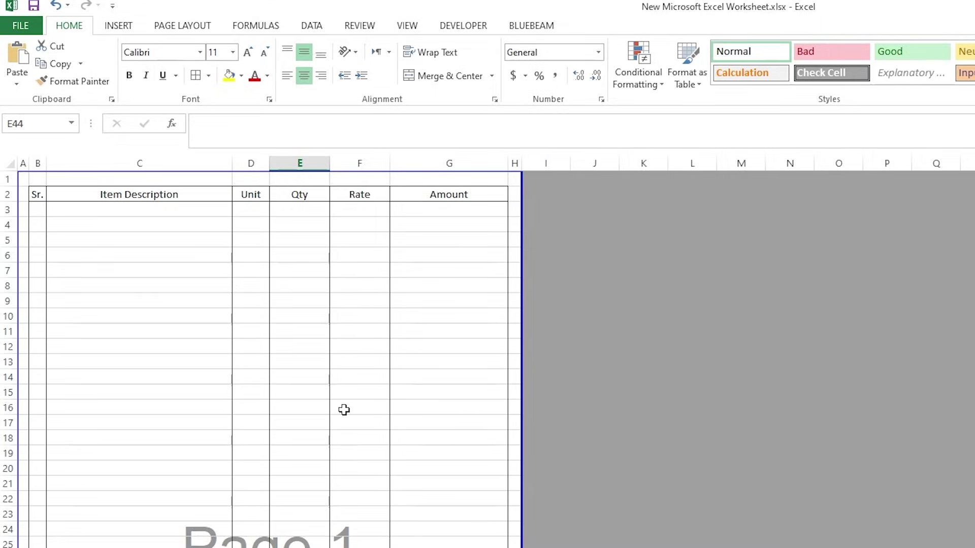
- Make the header row 2 bold and increase its height slightly
scroll(343, 409, down, 2)
scroll(344, 409, up, 2)
click(7, 195)
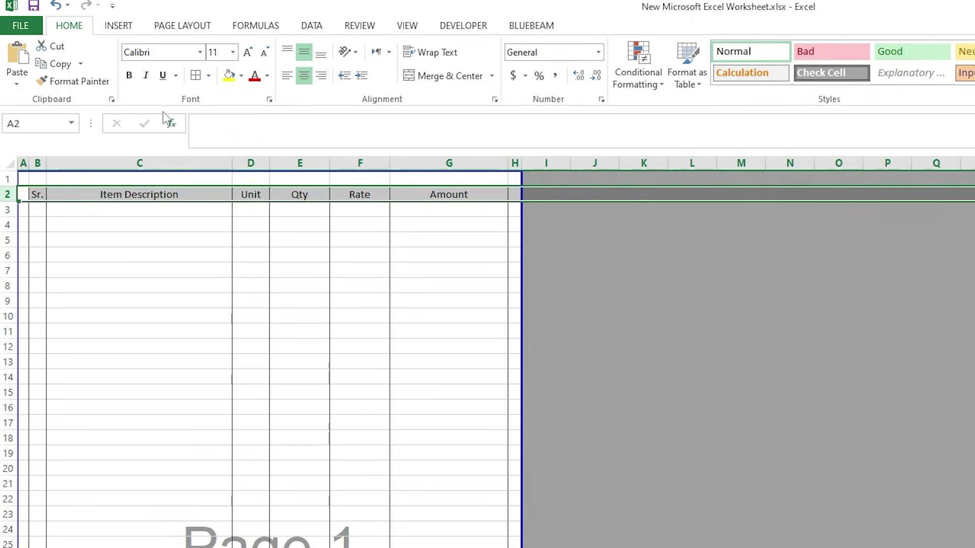
click(122, 314)
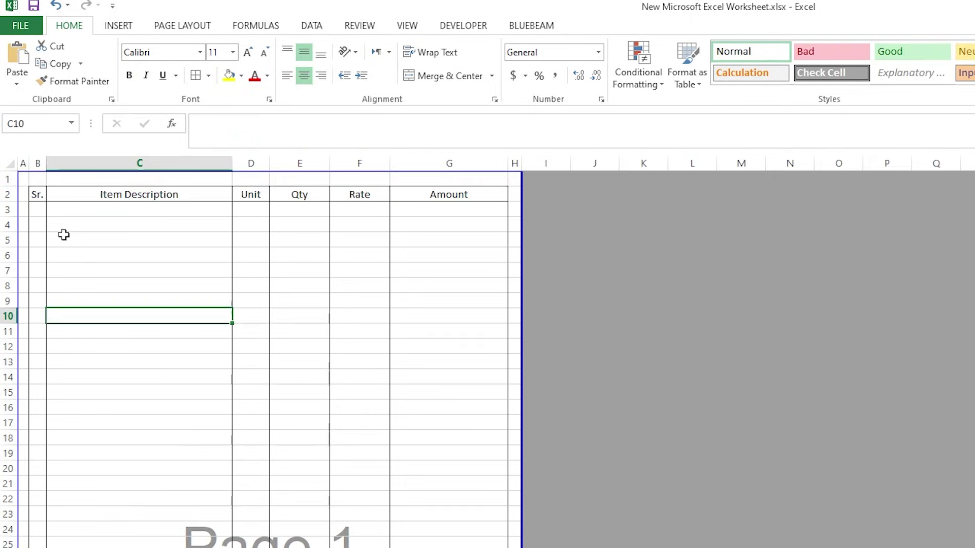
click(6, 194)
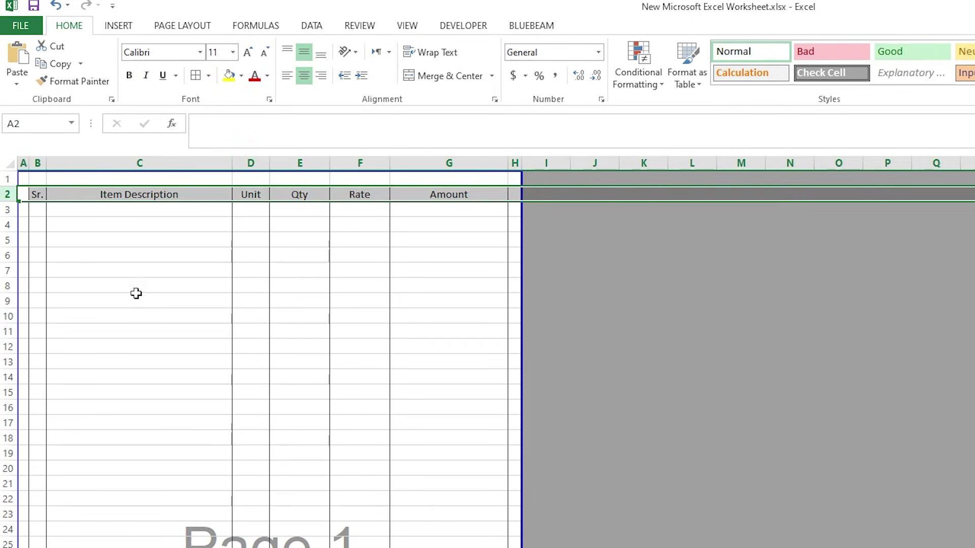
click(134, 240)
click(130, 195)
click(7, 195)
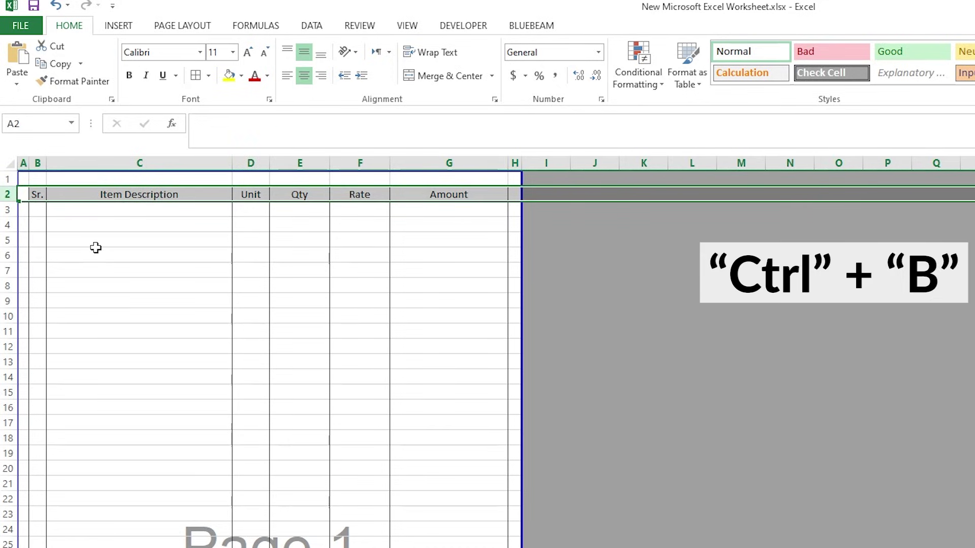
key(ctrl+b)
click(162, 255)
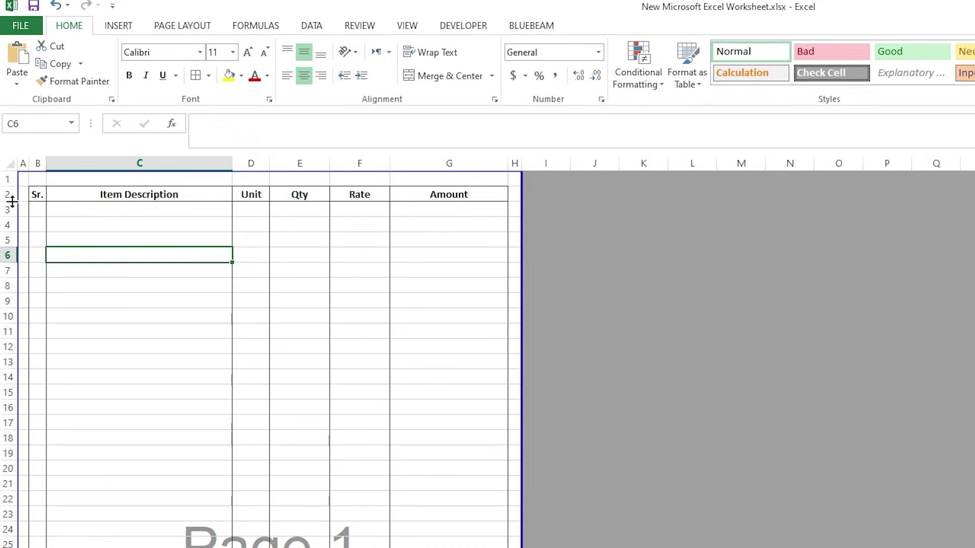
drag(12, 202, 9, 210)
click(374, 249)
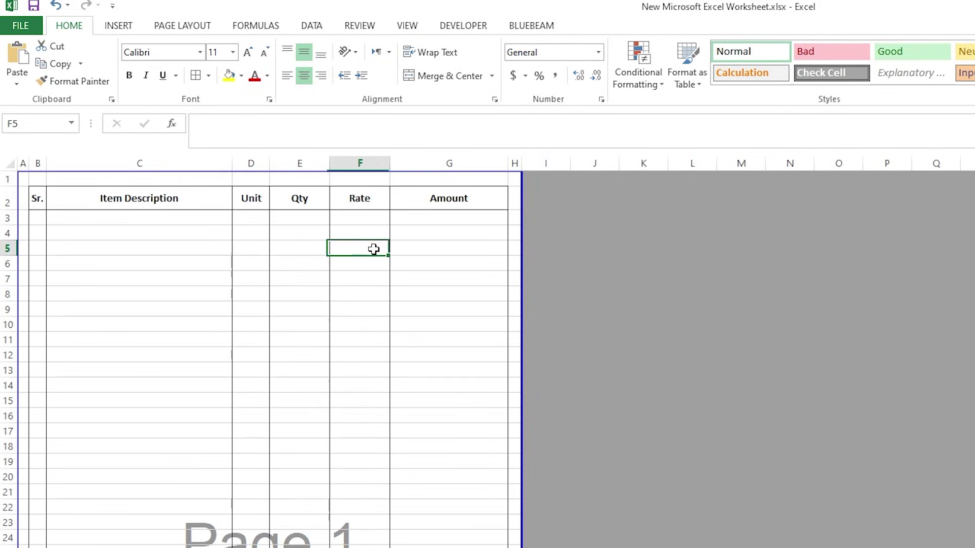
- Delete row 45 to bring the Total Page row back onto the first page
scroll(168, 350, down, 8)
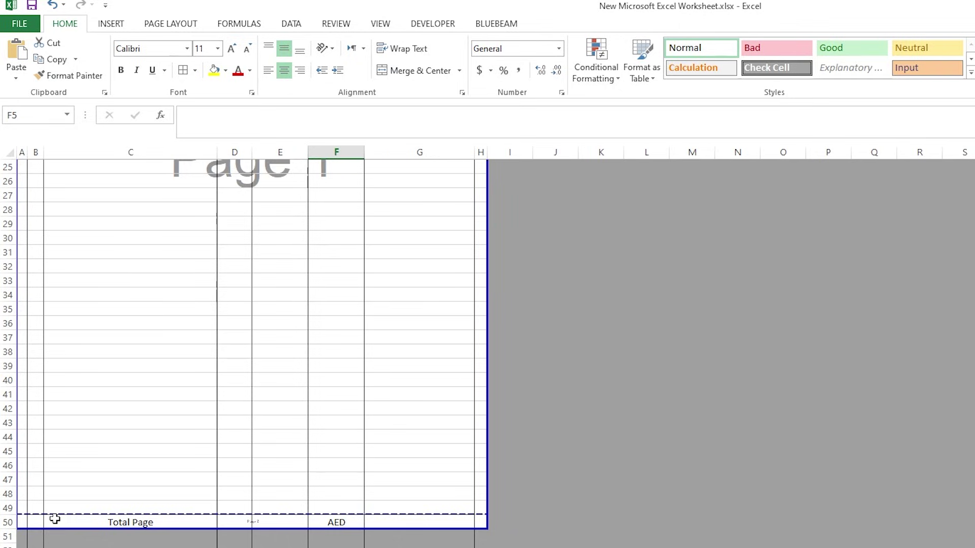
click(54, 518)
click(7, 522)
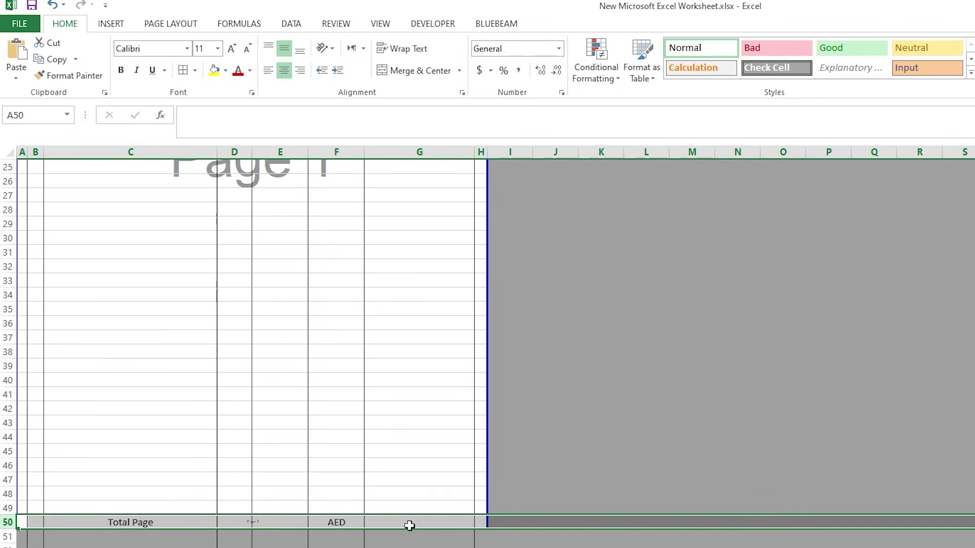
click(84, 451)
click(8, 451)
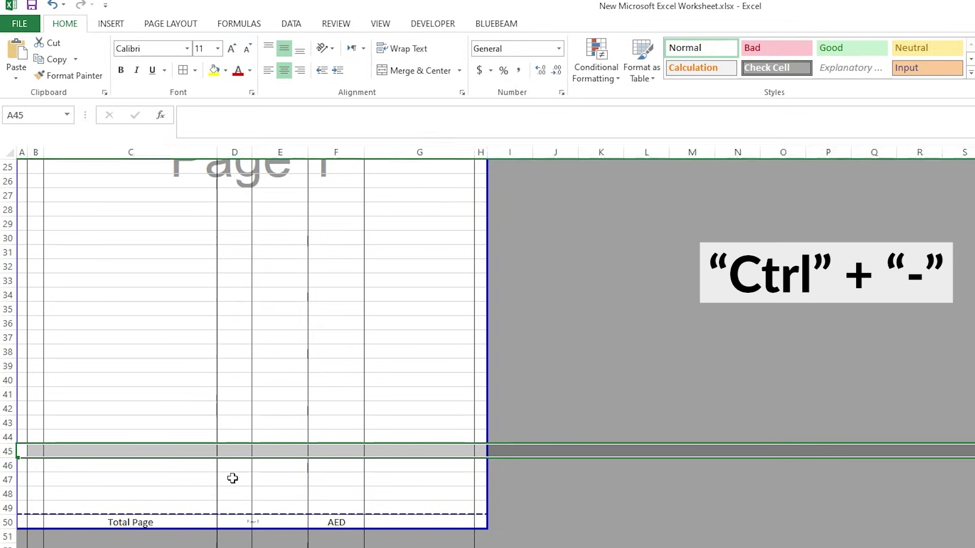
key(ctrl+minus)
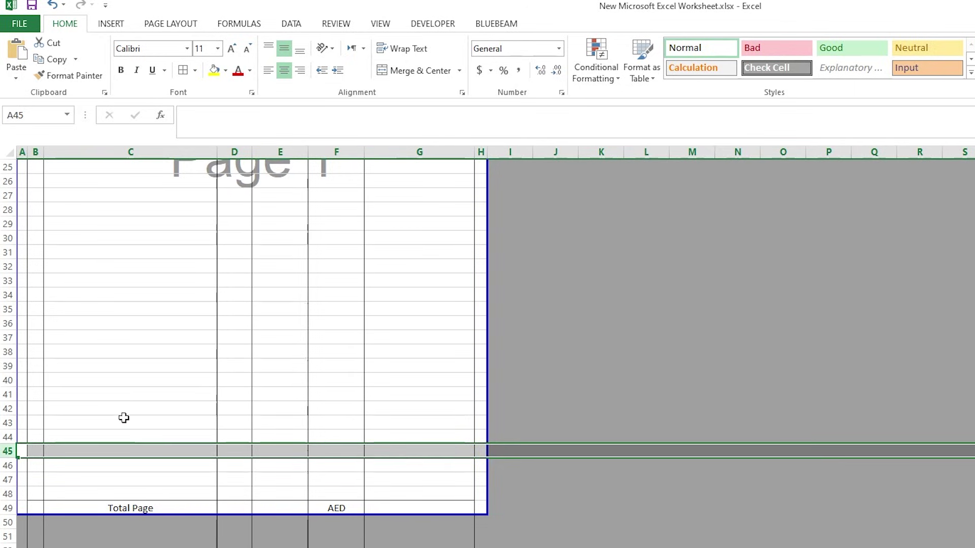
- Try deleting a few more rows at row 45, putting the same number of blank rows back
key(ctrl+minus)
key(ctrl+minus)
key(ctrl+minus)
key(ctrl+plus)
key(ctrl+plus)
key(ctrl+plus)
key(ctrl+plus)
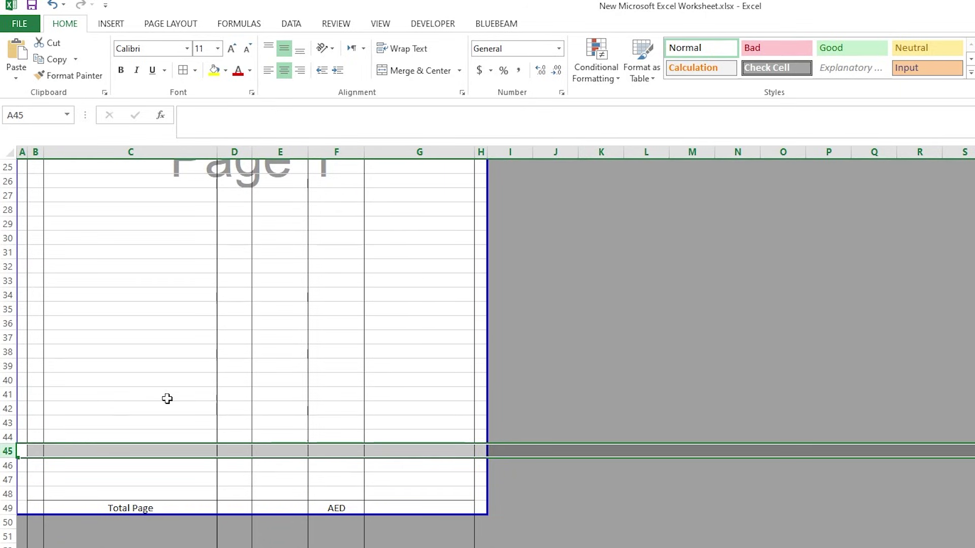
click(168, 380)
scroll(173, 411, up, 5)
scroll(174, 411, up, 3)
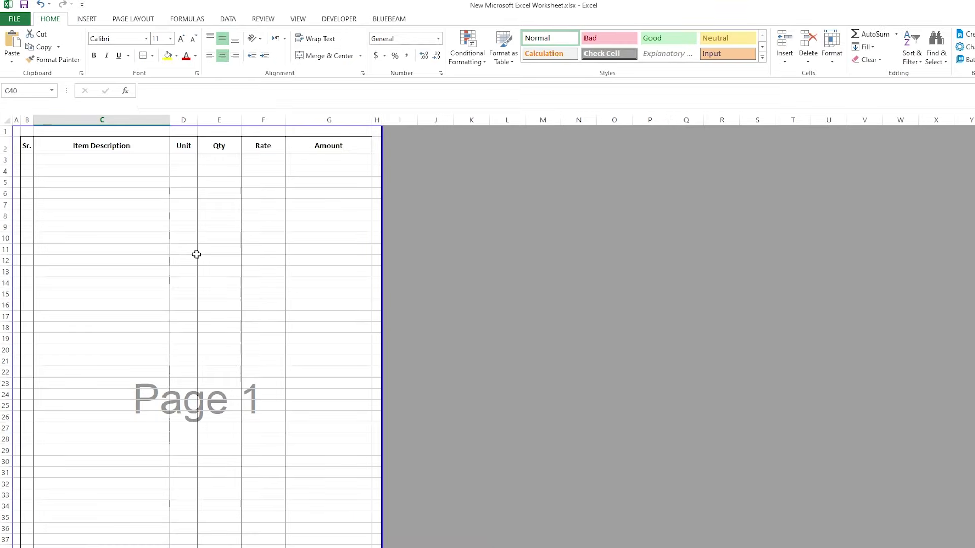
- Extend the print area down to row 68 so the sheet includes a second page
scroll(195, 312, down, 6)
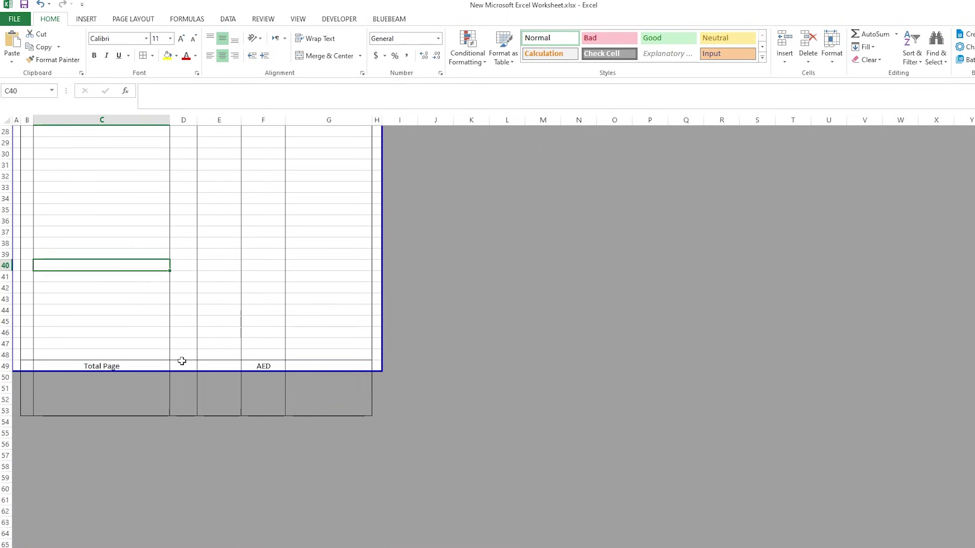
drag(160, 304, 152, 487)
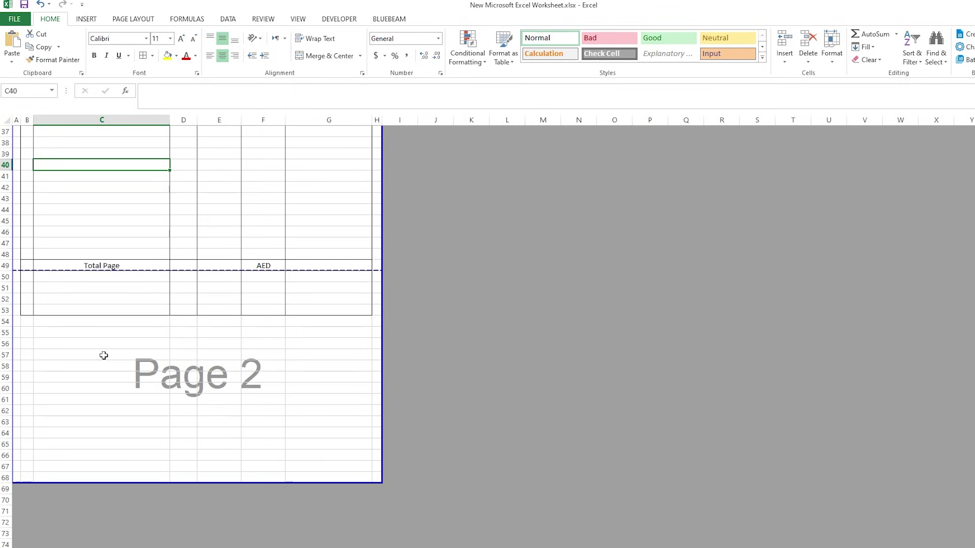
- Insert blank rows at row 52 until the bordered table extends to row 84
click(2, 299)
key(ctrl+plus)
key(ctrl+plus)
key(ctrl+plus)
key(ctrl+plus)
key(ctrl+plus)
key(ctrl+plus)
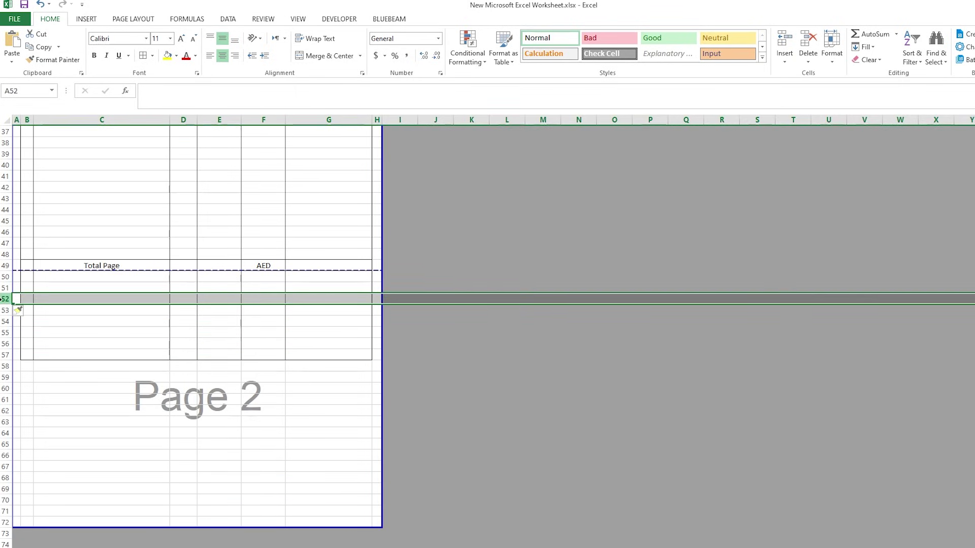
key(ctrl+plus)
key(ctrl+plus)
key(ctrl+plus)
key(ctrl+plus)
key(ctrl+plus)
key(ctrl+plus)
key(ctrl+plus)
key(ctrl+plus)
key(ctrl+plus)
key(ctrl+plus)
key(ctrl+plus)
key(ctrl+plus)
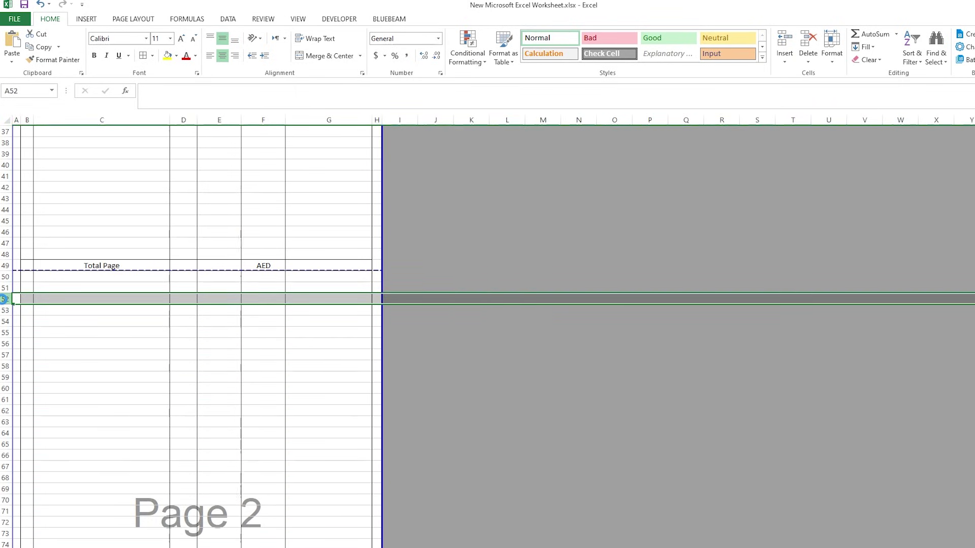
scroll(178, 406, down, 5)
scroll(178, 365, down, 5)
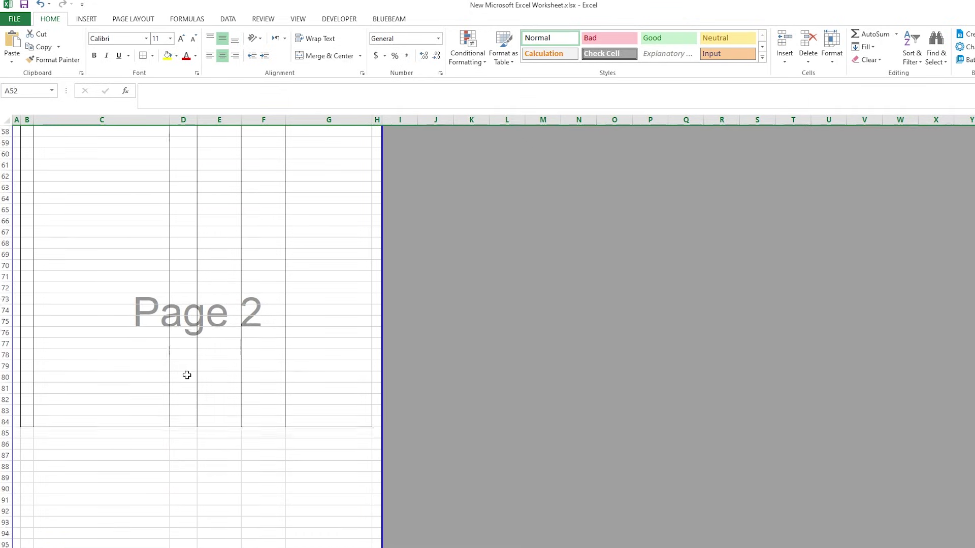
- Insert more blank rows at row 81 until the bordered table extends past page 2 to row 102
click(3, 288)
key(ctrl+plus)
key(ctrl+plus)
key(ctrl+plus)
key(ctrl+plus)
key(ctrl+plus)
key(ctrl+plus)
key(ctrl+plus)
key(ctrl+plus)
key(ctrl+plus)
key(ctrl+plus)
key(ctrl+plus)
key(ctrl+plus)
key(ctrl+plus)
key(ctrl+plus)
key(ctrl+plus)
key(ctrl+plus)
key(ctrl+plus)
key(ctrl+plus)
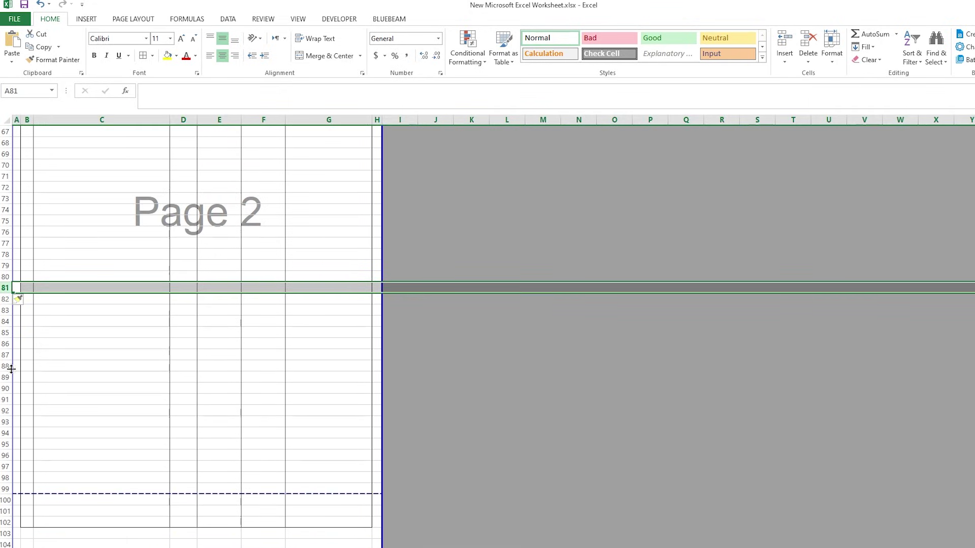
drag(28, 491, 324, 490)
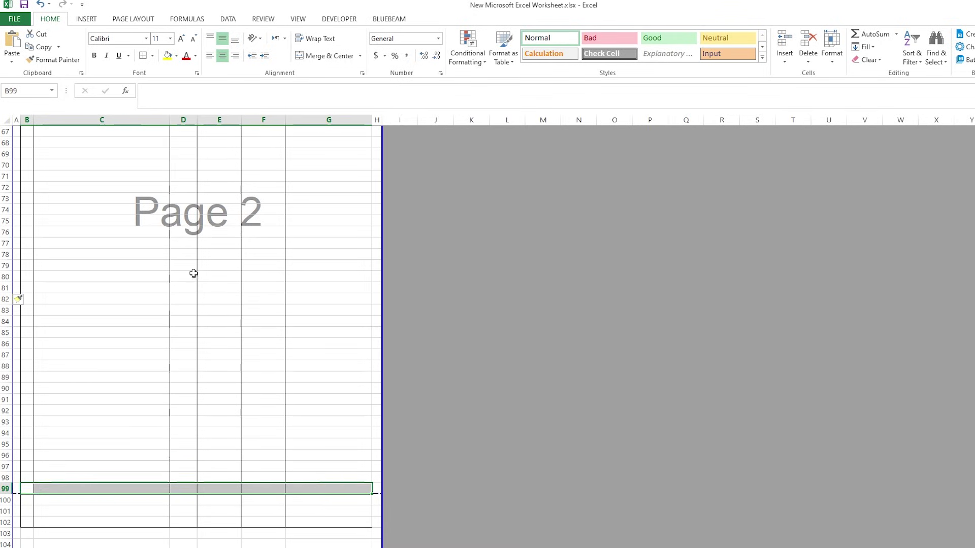
click(153, 56)
click(171, 150)
click(121, 365)
- Copy the Total Page row B49:G49 and paste it into the table's last row, 102
scroll(104, 333, up, 6)
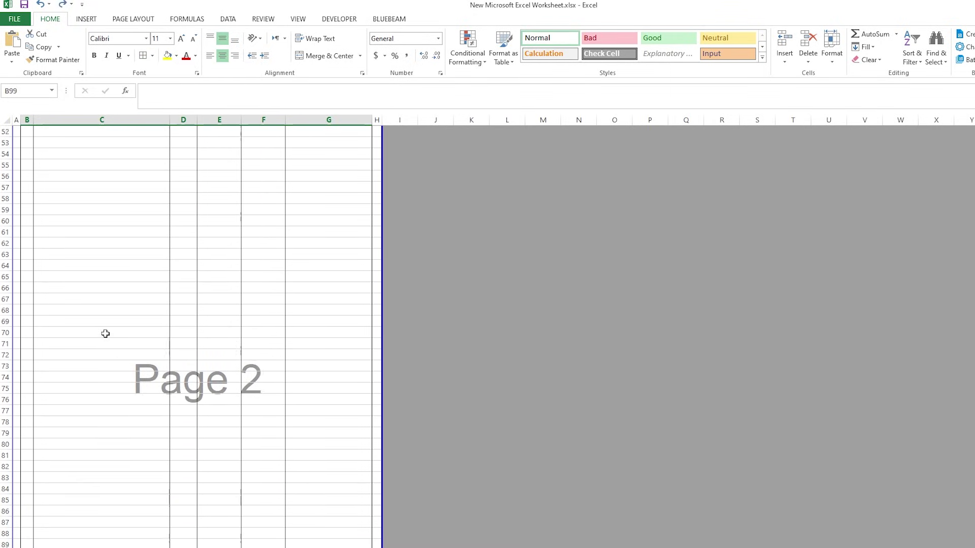
click(111, 299)
scroll(94, 240, up, 4)
drag(30, 262, 337, 266)
key(ctrl+c)
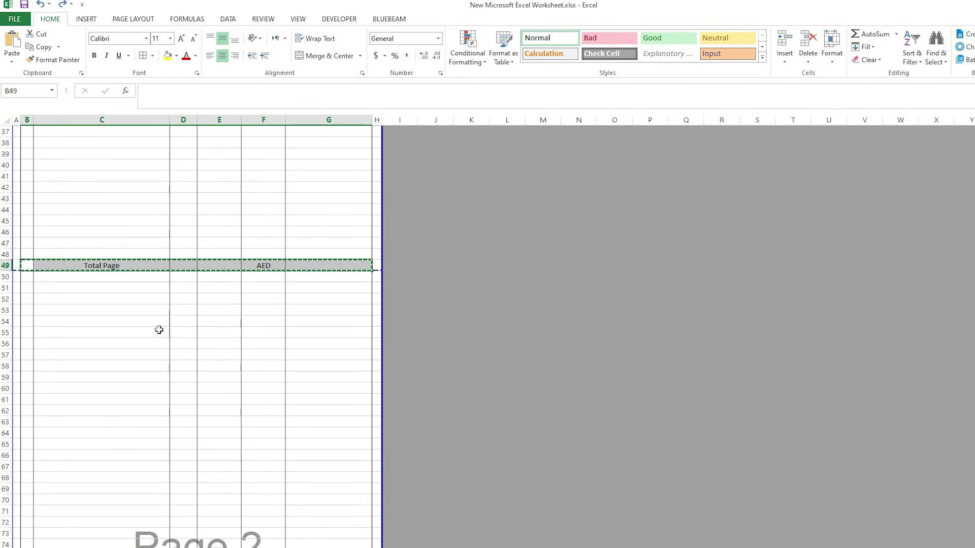
scroll(108, 333, down, 12)
scroll(51, 360, down, 3)
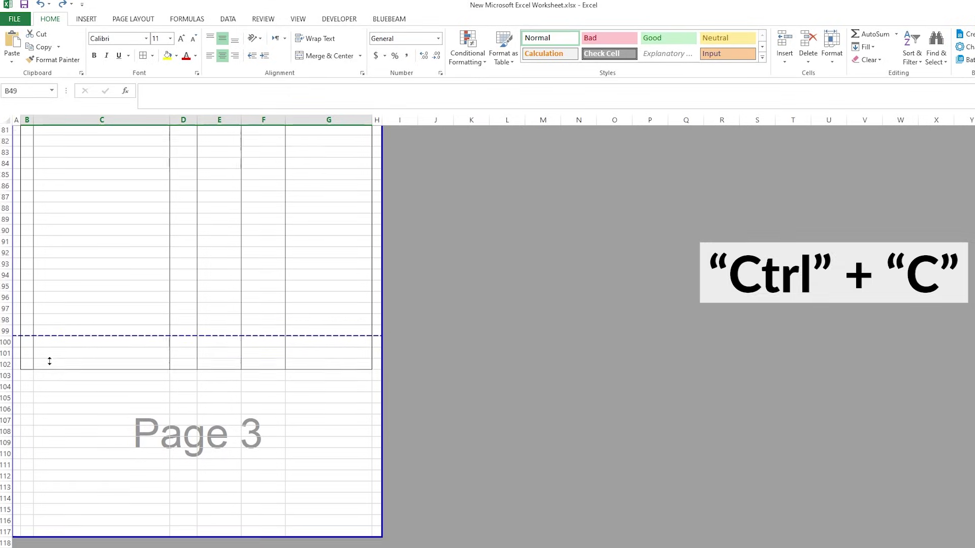
click(28, 353)
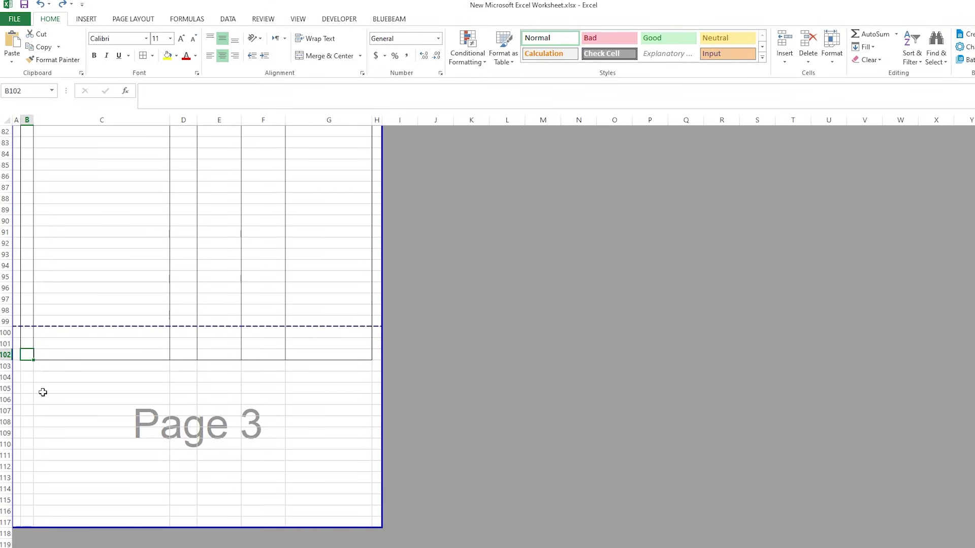
key(Return)
click(142, 387)
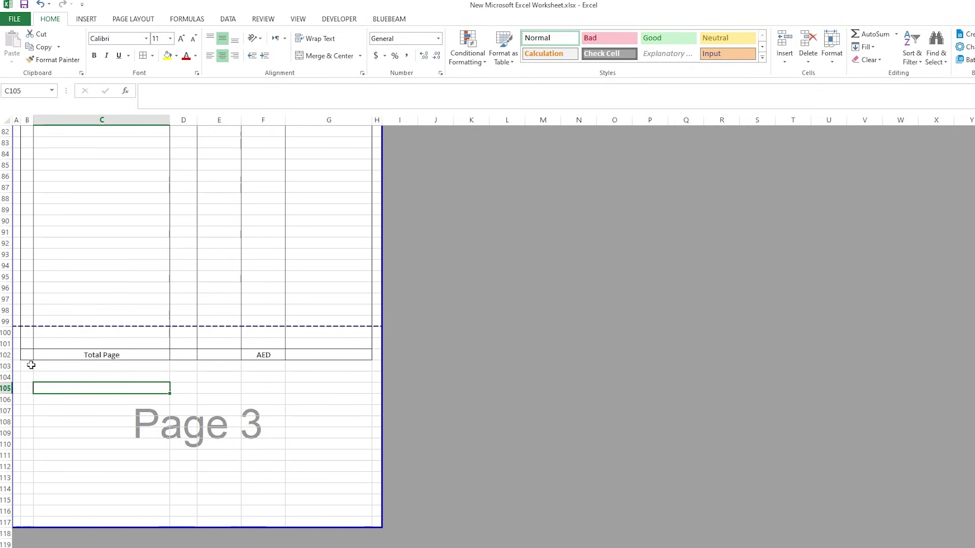
- Delete three rows at row 94 to move the lower Total Page row up to row 99, within page 2
click(5, 321)
click(4, 299)
scroll(4, 298, up, 14)
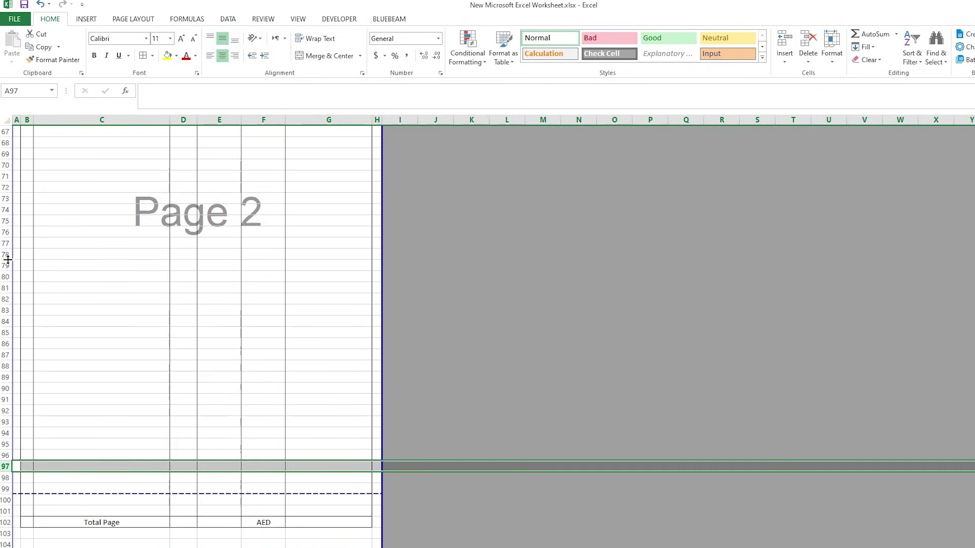
click(4, 245)
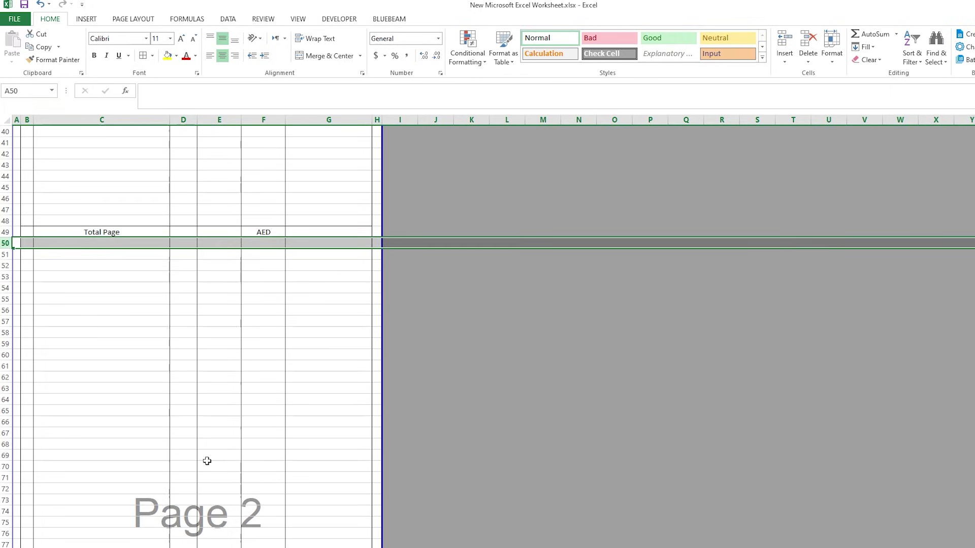
scroll(51, 311, down, 13)
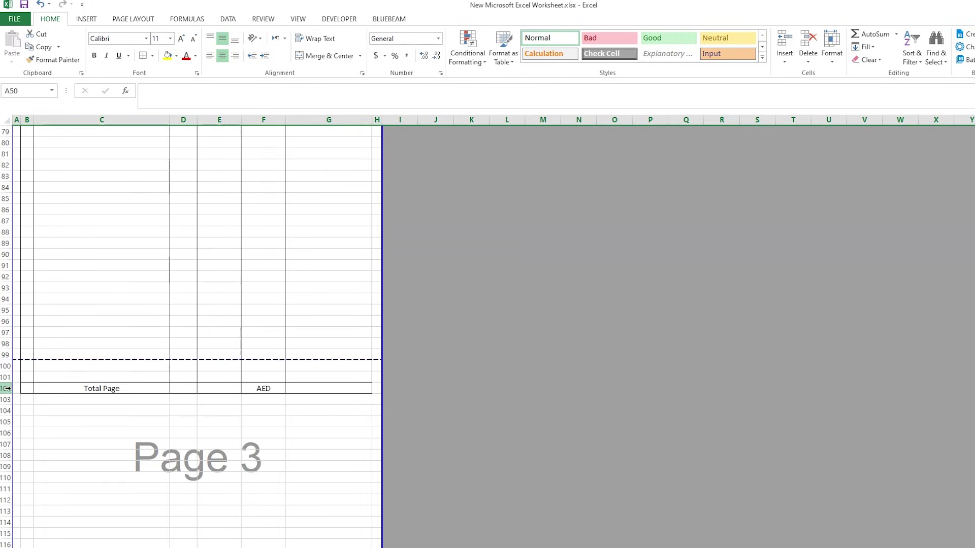
scroll(5, 389, up, 6)
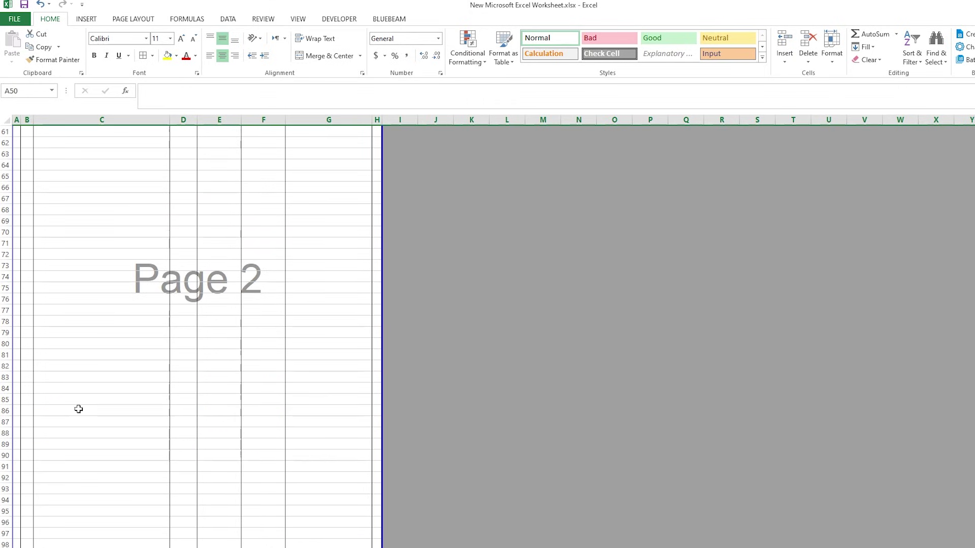
scroll(40, 364, down, 4)
click(6, 366)
key(ctrl+minus)
key(ctrl+minus)
key(ctrl+minus)
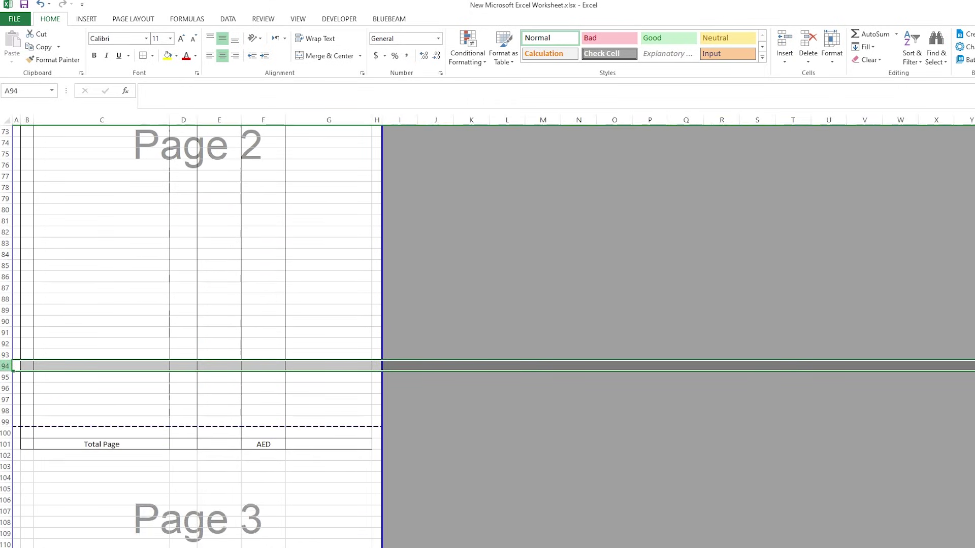
- Preview pages 1 and 2 of the printout and return to the sheet
scroll(160, 295, up, 9)
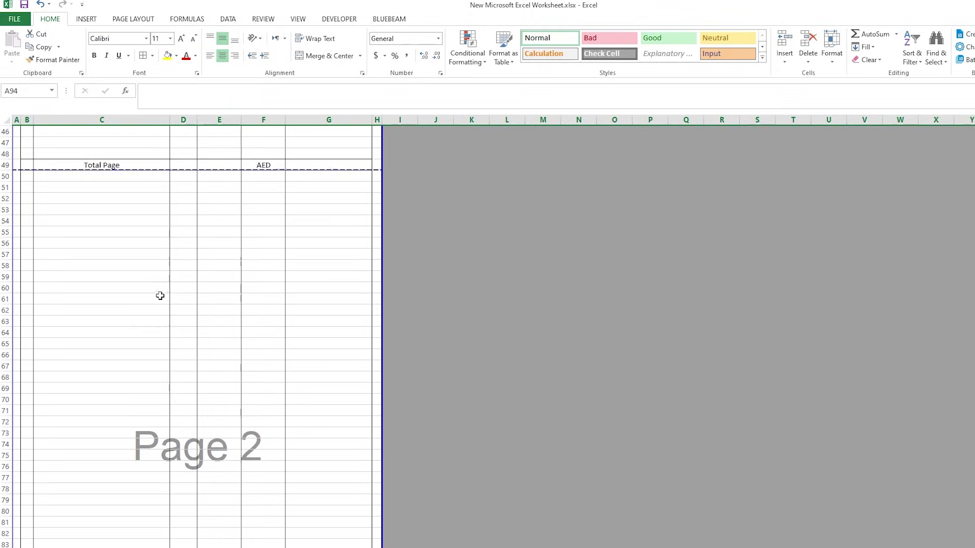
key(ctrl+p)
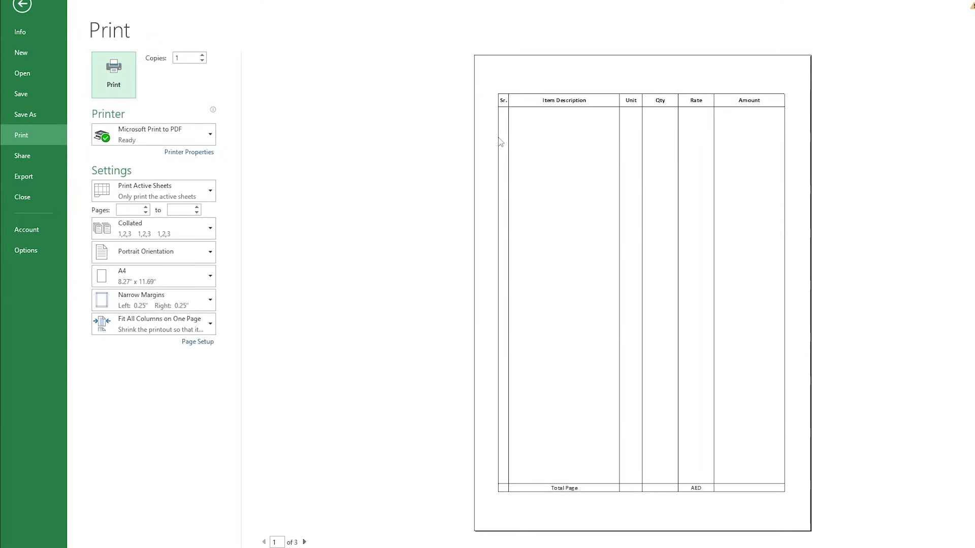
scroll(574, 156, down, 1)
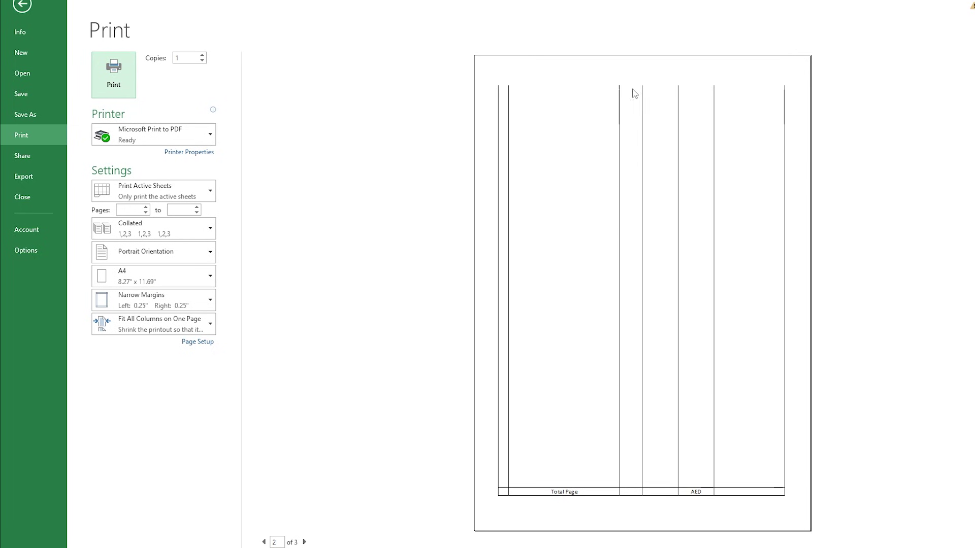
key(Escape)
- Set rows 1 to 2 ($1:$2) as the print title rows repeated at the top of every page
scroll(127, 203, up, 15)
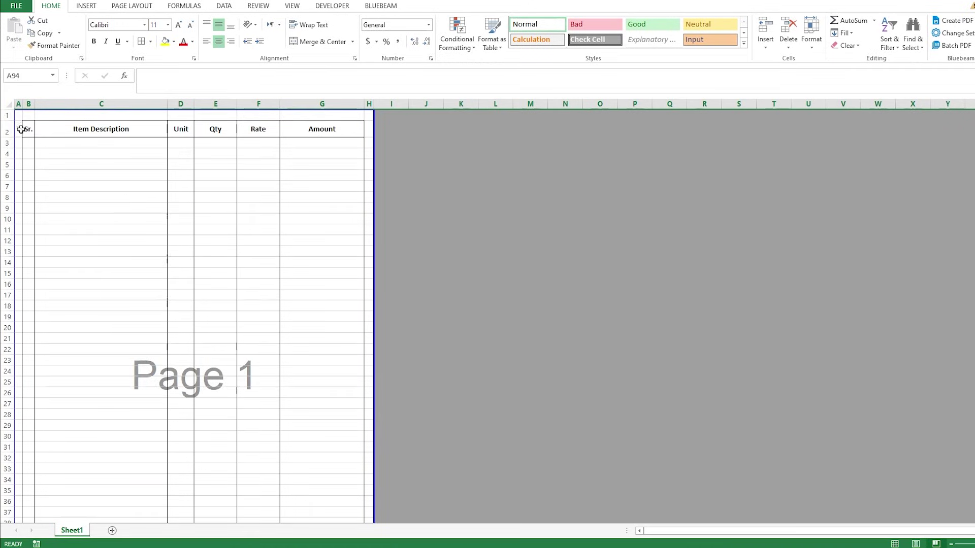
drag(5, 115, 6, 131)
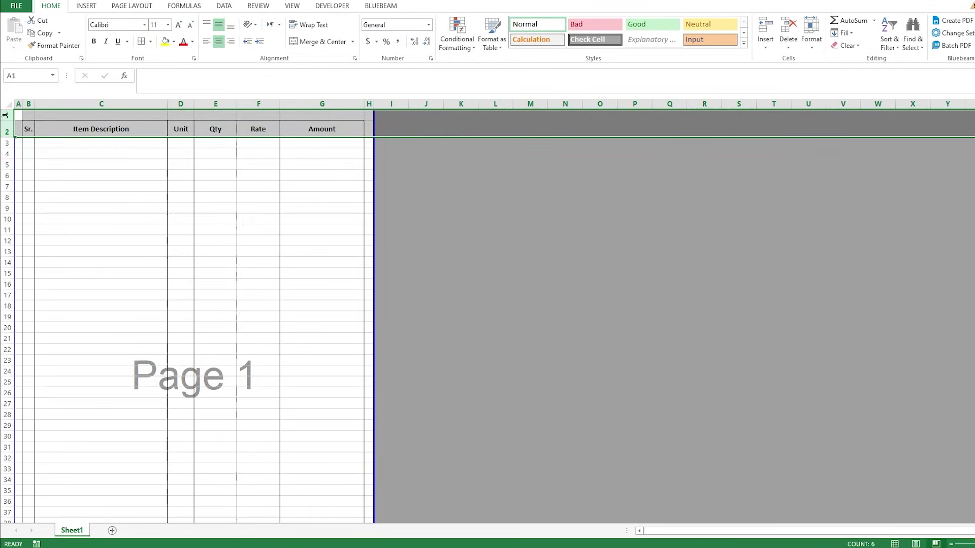
click(88, 191)
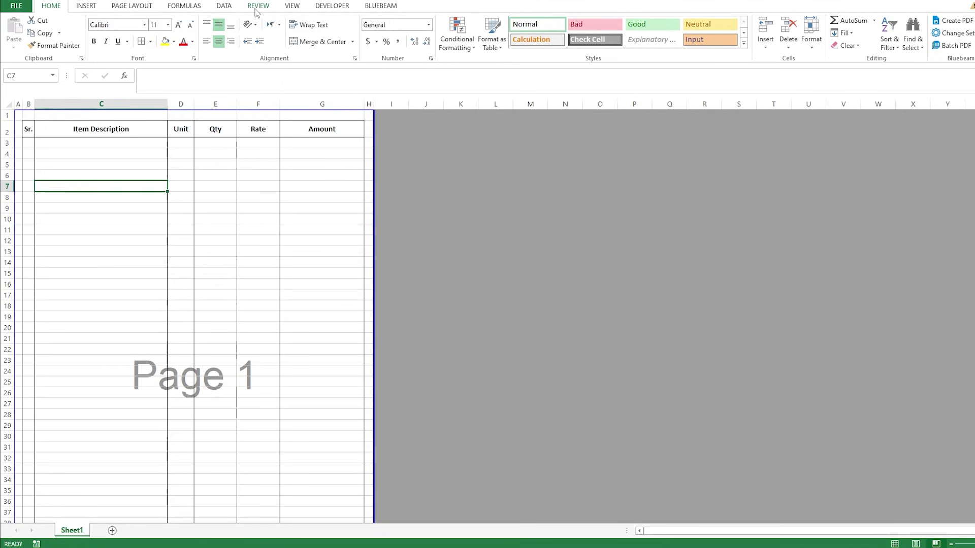
click(132, 6)
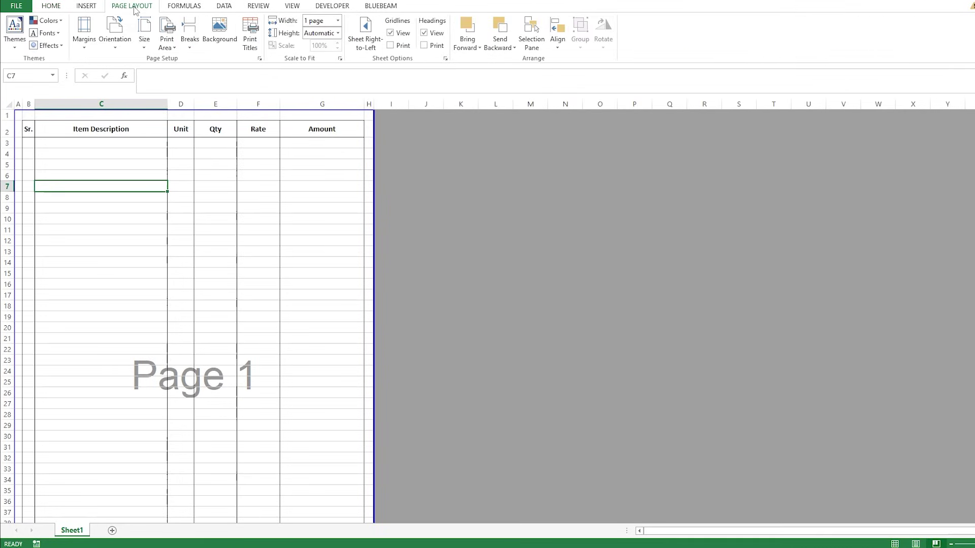
click(244, 45)
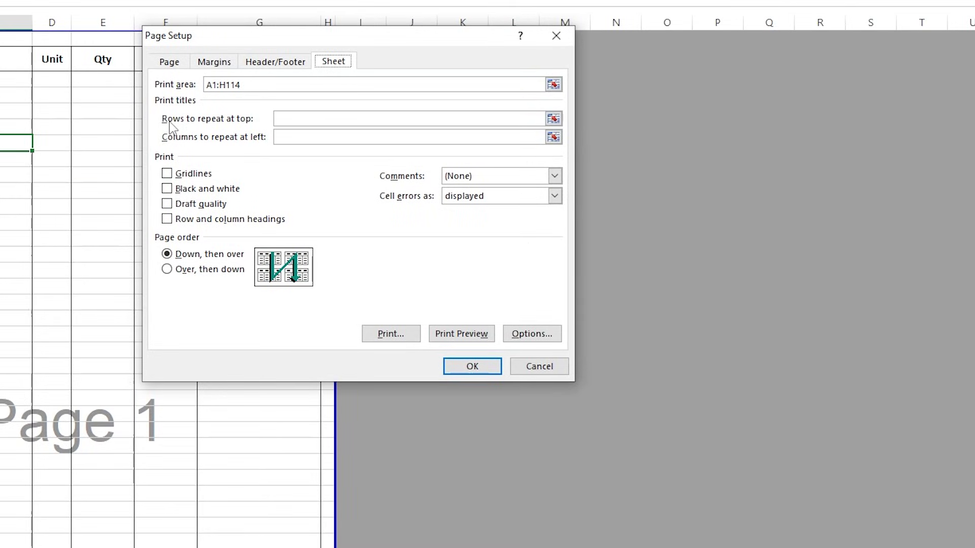
click(553, 119)
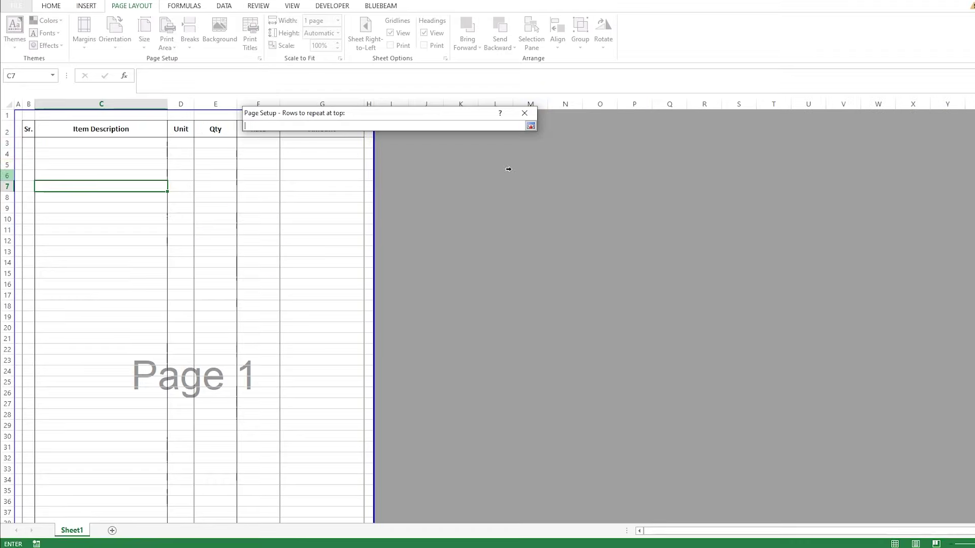
click(7, 118)
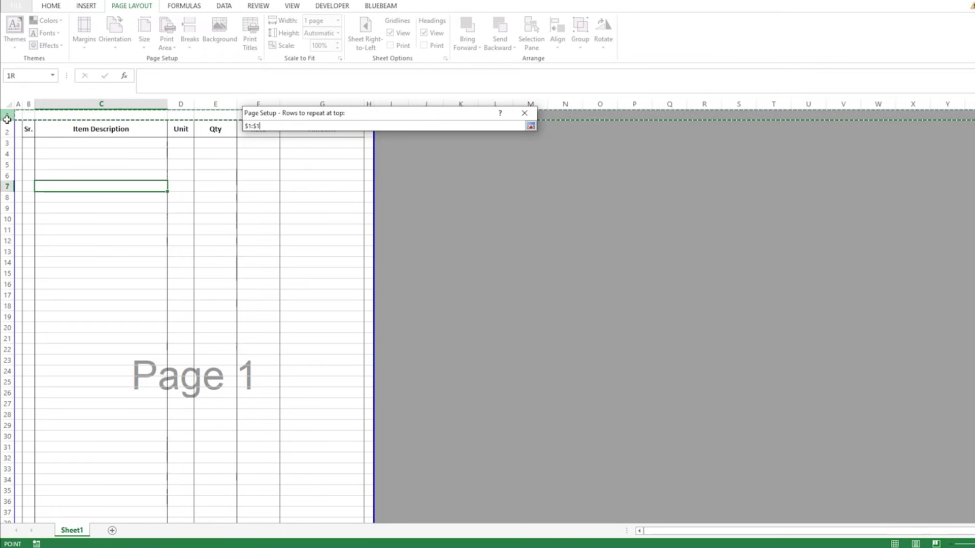
drag(7, 118, 4, 133)
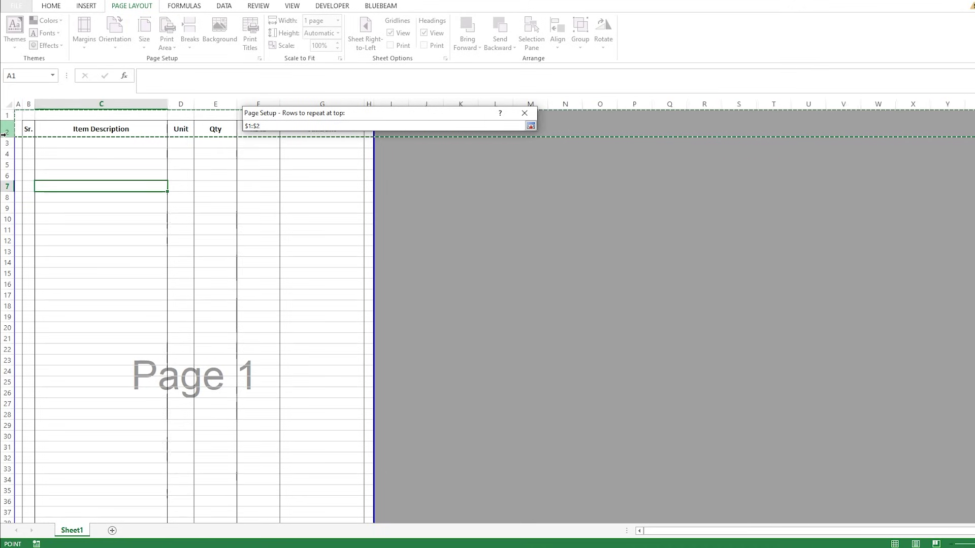
key(Return)
key(Return)
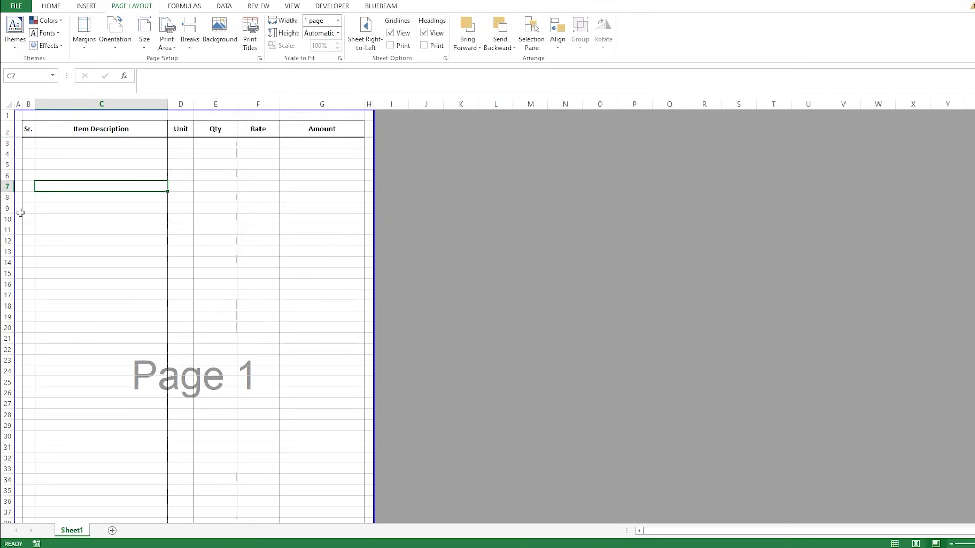
- Check the page breaks around both Total Page rows and the repeated header on page 2 in the print preview
scroll(109, 300, down, 17)
scroll(203, 340, down, 7)
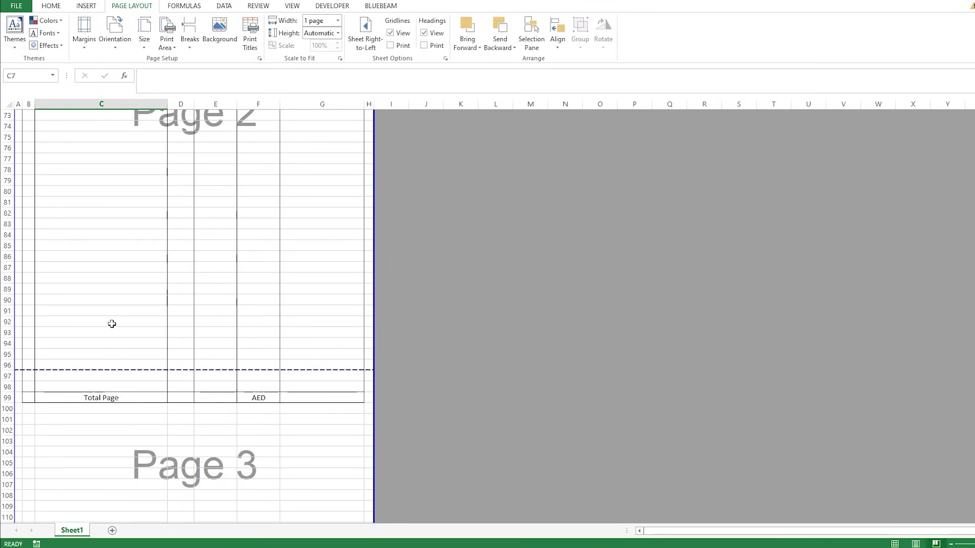
scroll(111, 324, up, 11)
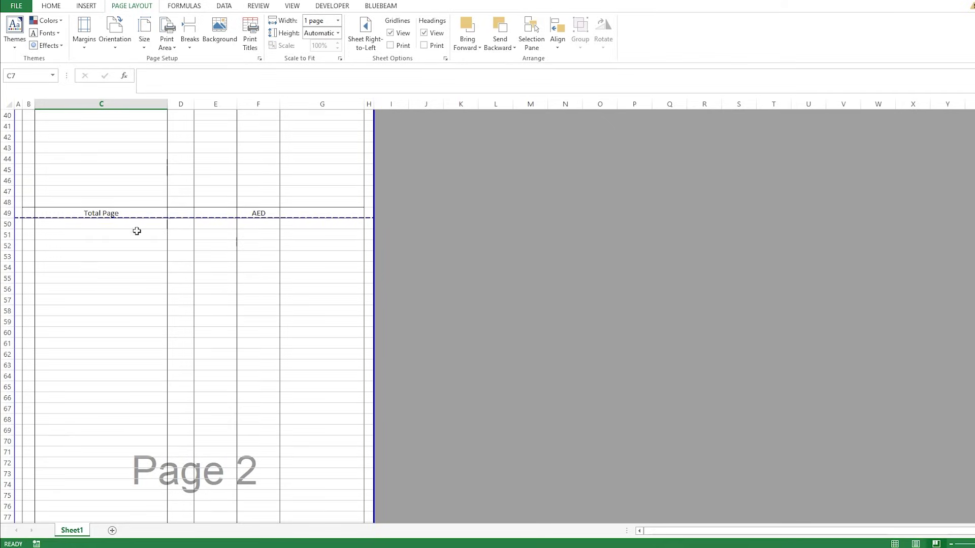
key(ctrl+p)
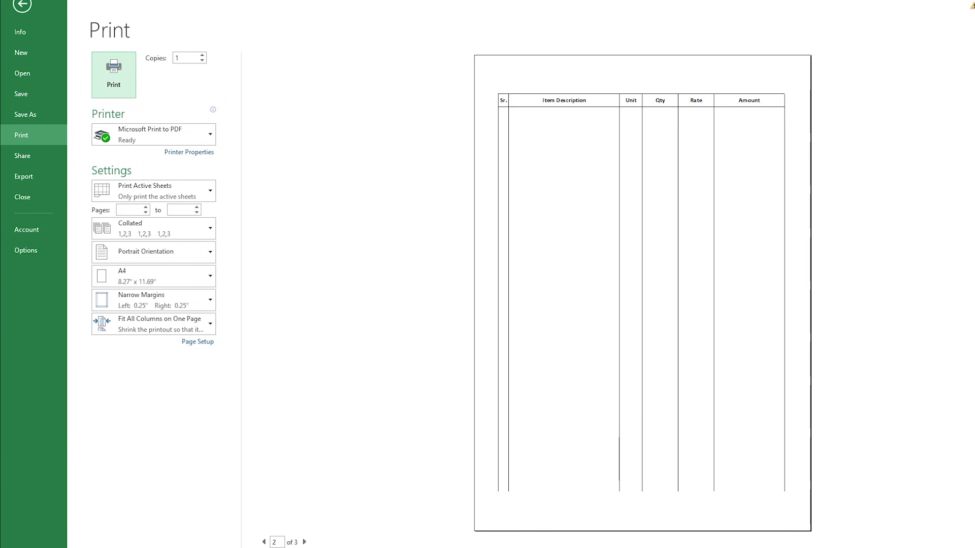
key(Escape)
- Delete rows at row 92 to bring the lower Total Page row up to the end of page 2
scroll(215, 376, down, 12)
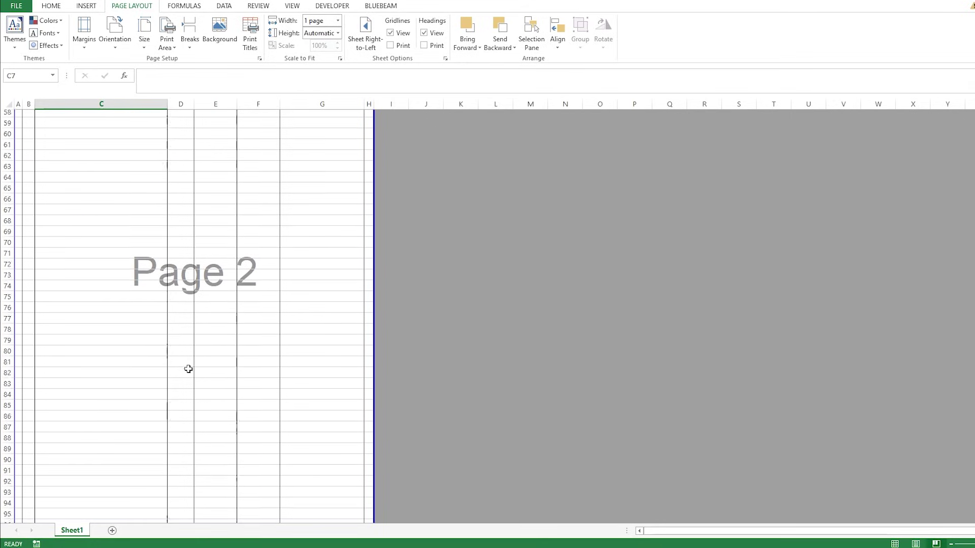
click(7, 321)
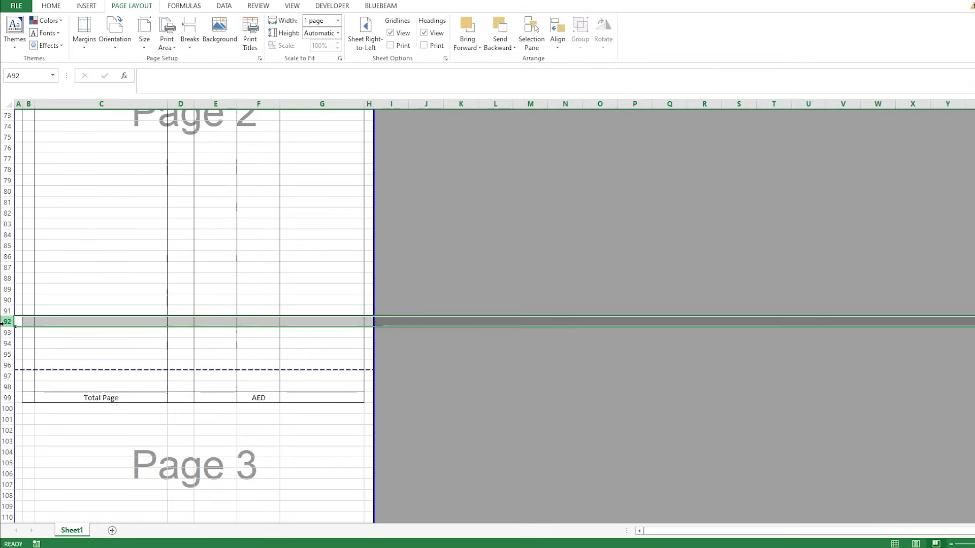
key(ctrl+minus)
key(ctrl+minus)
key(ctrl+minus)
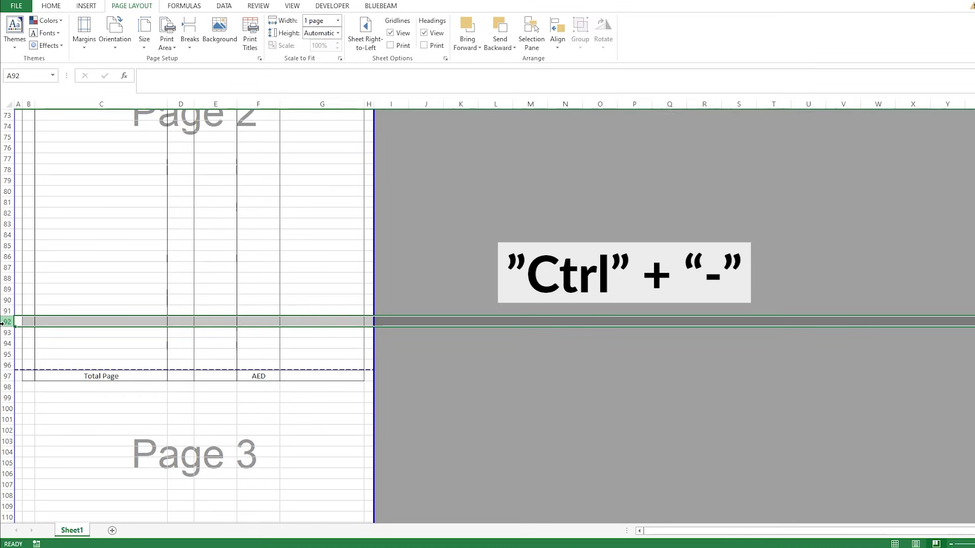
- Check pages 2 and 3 in the print preview, and examine the empty page 3 rows from row 97 in the sheet
scroll(170, 290, up, 6)
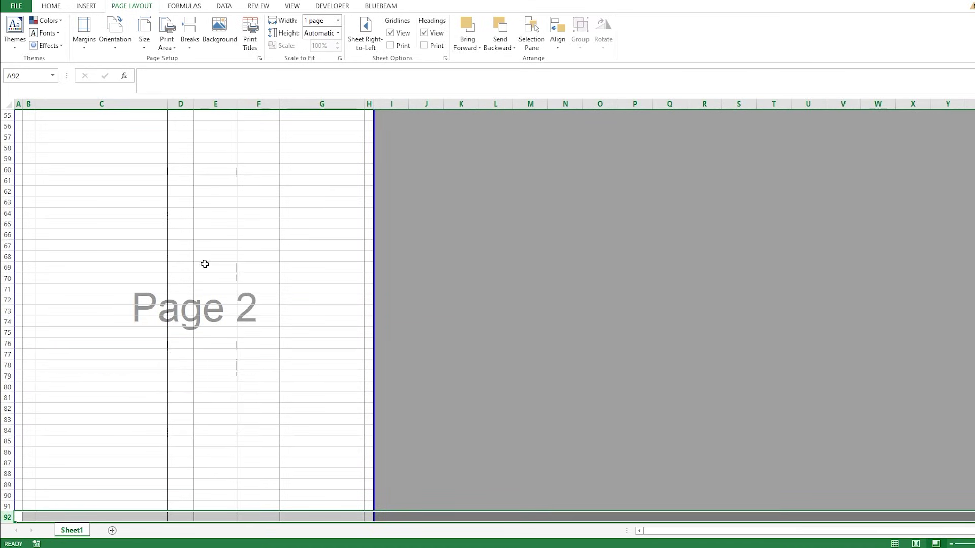
scroll(220, 330, down, 5)
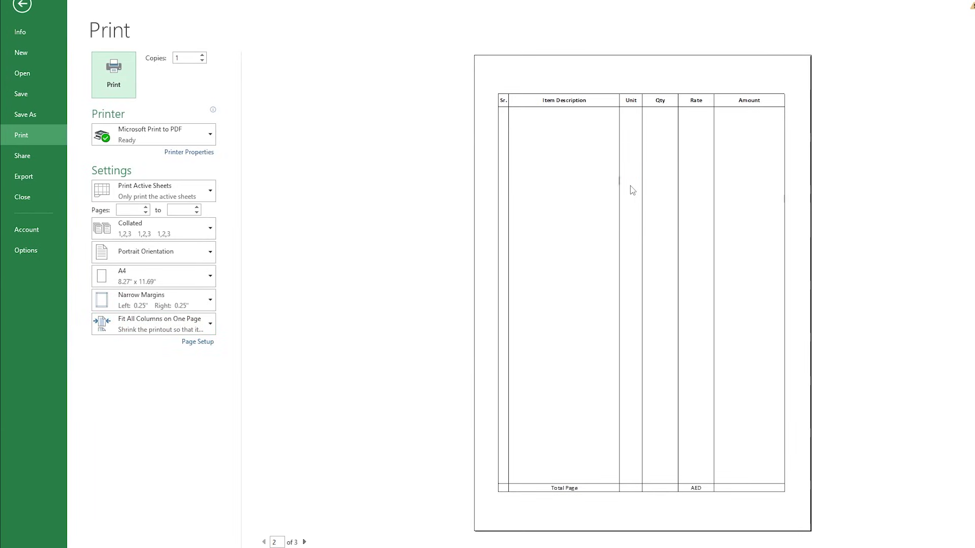
scroll(631, 191, up, 2)
scroll(632, 190, down, 1)
key(Escape)
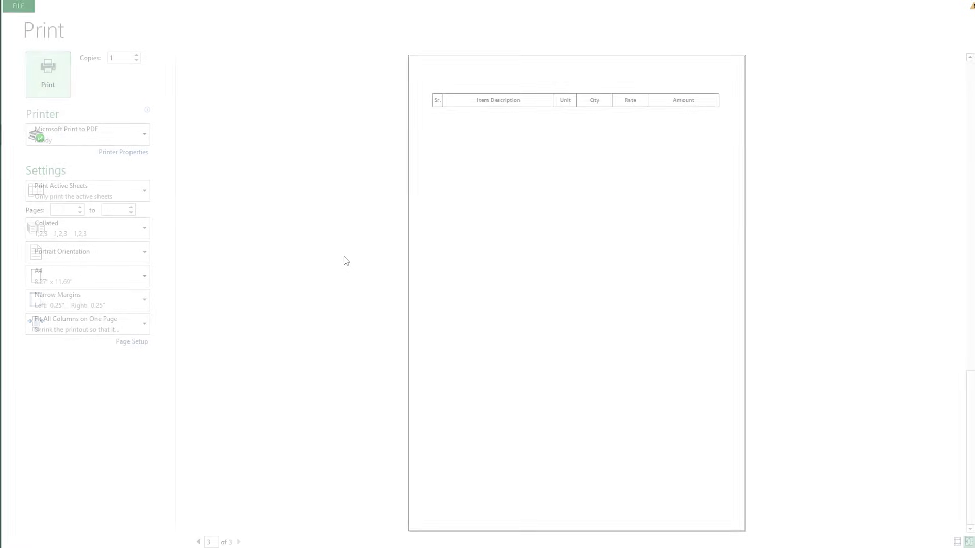
scroll(111, 374, up, 1)
click(98, 300)
drag(80, 278, 66, 431)
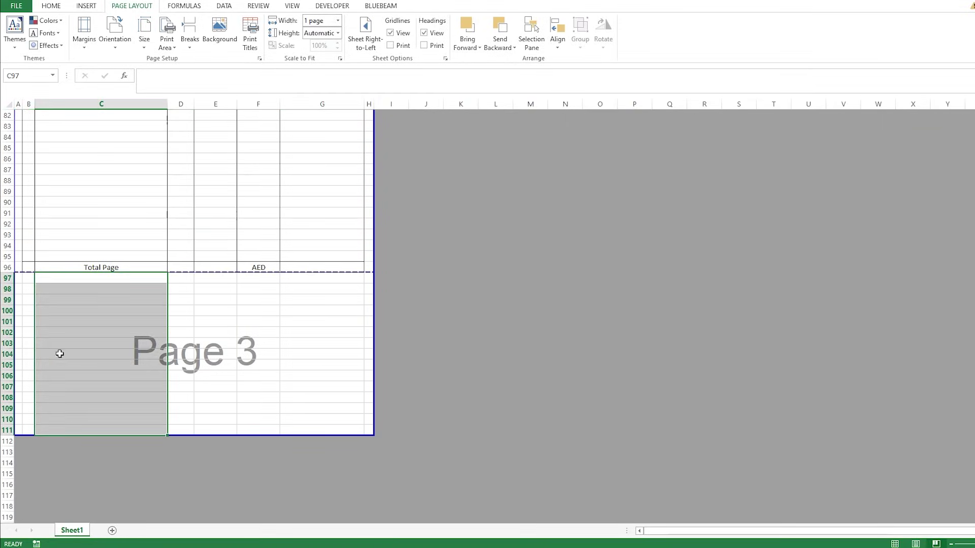
click(7, 278)
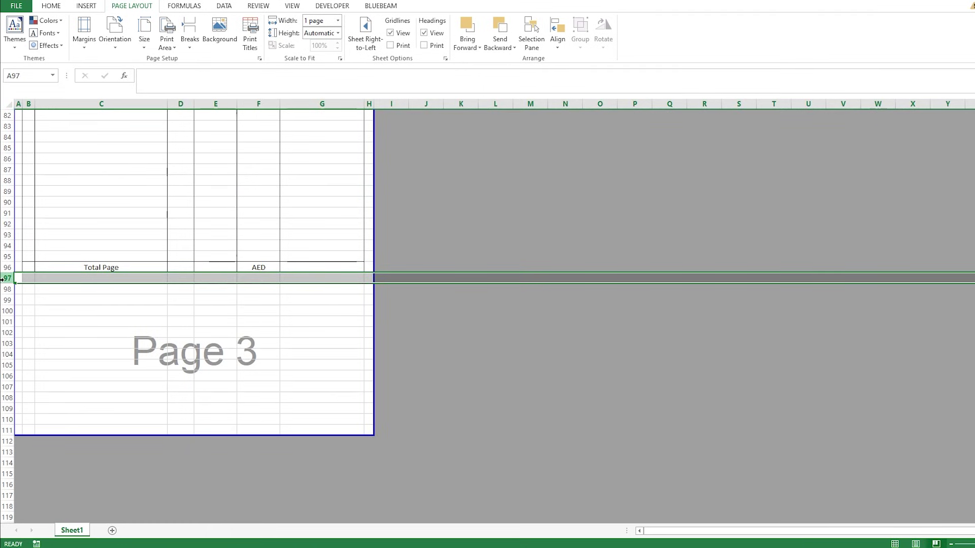
scroll(144, 320, down, 2)
scroll(77, 233, up, 15)
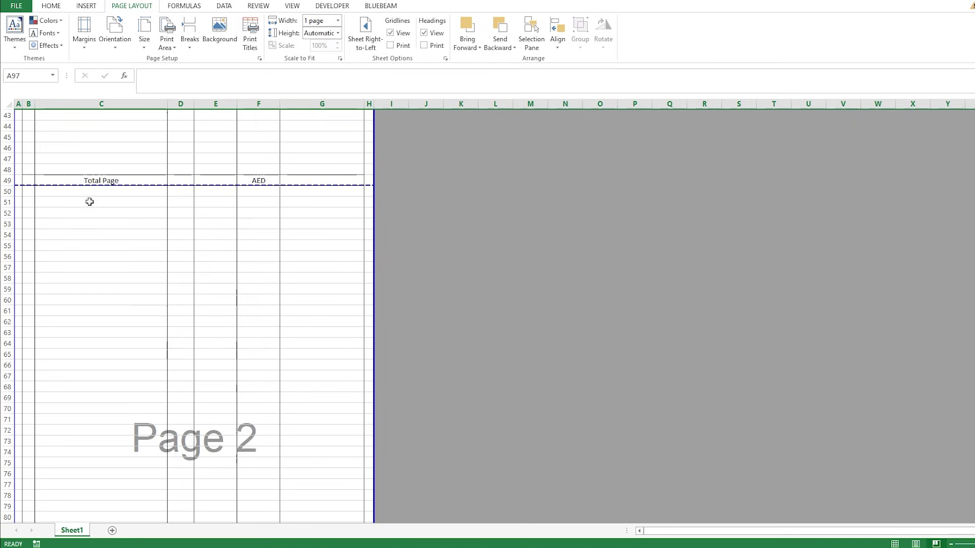
- Copy page 2's rows 50 to 96, including the Total Page row, and paste them starting at row 97
click(7, 192)
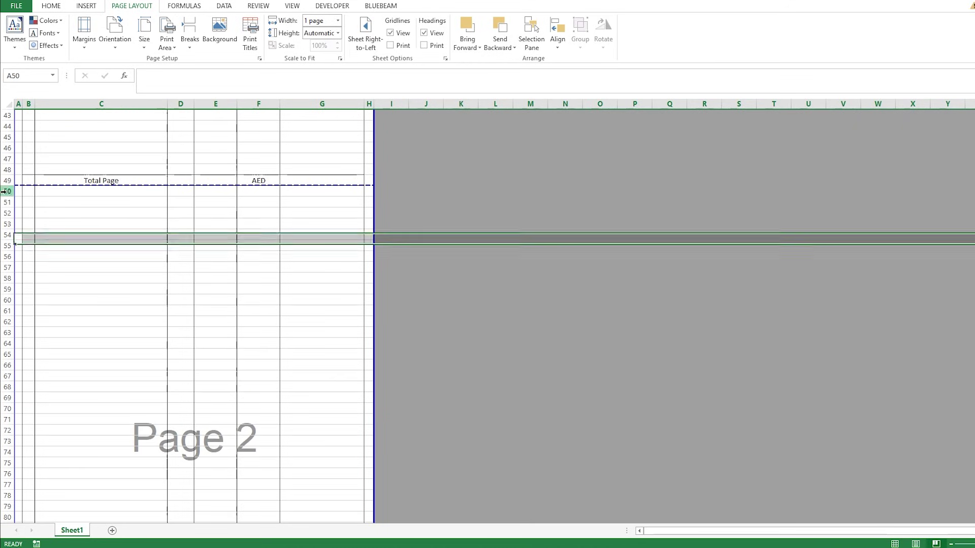
scroll(40, 215, down, 9)
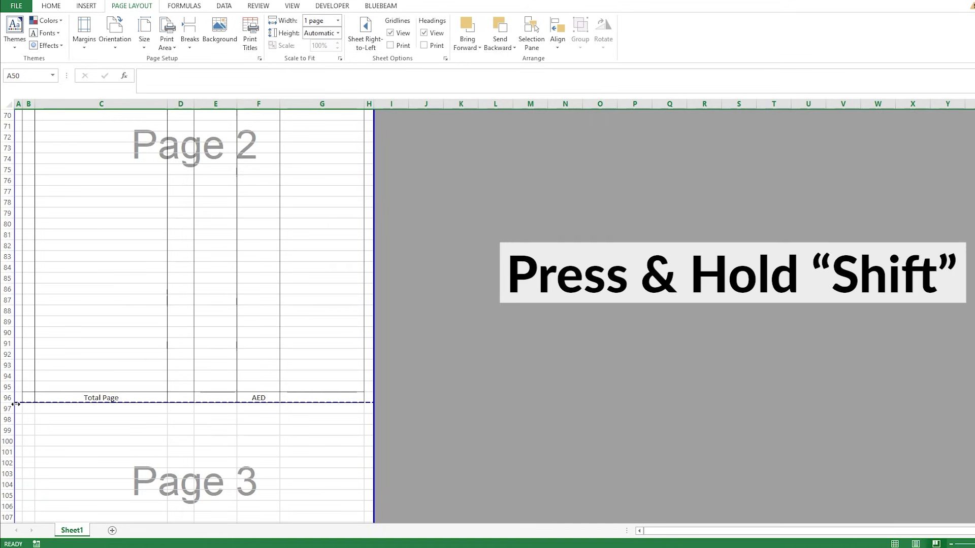
shift+click(7, 398)
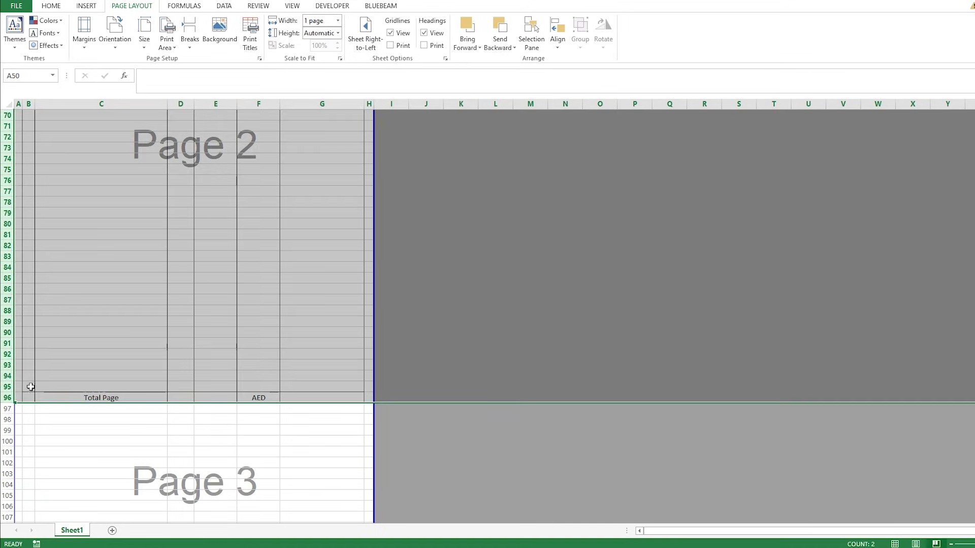
scroll(93, 330, up, 12)
scroll(59, 370, down, 12)
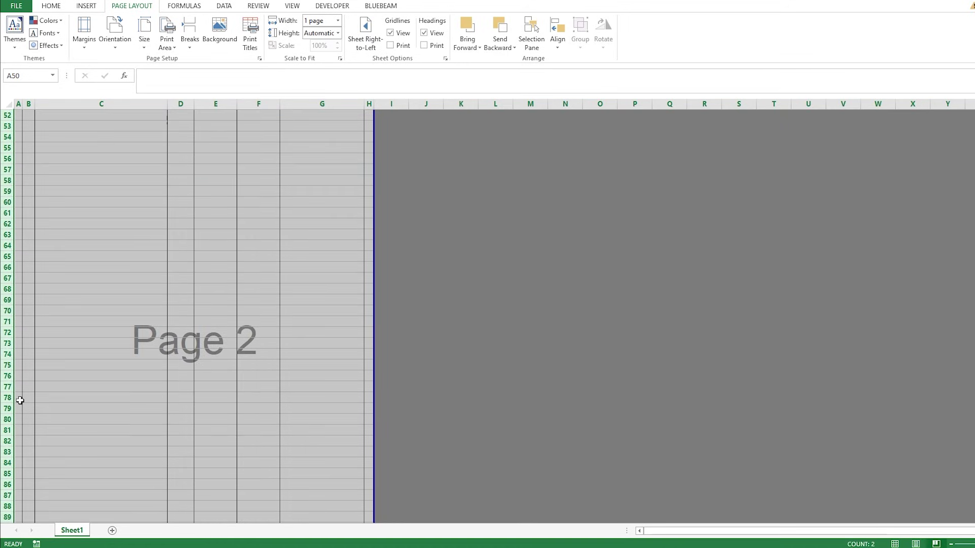
key(ctrl+c)
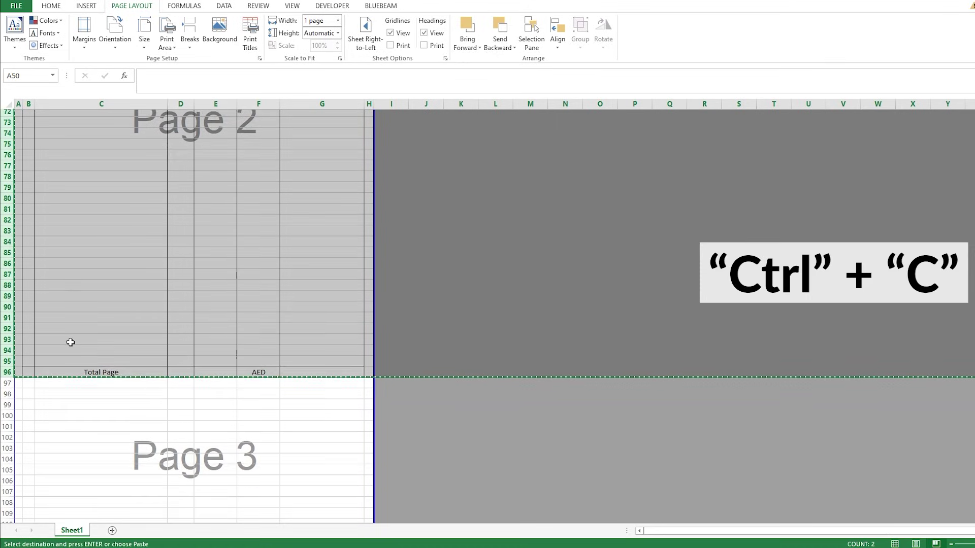
scroll(69, 341, down, 4)
click(7, 279)
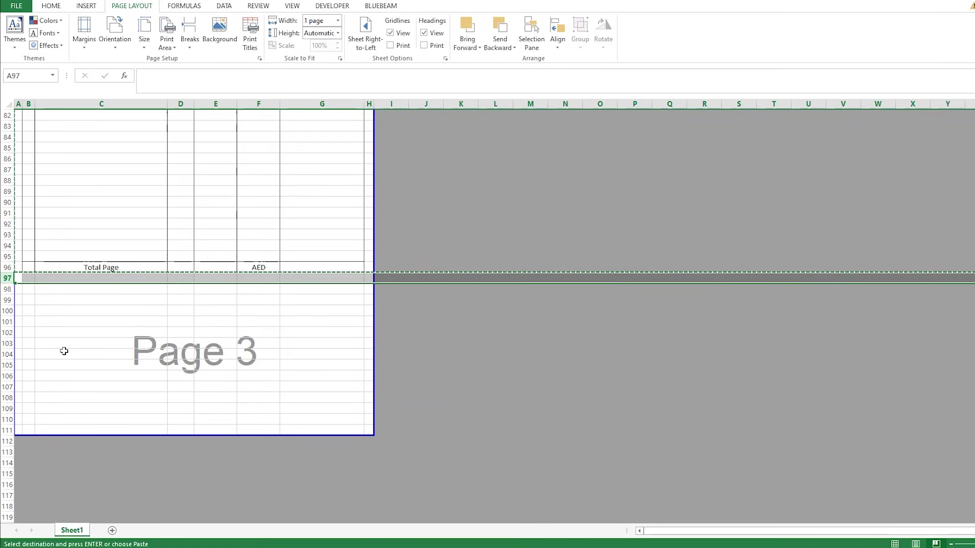
key(Return)
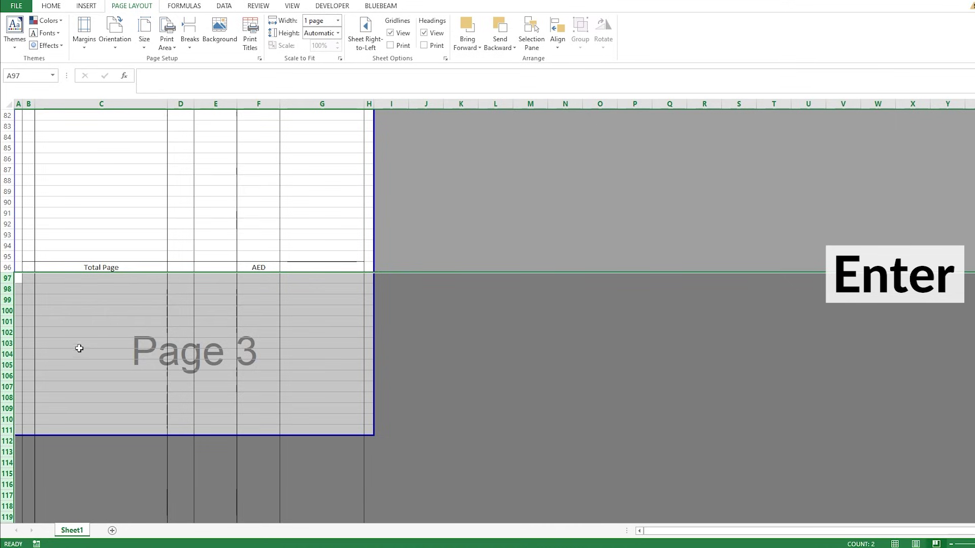
scroll(167, 265, up, 1)
scroll(163, 317, down, 6)
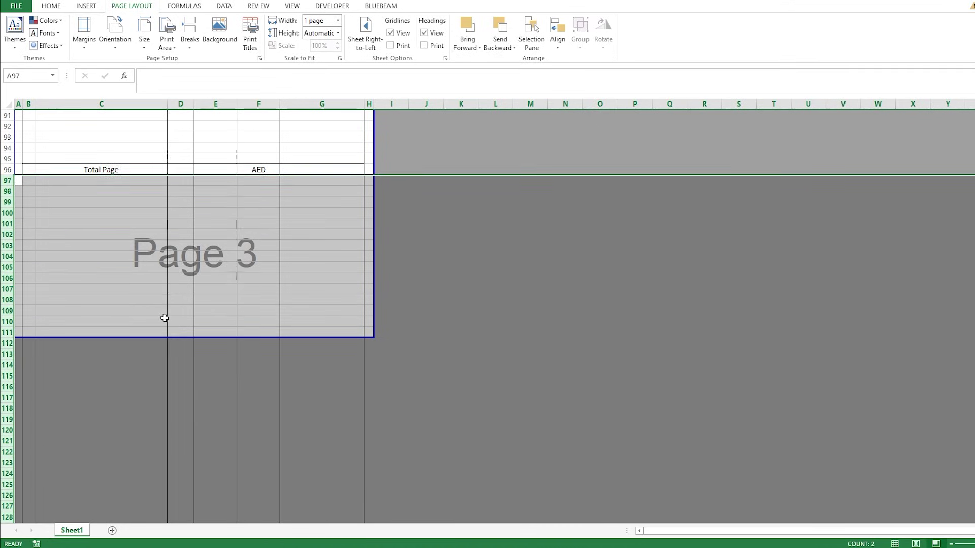
- Extend the print area's lower boundary over the rows pasted for page 3 and open the print preview
click(306, 298)
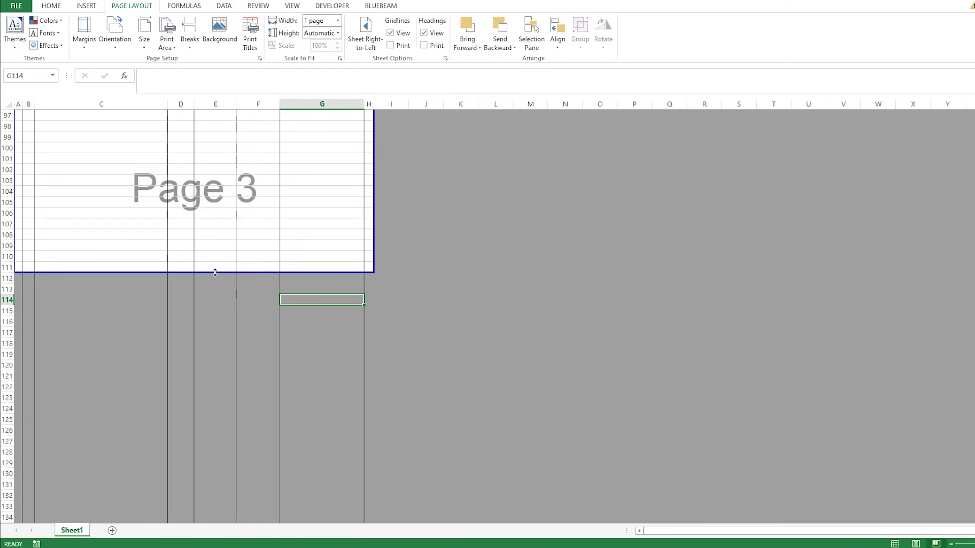
drag(215, 273, 209, 472)
scroll(221, 397, up, 20)
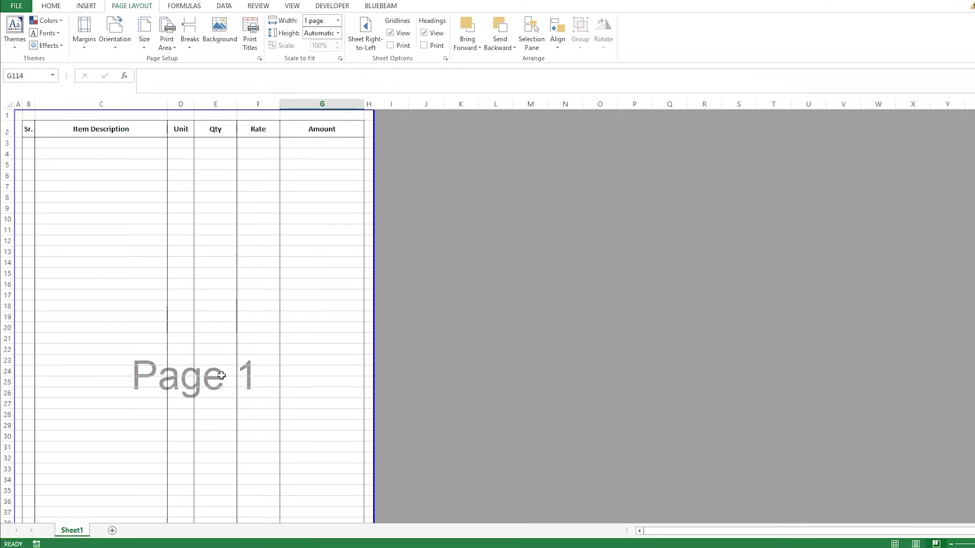
key(ctrl+p)
- Enter "bill # 3 - concrete works" in cell C4 under Item Description
click(98, 154)
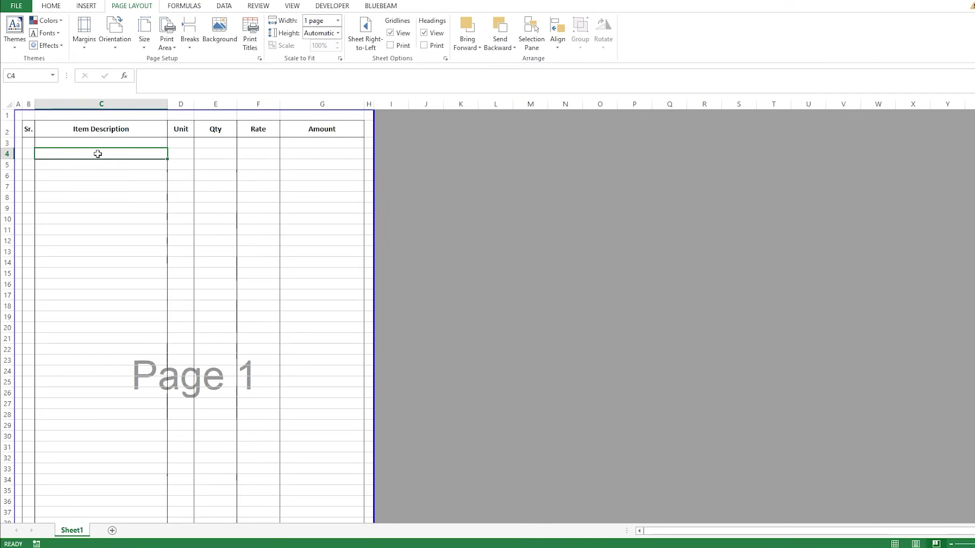
text(bill # 3 - co)
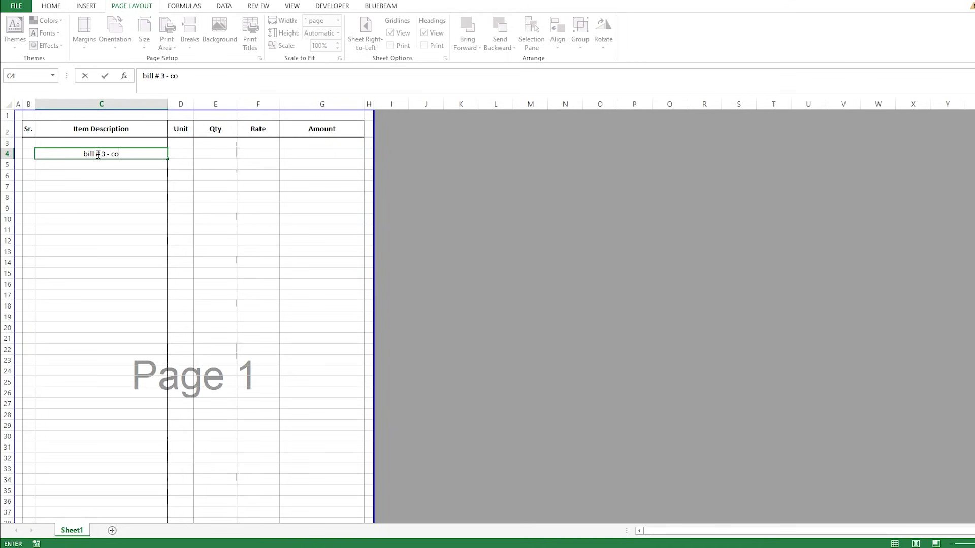
text(ncrete works)
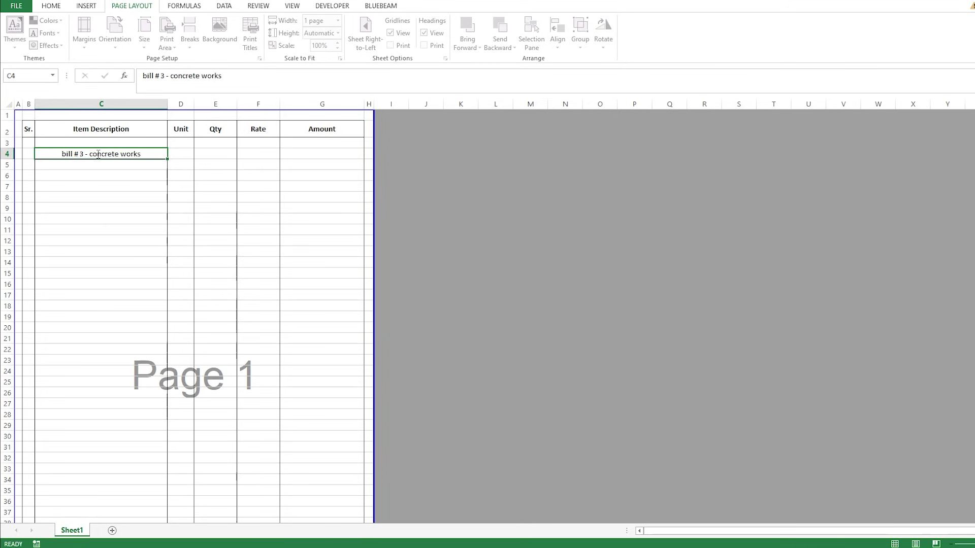
key(Return)
key(Up)
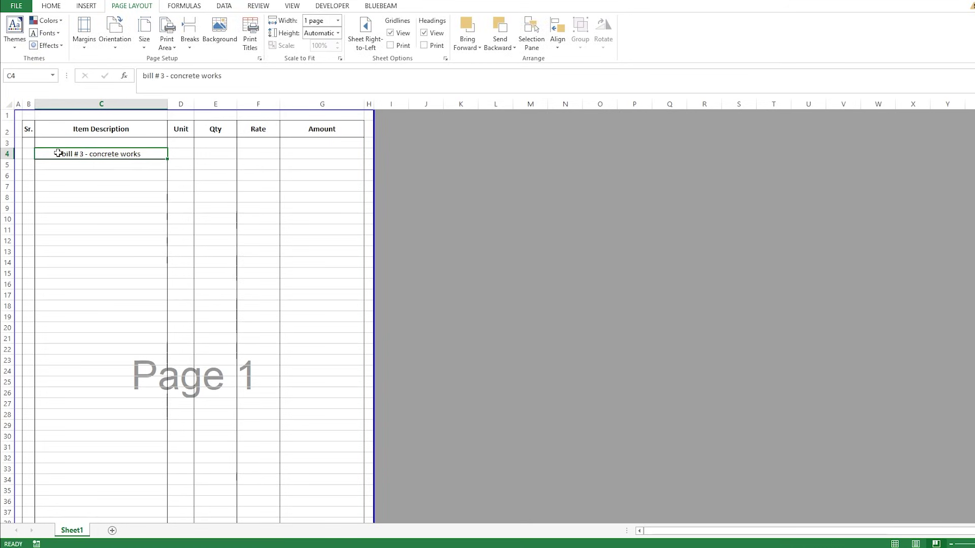
- Enter the formula =UPPER(C4) in cell C5 to convert the bill heading to uppercase, and review the formula
click(75, 164)
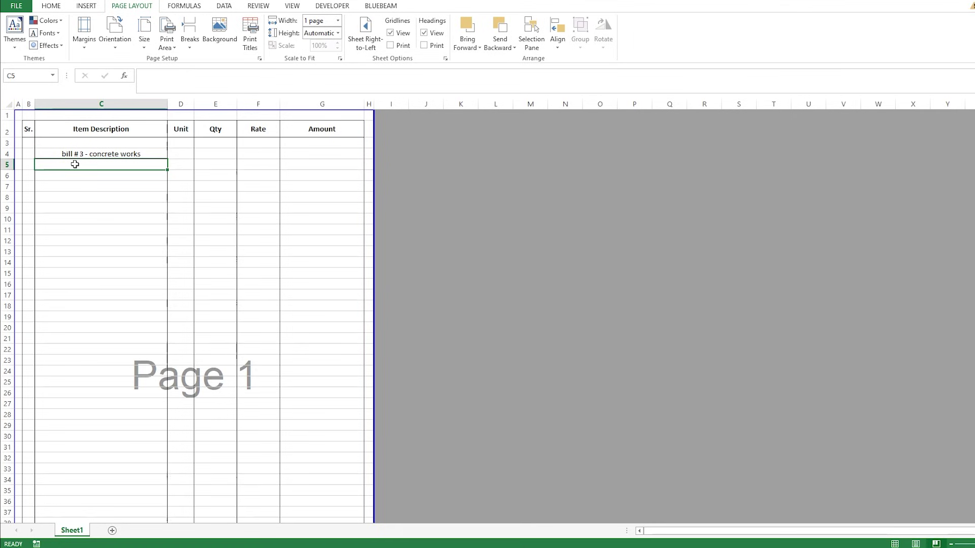
text(=)
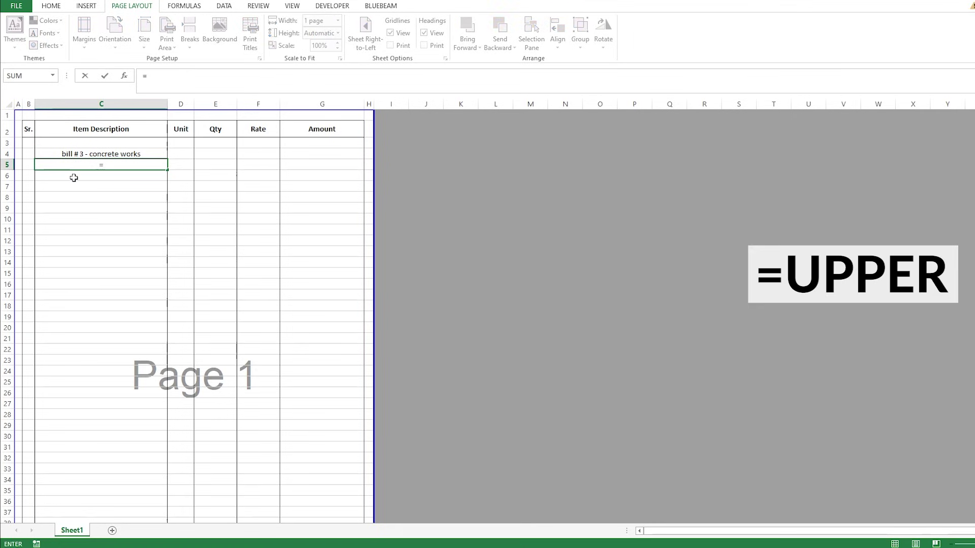
text(uppe)
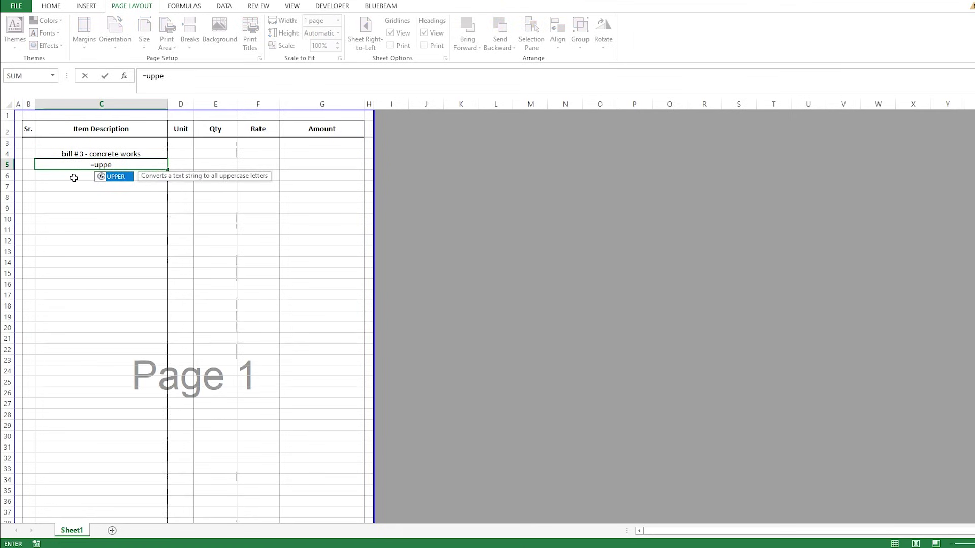
key(Tab)
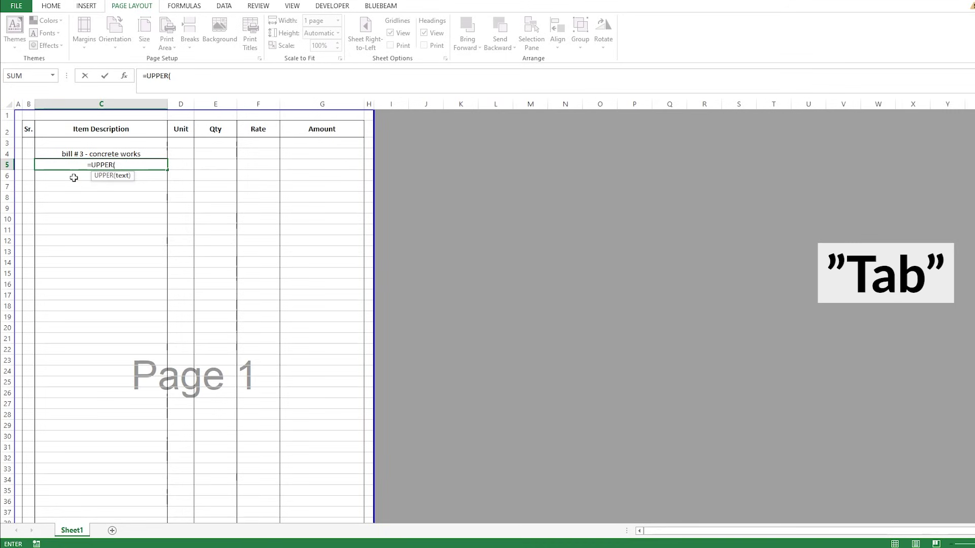
click(80, 154)
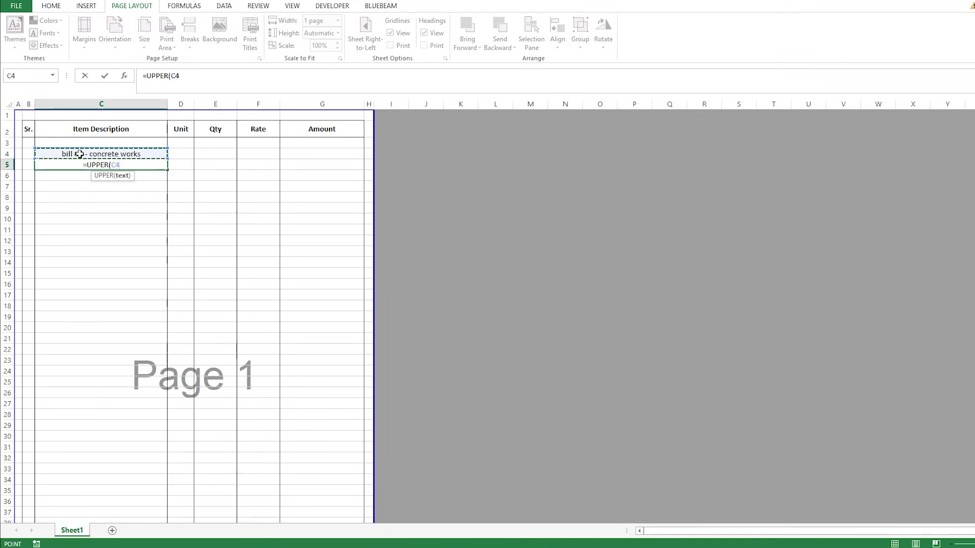
key(Return)
click(83, 165)
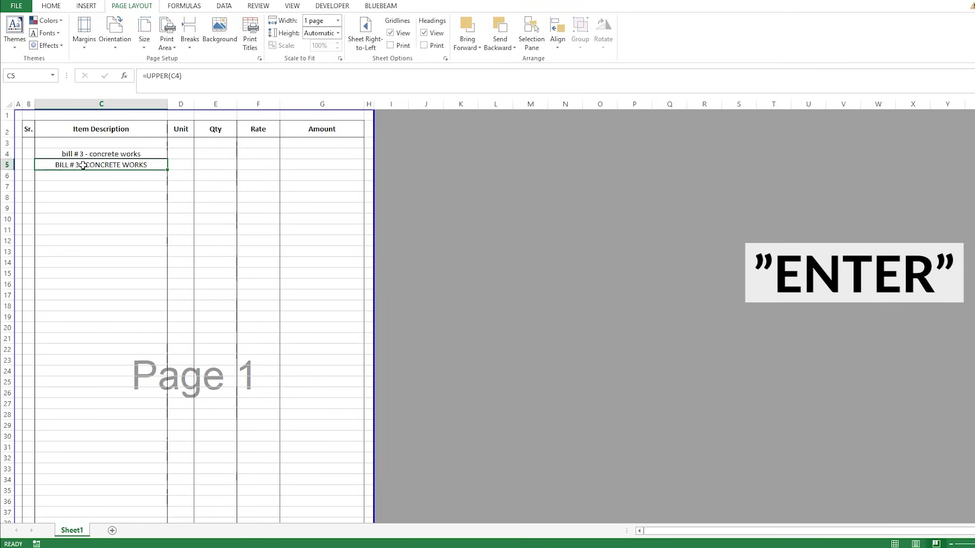
click(144, 75)
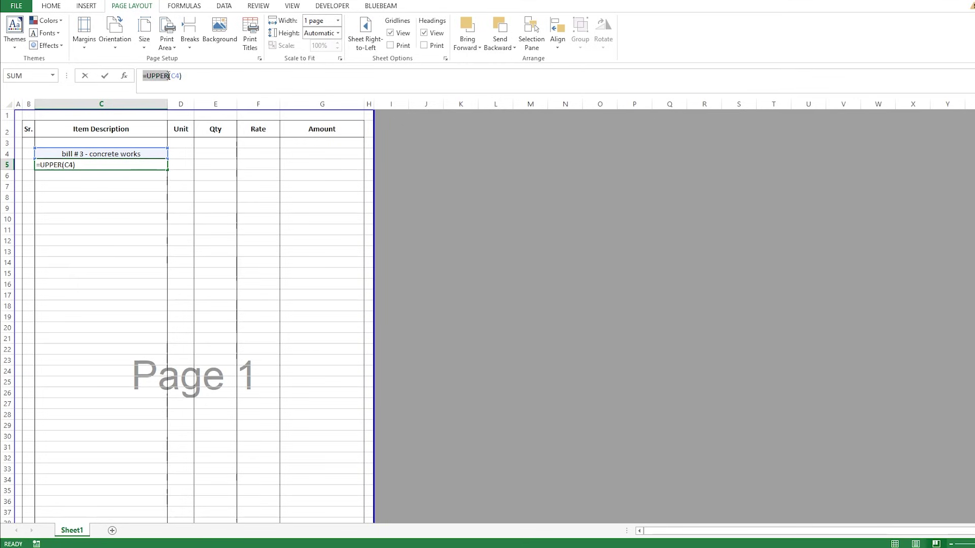
key(Escape)
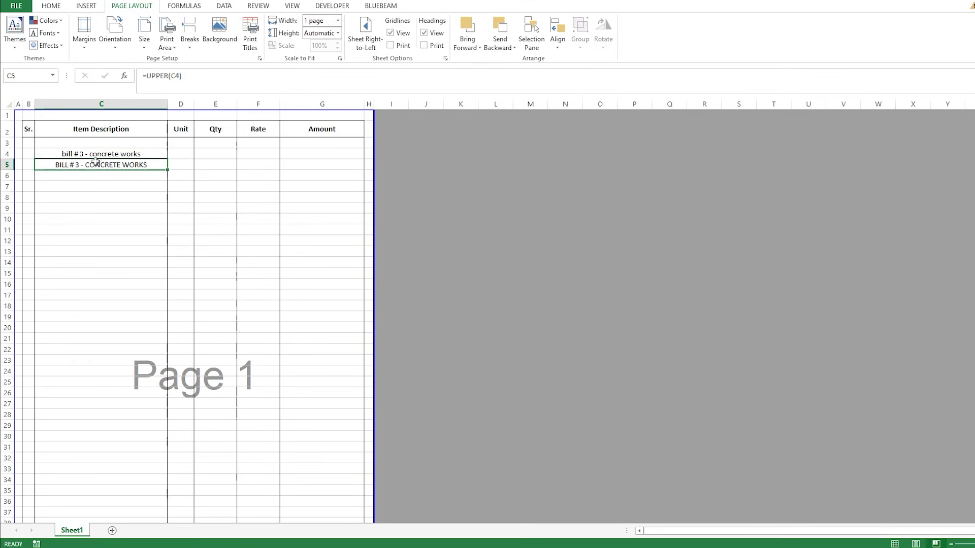
- Copy cell C5 and paste it over cell C4 as values only
key(ctrl+c)
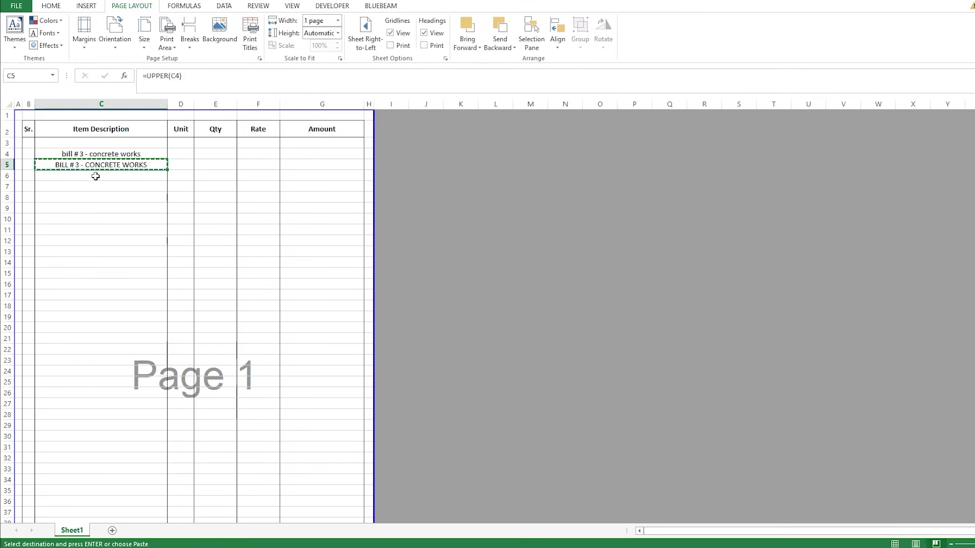
click(95, 154)
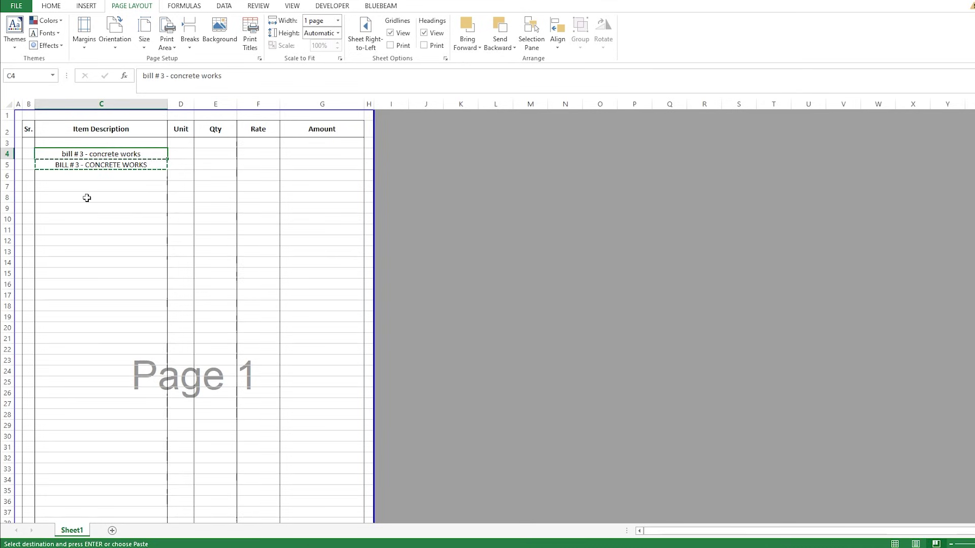
right_click(103, 154)
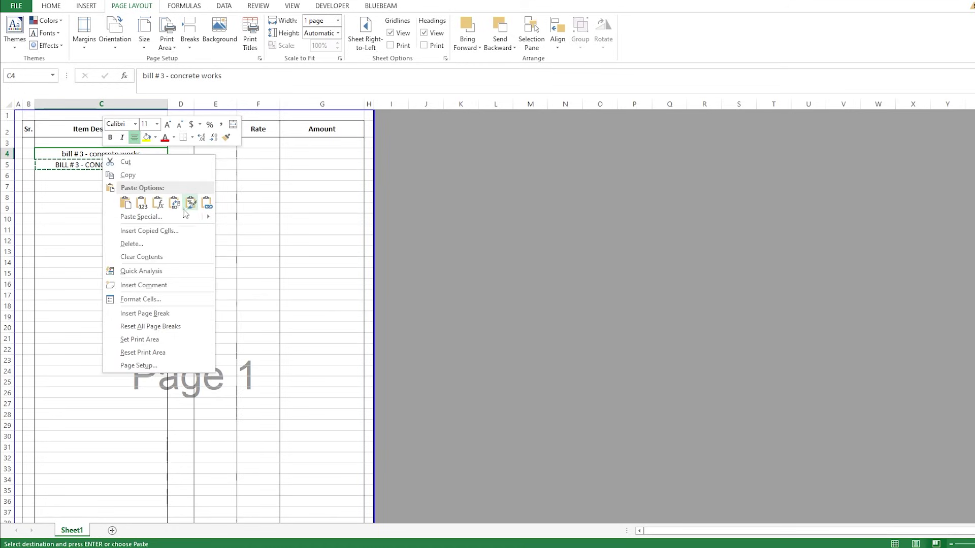
click(125, 203)
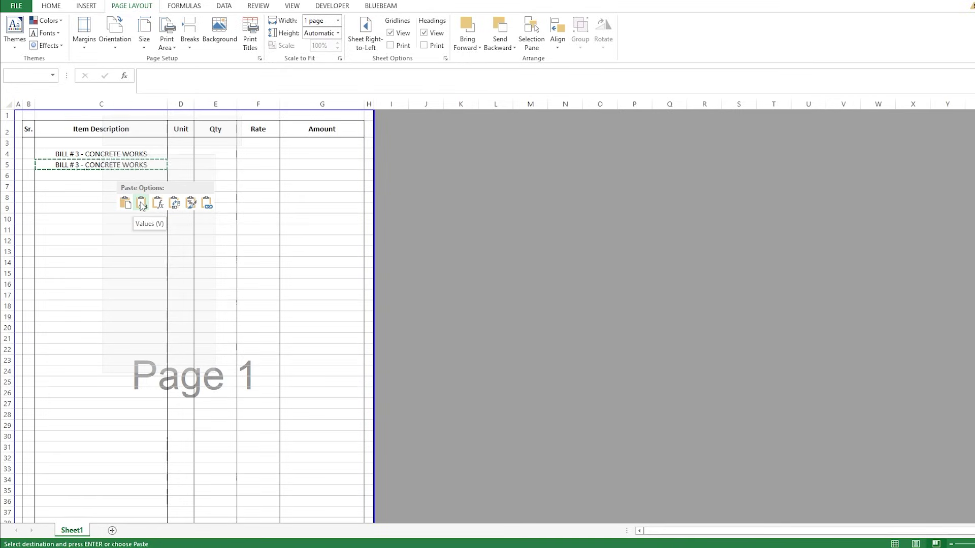
key(Escape)
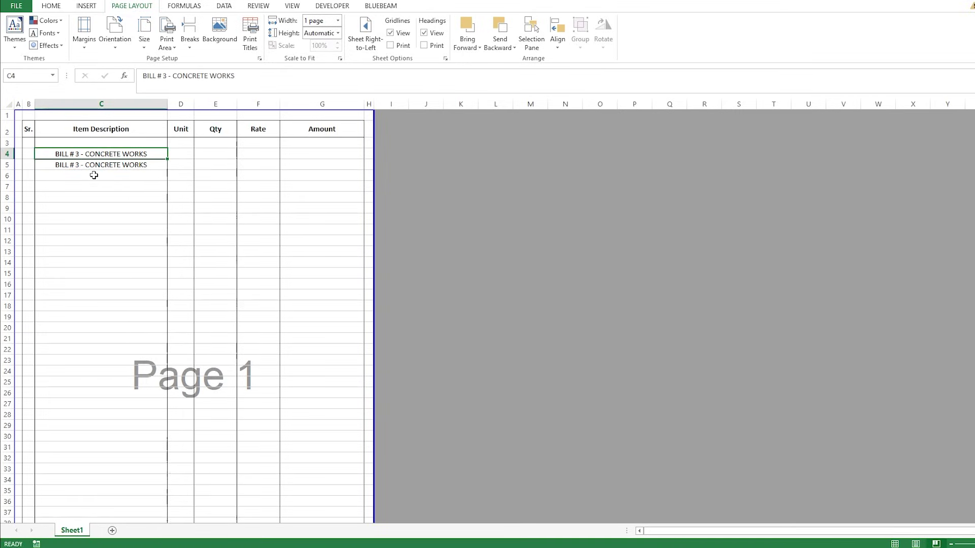
- Clear the UPPER formula from cell C5 and inspect the content of cell C4
click(91, 167)
key(Delete)
click(117, 154)
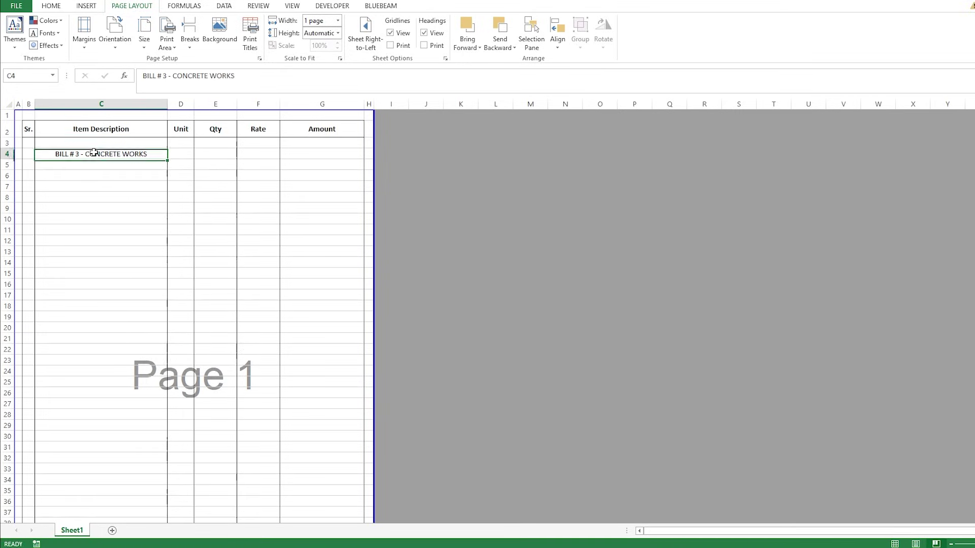
drag(239, 80, 142, 76)
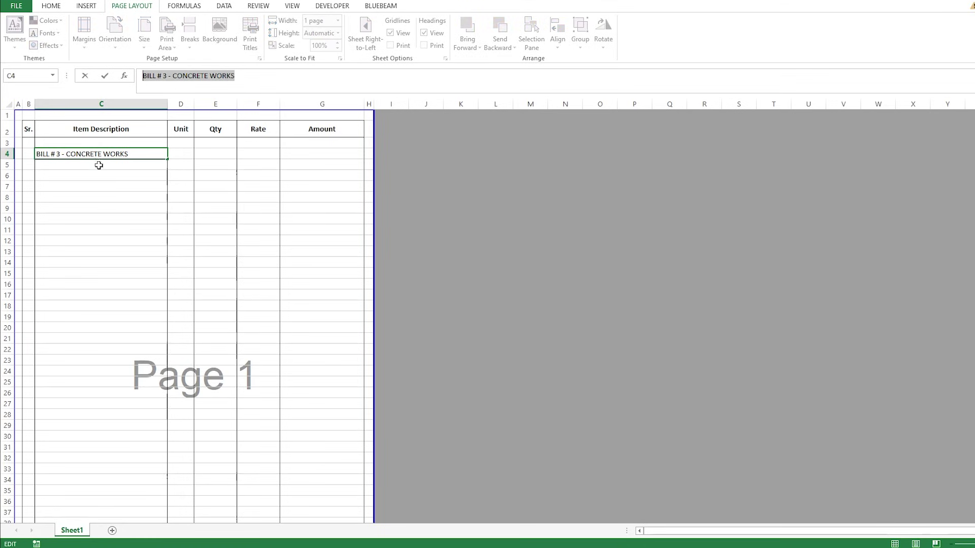
- Left-align the whole Item Description column and centre only its header cell C2
key(Return)
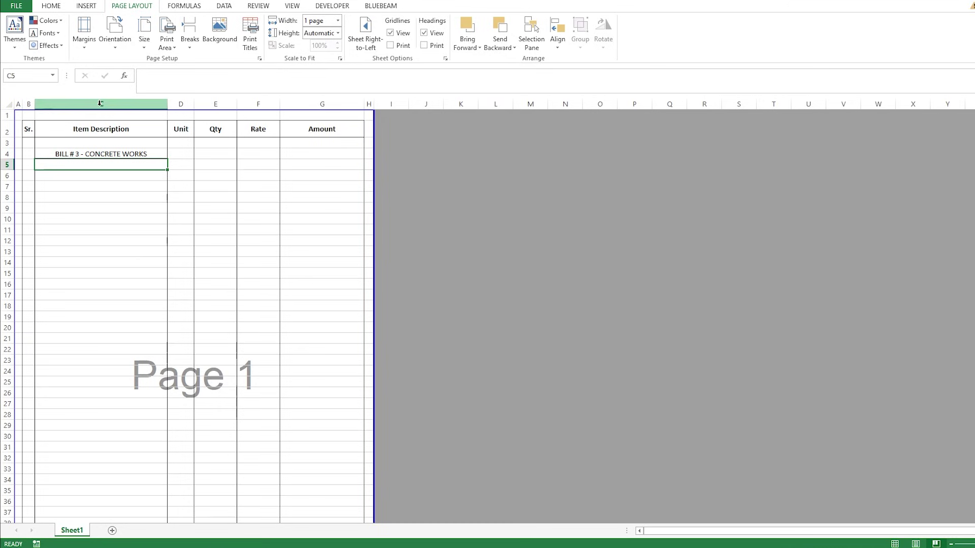
click(94, 102)
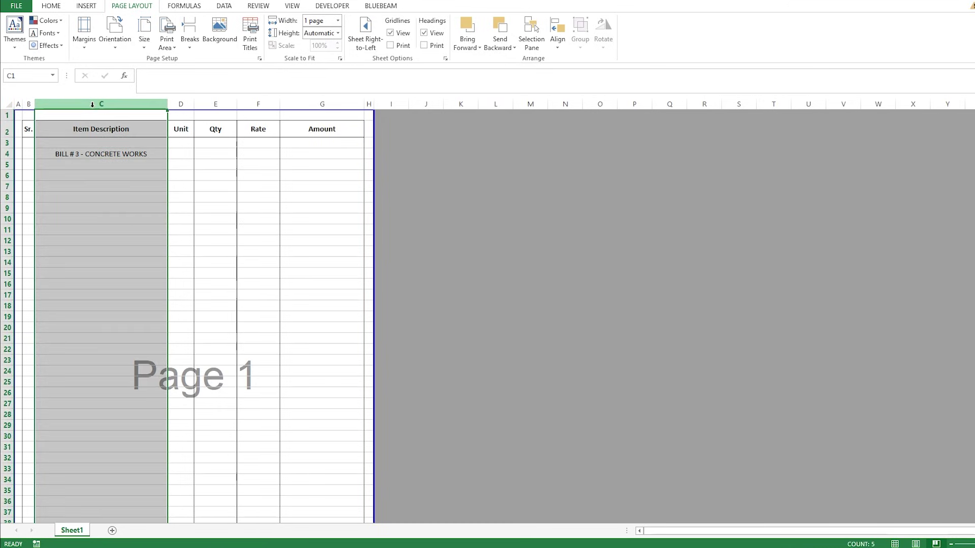
click(49, 6)
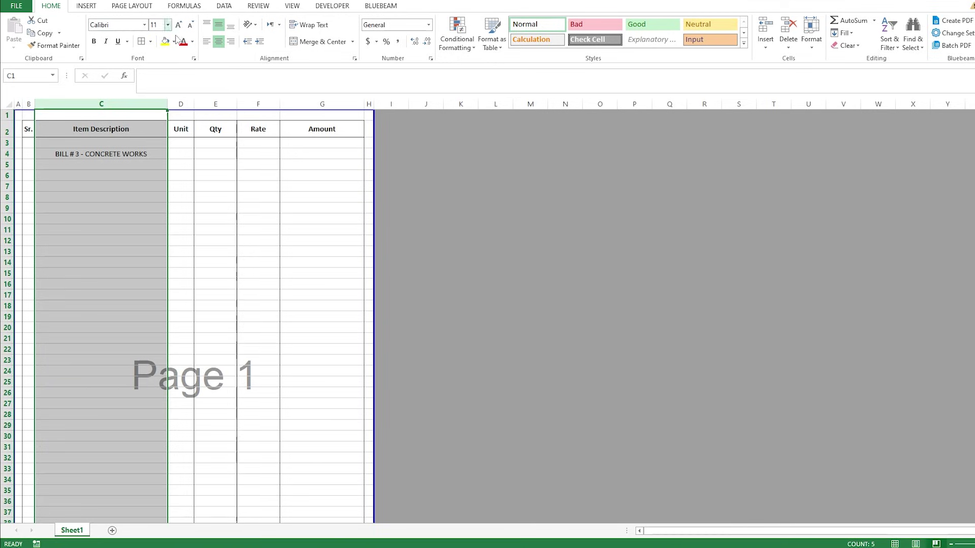
click(207, 43)
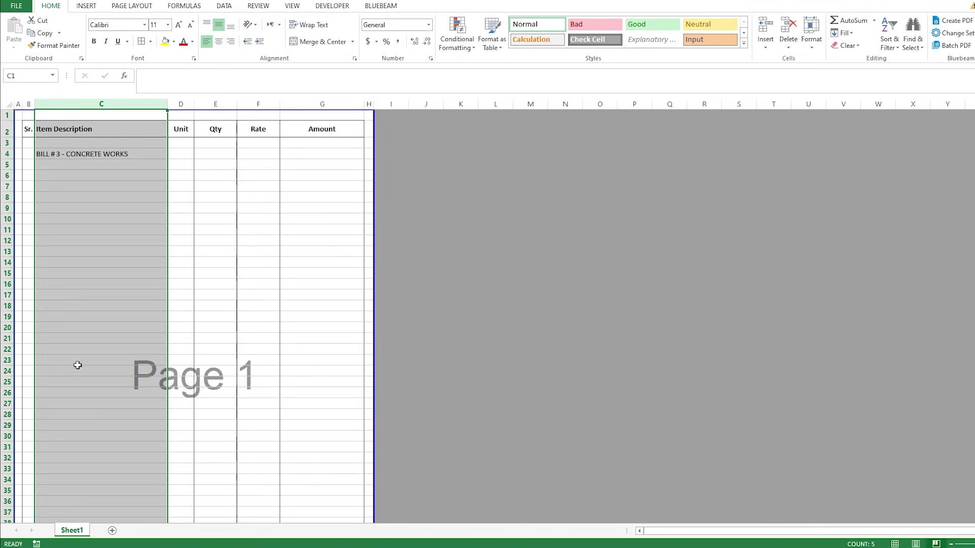
click(99, 131)
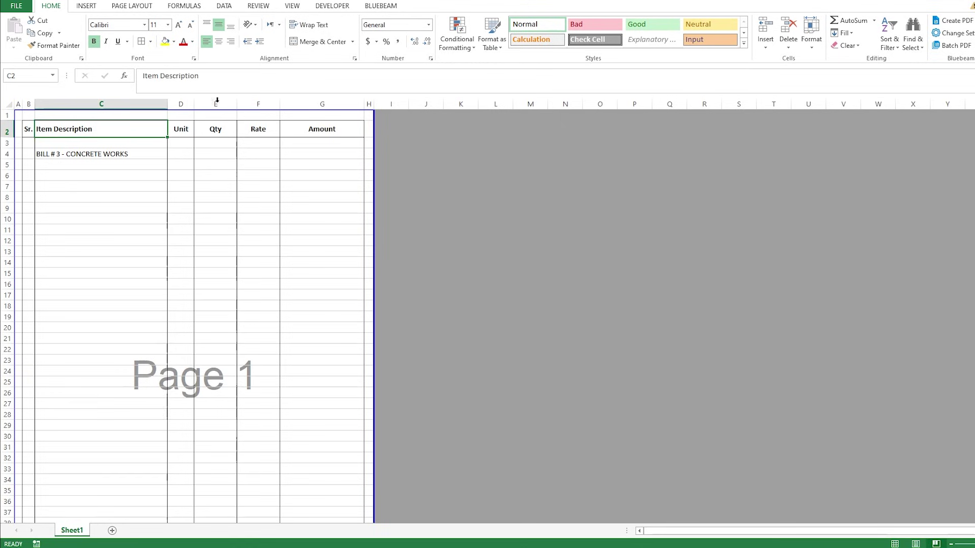
click(218, 41)
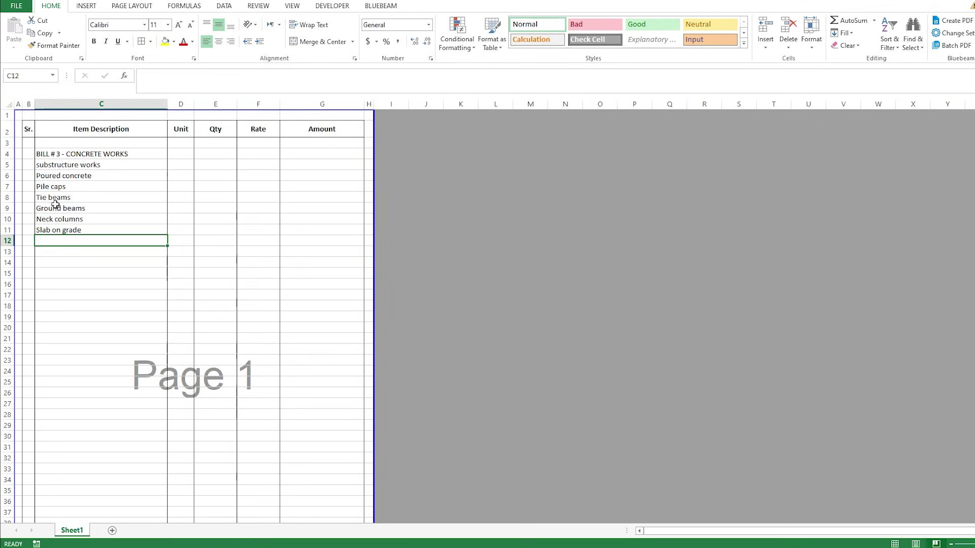
- Make the bill heading in C4 bold and insert one blank row above "substructure works" and one above "Poured concrete"
click(64, 153)
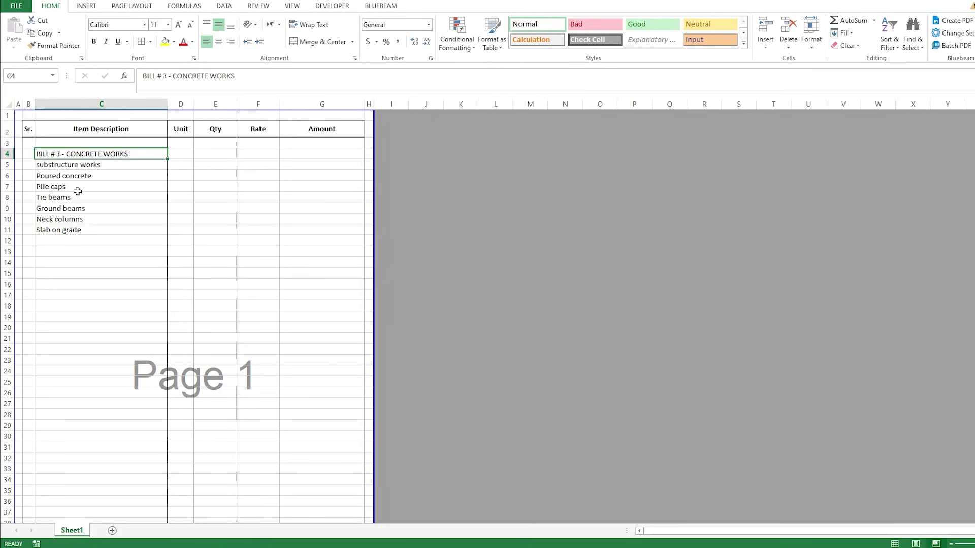
key(ctrl+b)
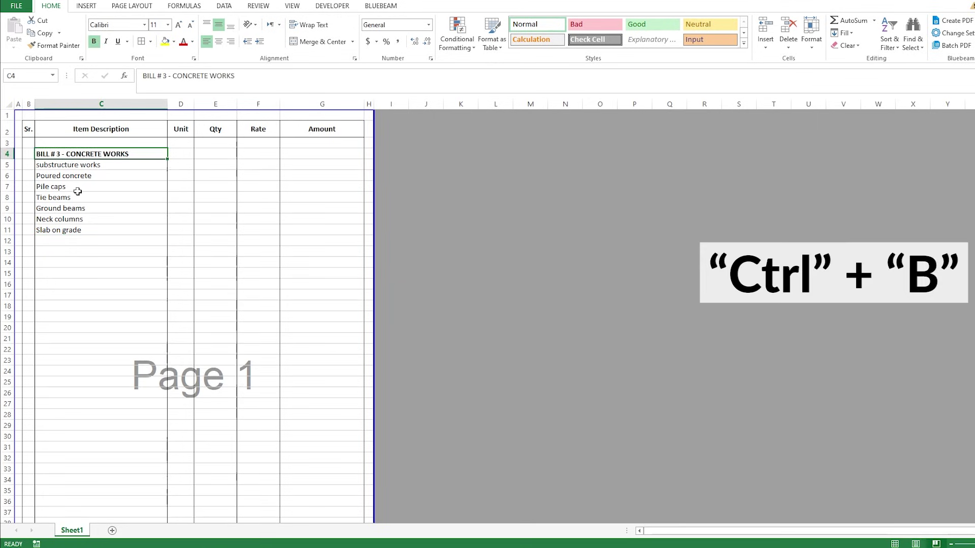
click(9, 165)
click(7, 187)
click(7, 197)
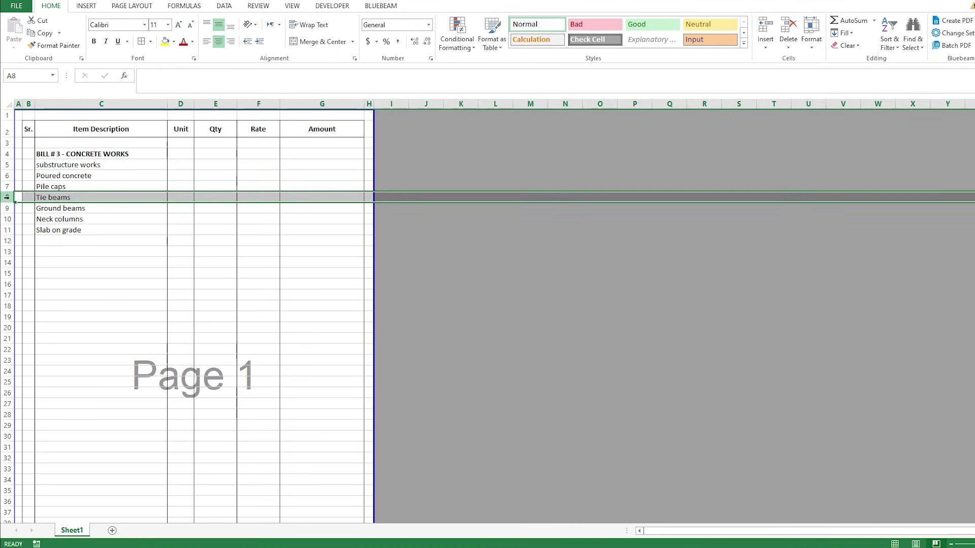
click(5, 164)
key(ctrl+plus)
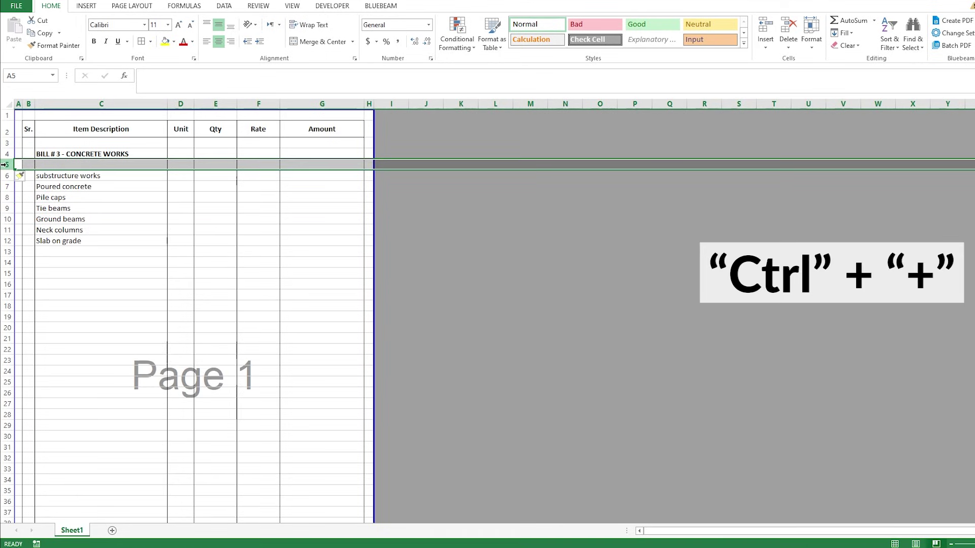
click(5, 186)
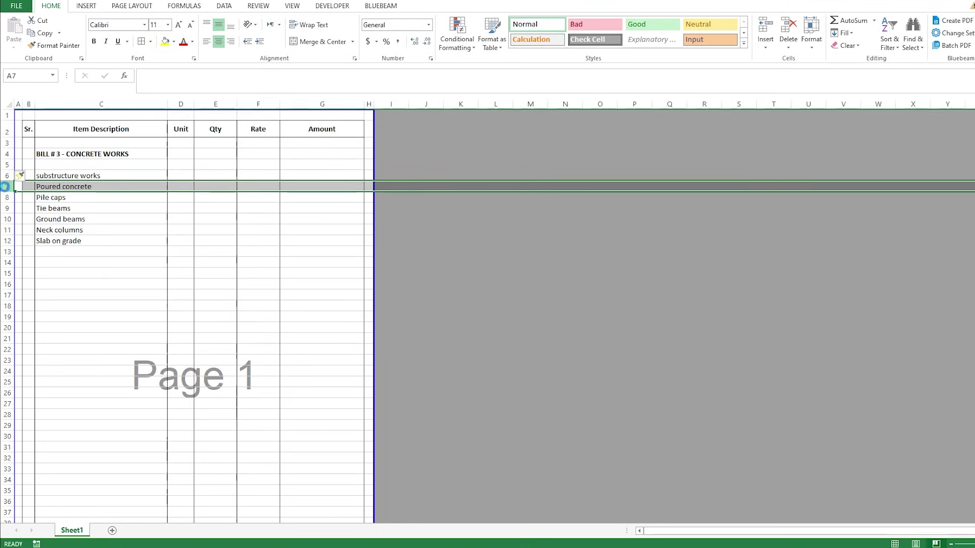
key(ctrl+plus)
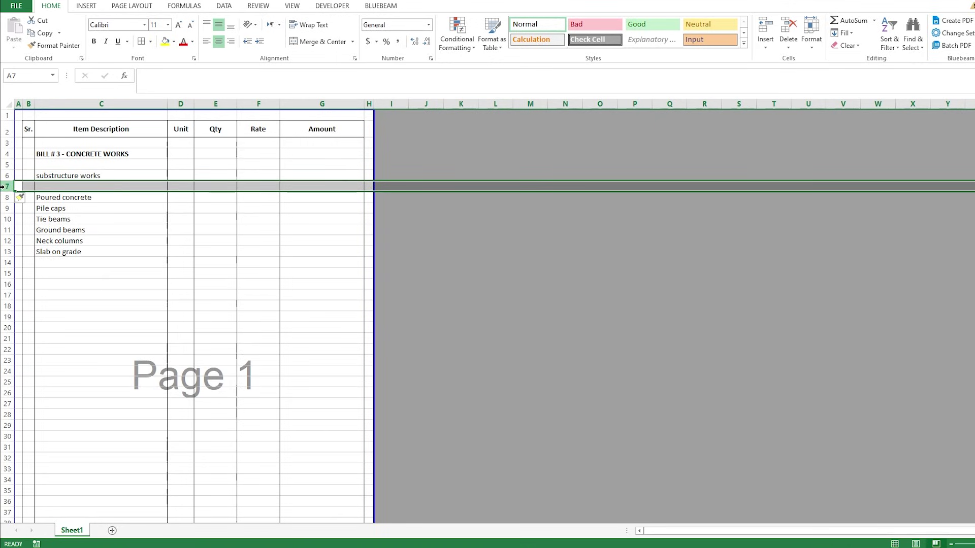
click(7, 208)
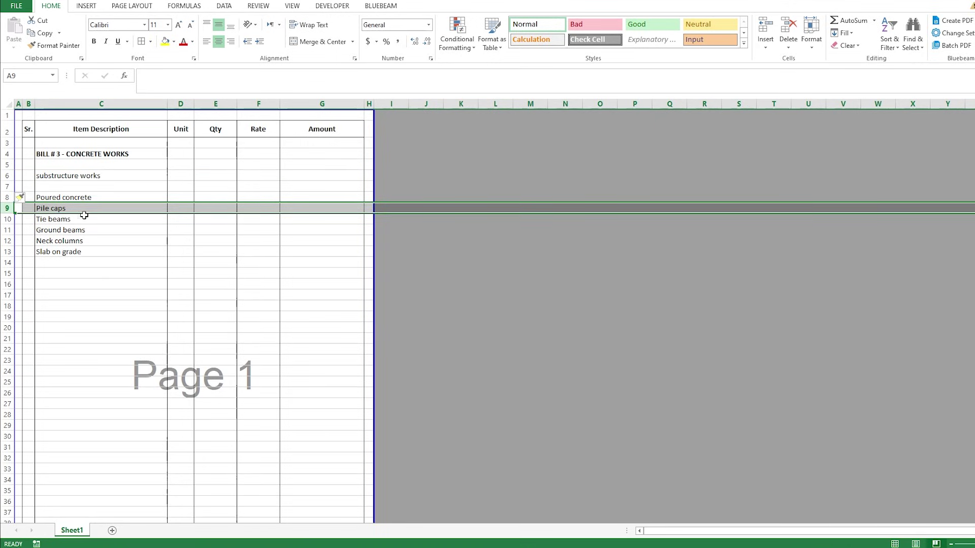
key(ctrl+plus)
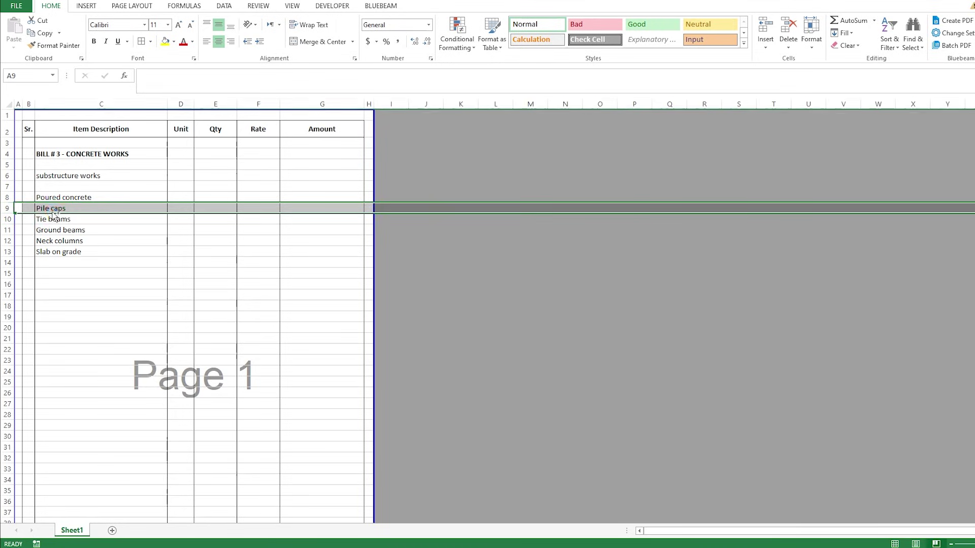
key(ctrl+minus)
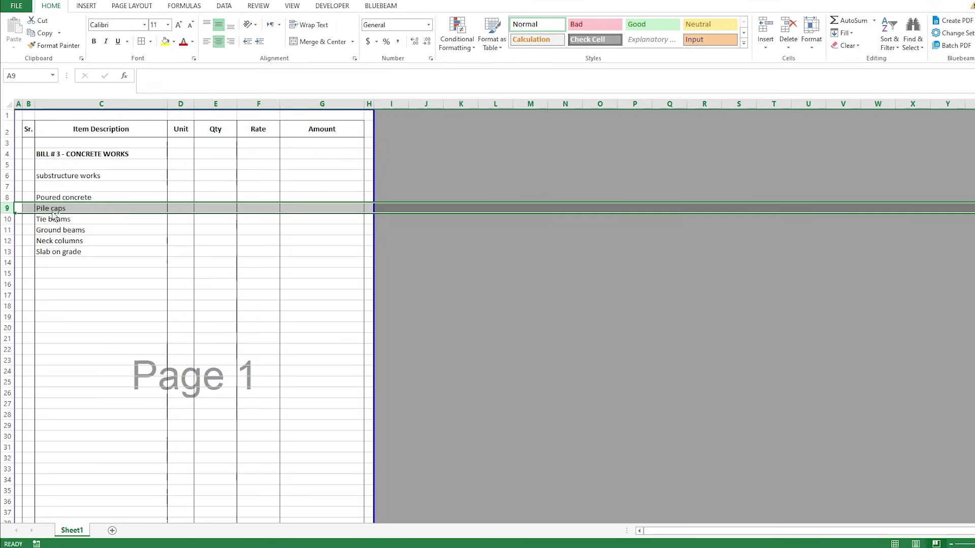
click(71, 302)
- Insert a blank row above each of Pile caps, Tie beams, Ground beams, Neck columns and Slab on grade at once
click(5, 207)
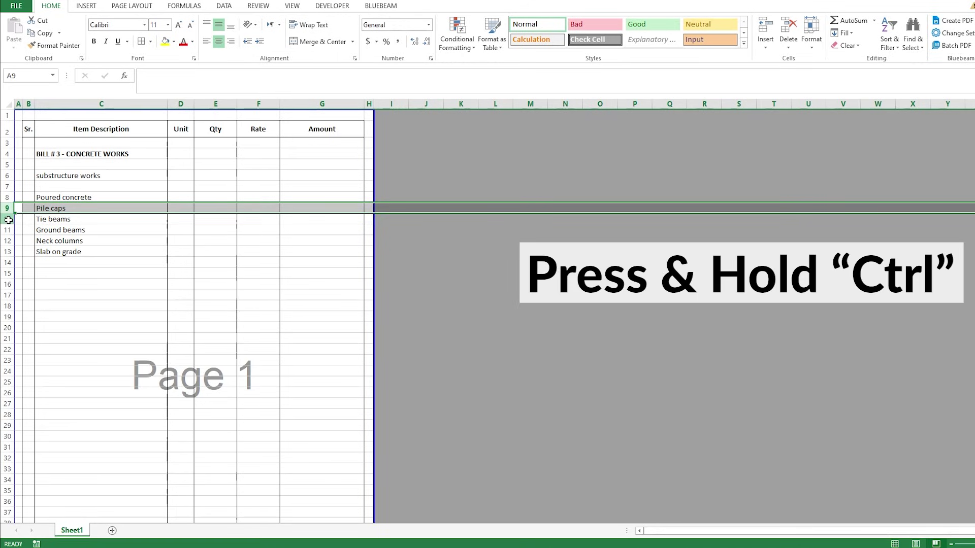
ctrl+click(7, 218)
ctrl+click(7, 230)
ctrl+click(7, 241)
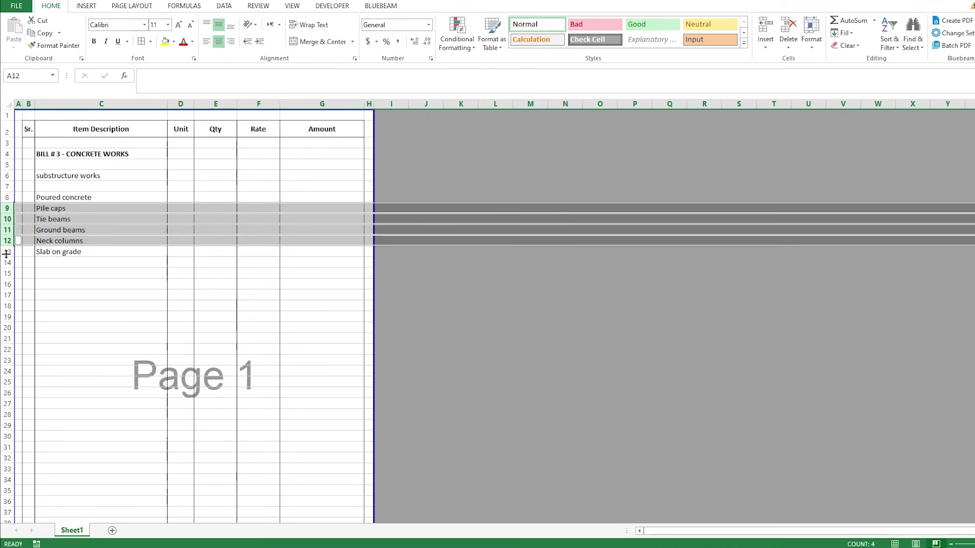
ctrl+click(8, 252)
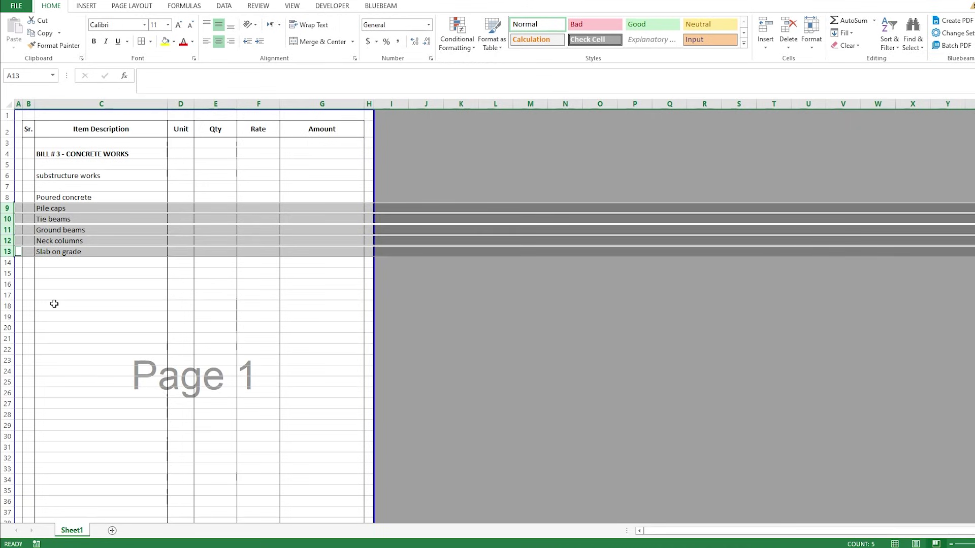
key(ctrl+plus)
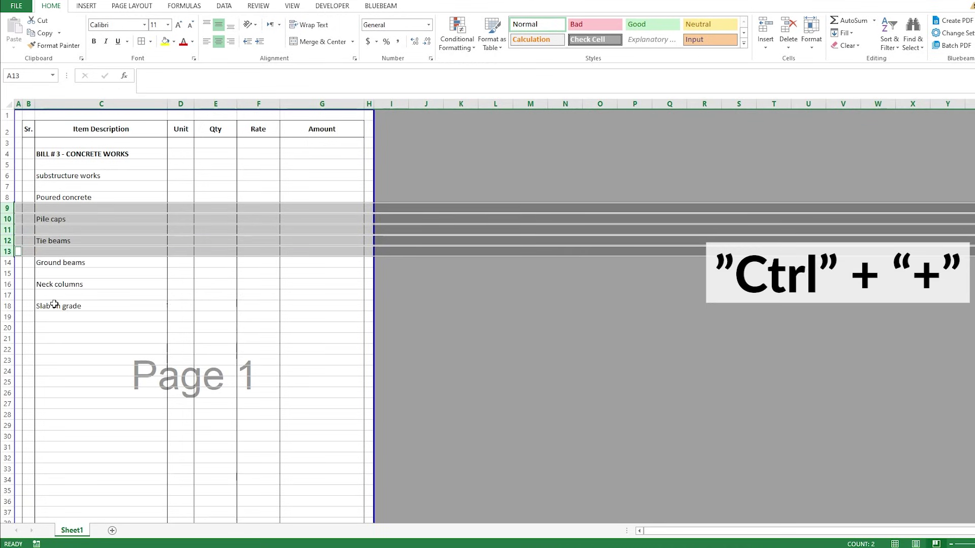
- Format "substructure works" in C6 as bold, italic and underlined, and make "Poured concrete" in C8 bold
click(72, 336)
key(Up)
key(Up)
key(Up)
key(Up)
key(Up)
key(Up)
key(Up)
key(Up)
key(Up)
key(Up)
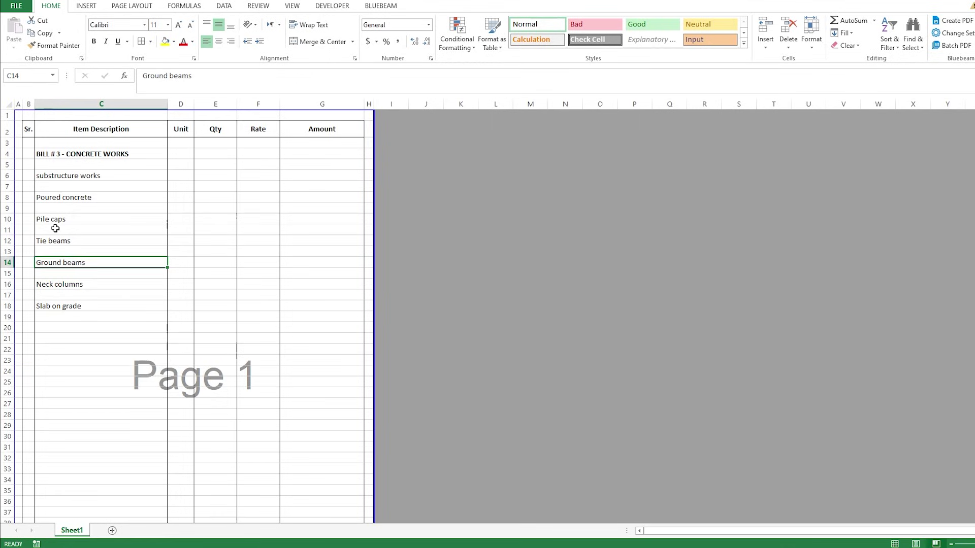
key(Up)
key(Up)
key(Up)
key(Up)
key(Up)
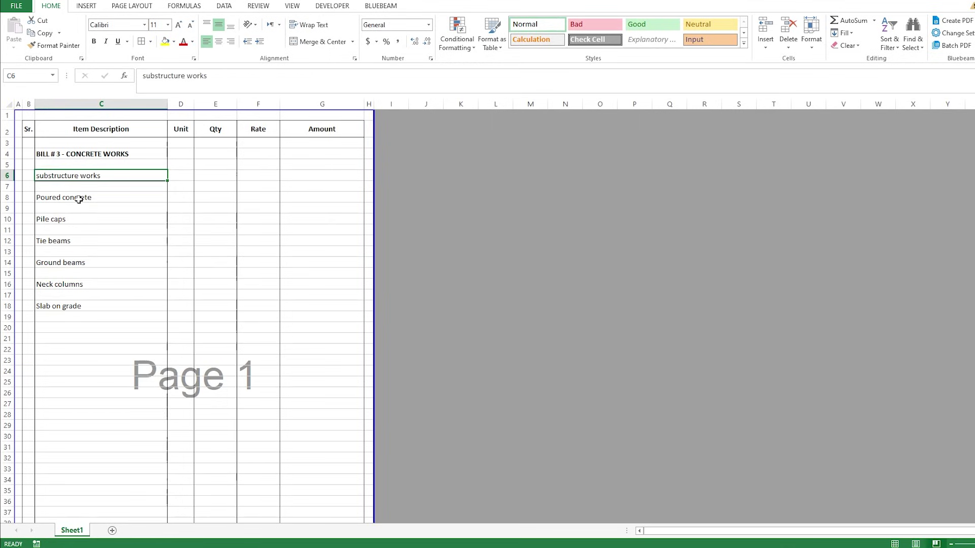
key(ctrl+b)
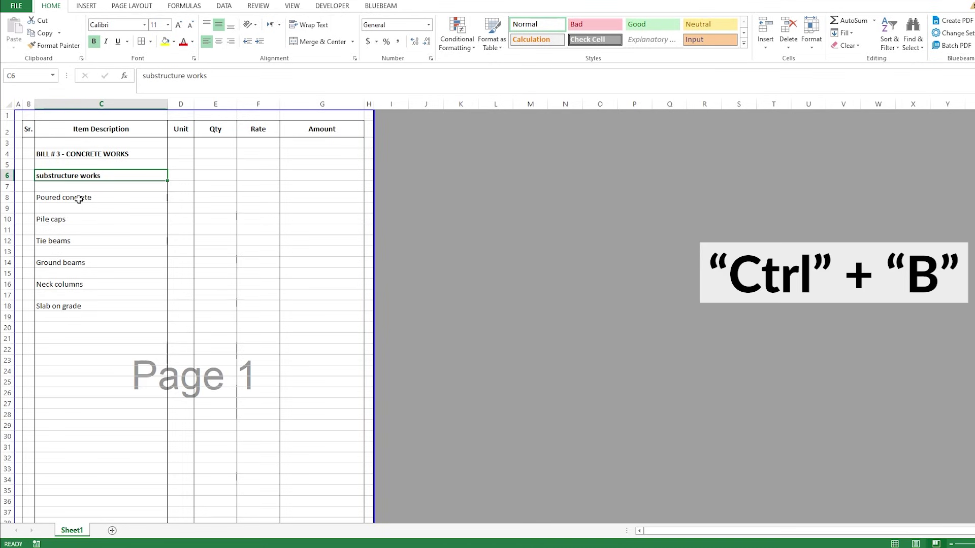
key(ctrl+i)
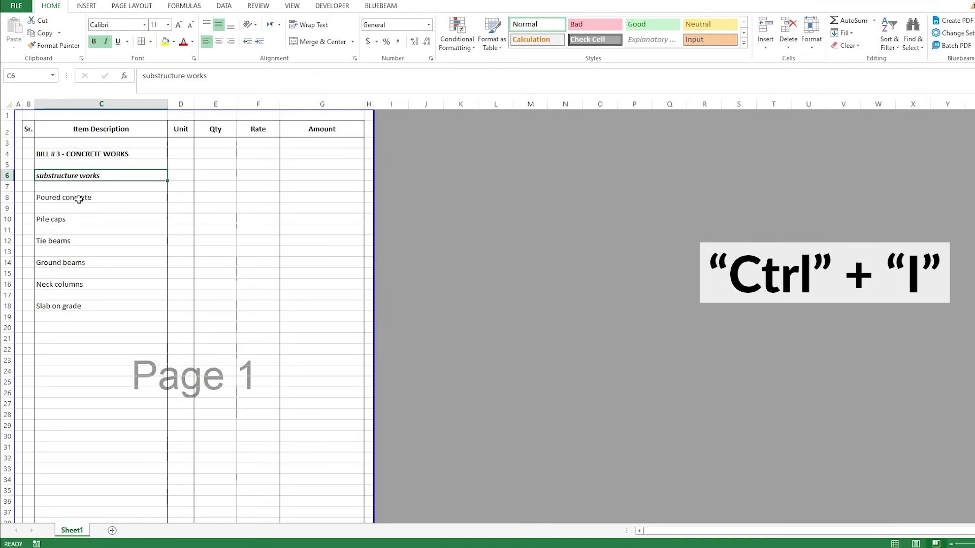
key(ctrl+u)
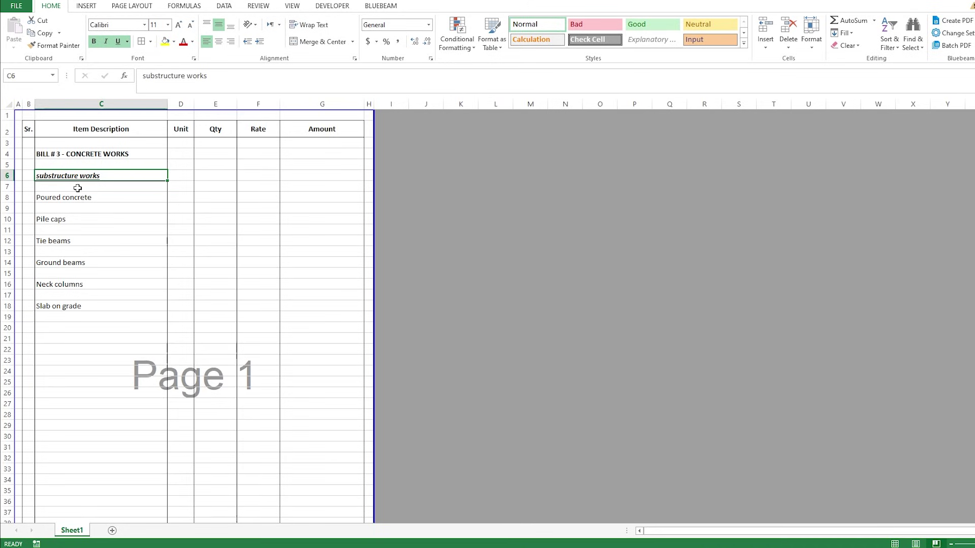
click(61, 197)
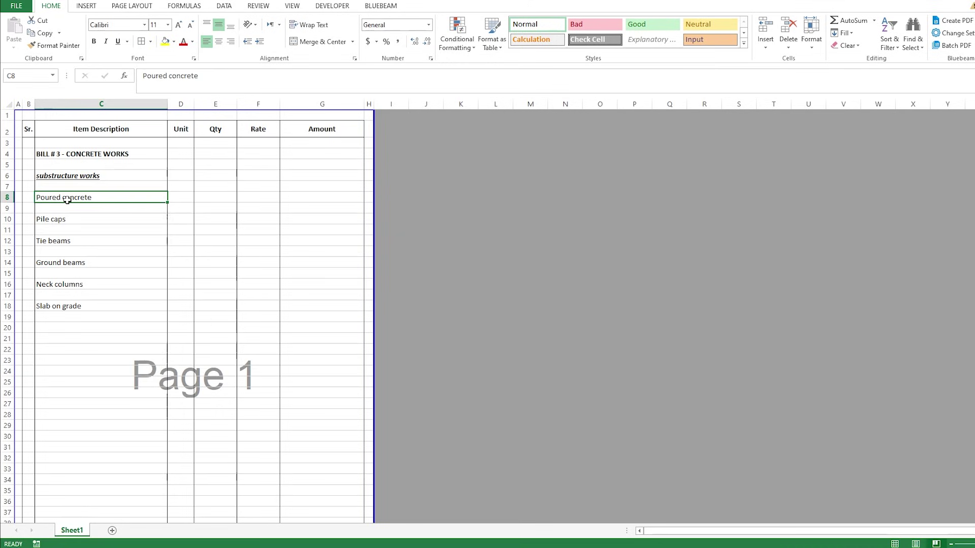
key(ctrl+b)
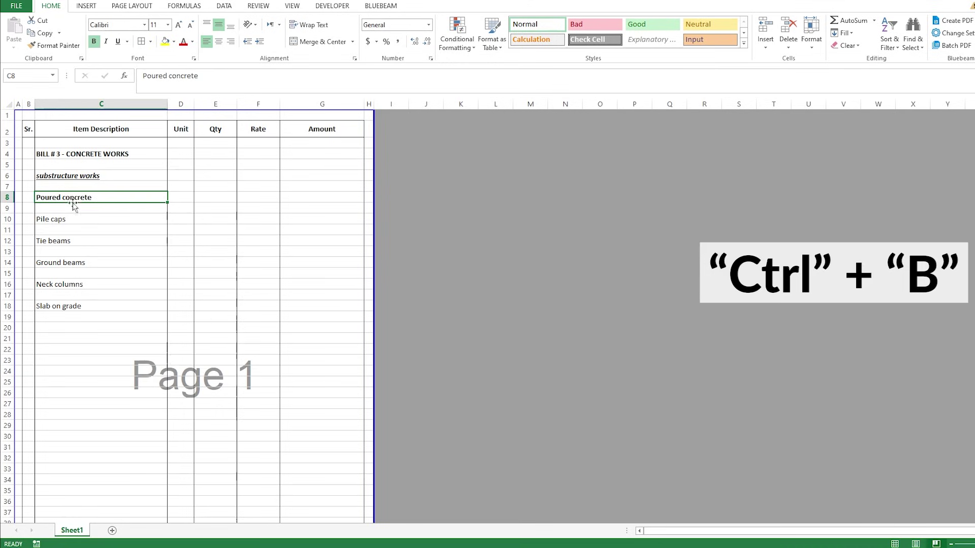
- Enter the item letters a, b, c, d and e in the Sr. column beside the items from Pile caps to Slab on grade
key(Down)
key(Down)
key(Left)
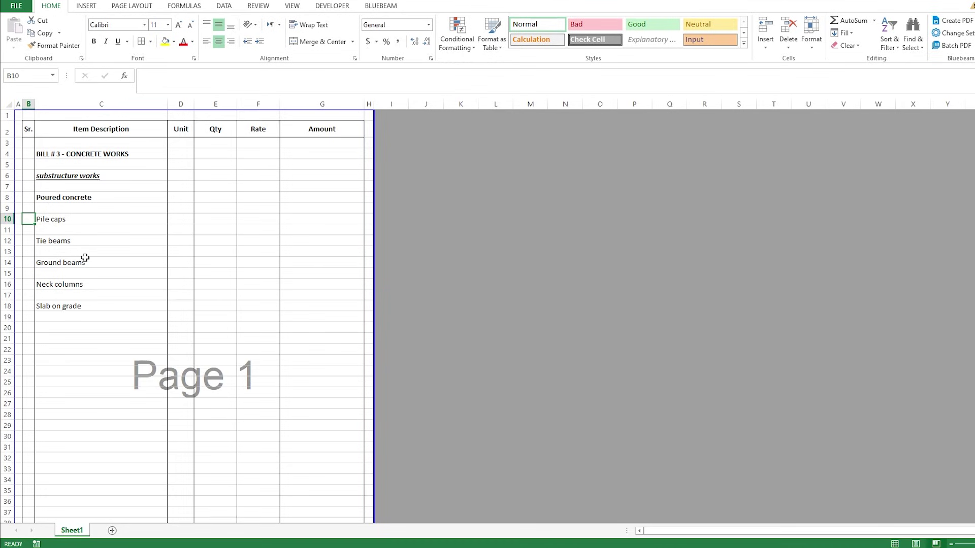
text(a)
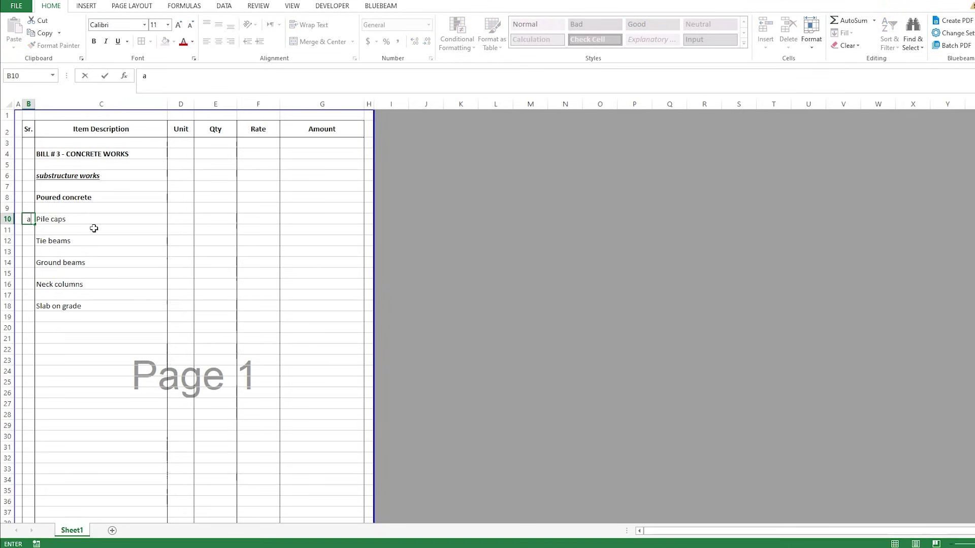
key(Down)
key(Down)
text(b)
key(Down)
key(Down)
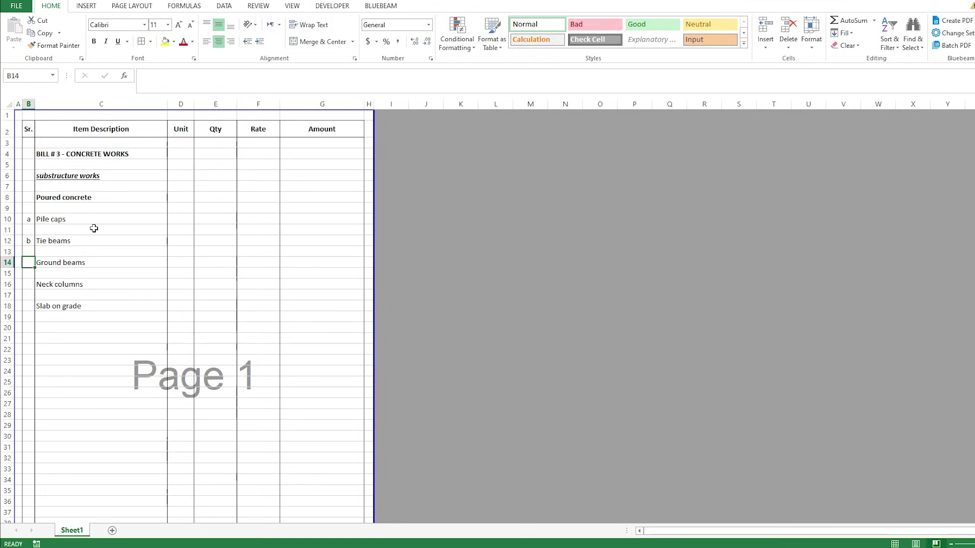
text(c)
key(Down)
key(Down)
text(d)
key(Down)
key(Down)
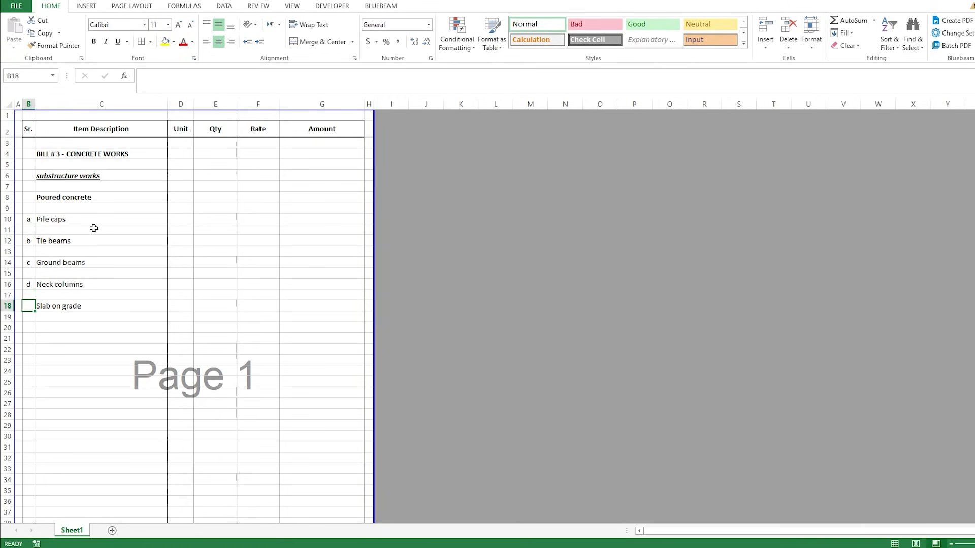
text(e)
key(Down)
drag(7, 197, 3, 305)
key(ctrl+c)
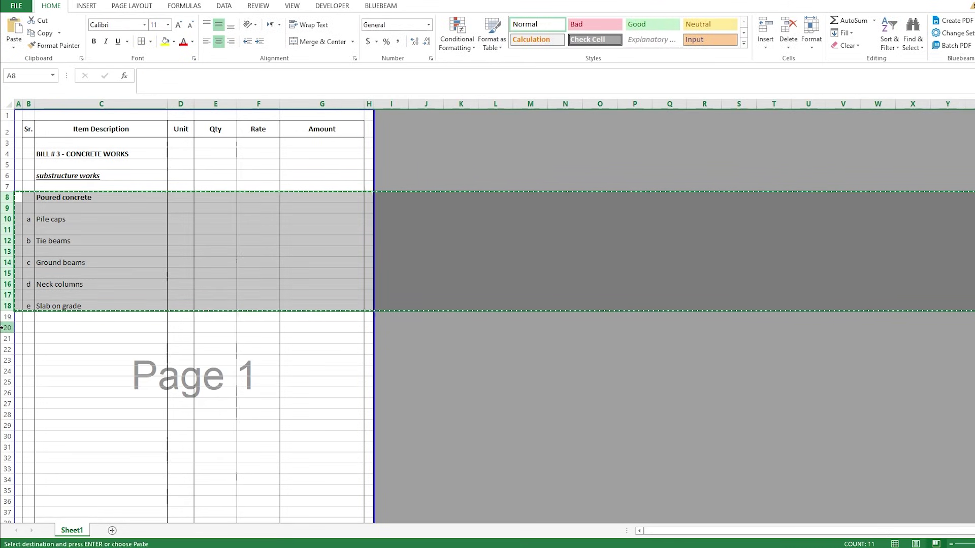
key(Escape)
- Copy rows 8 to 18 with the Poured concrete section, paste them starting at row 20, and select the copied heading in C20
drag(5, 197, 5, 305)
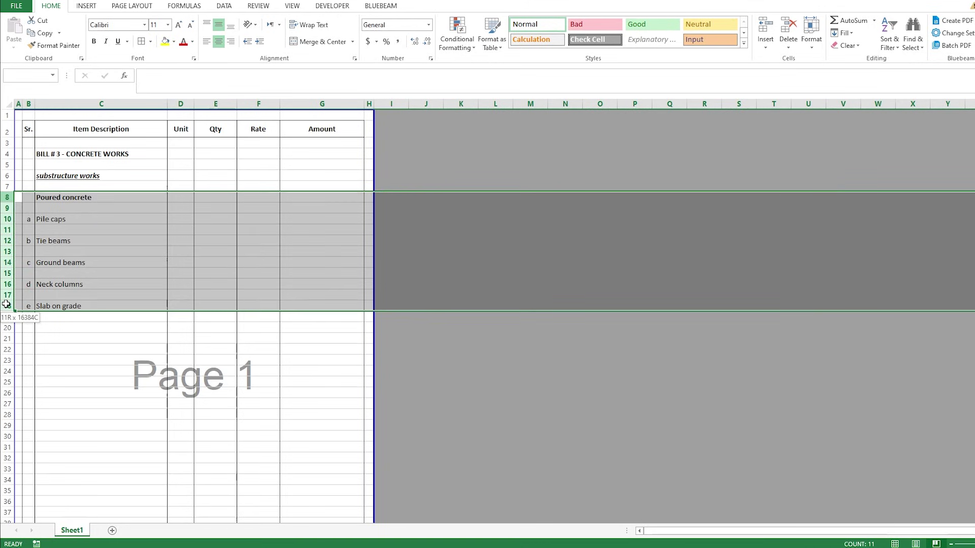
key(ctrl+c)
click(7, 327)
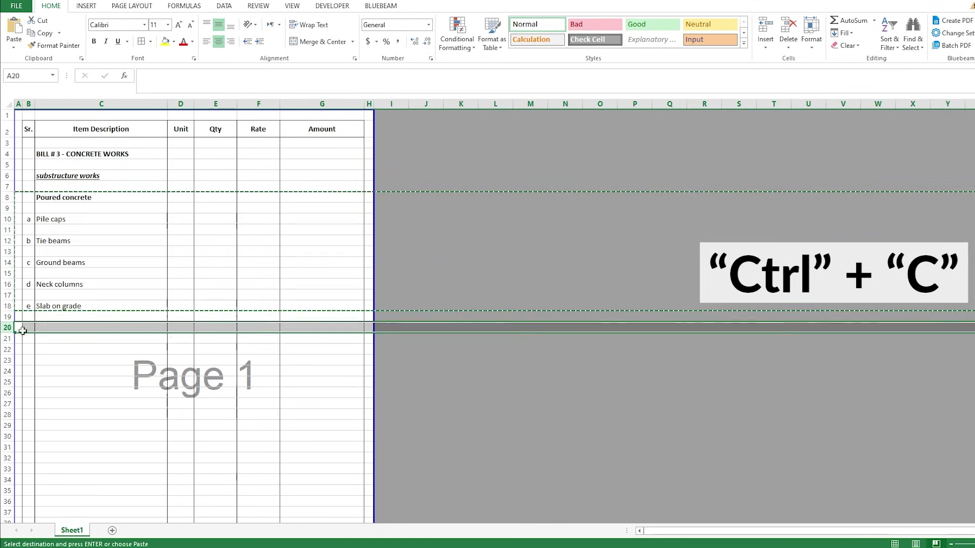
key(Return)
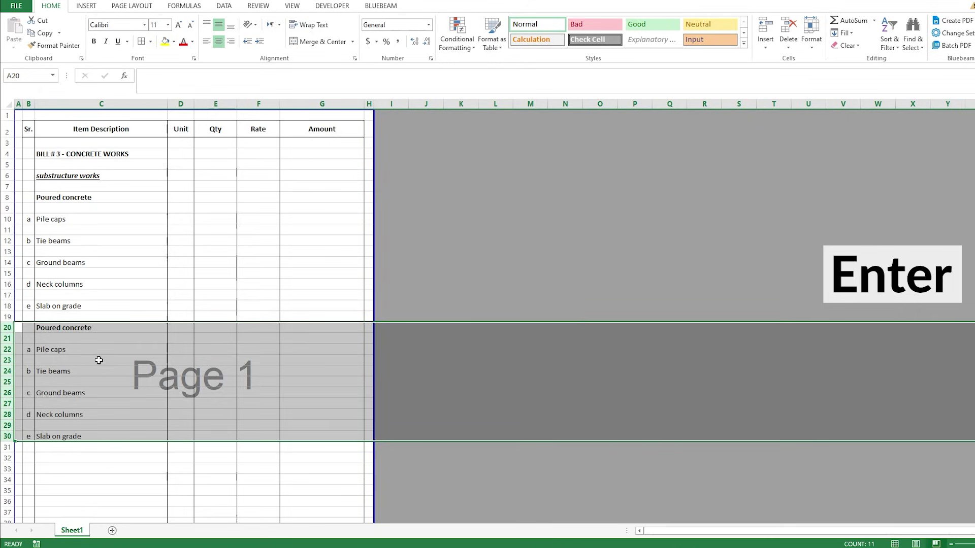
click(87, 327)
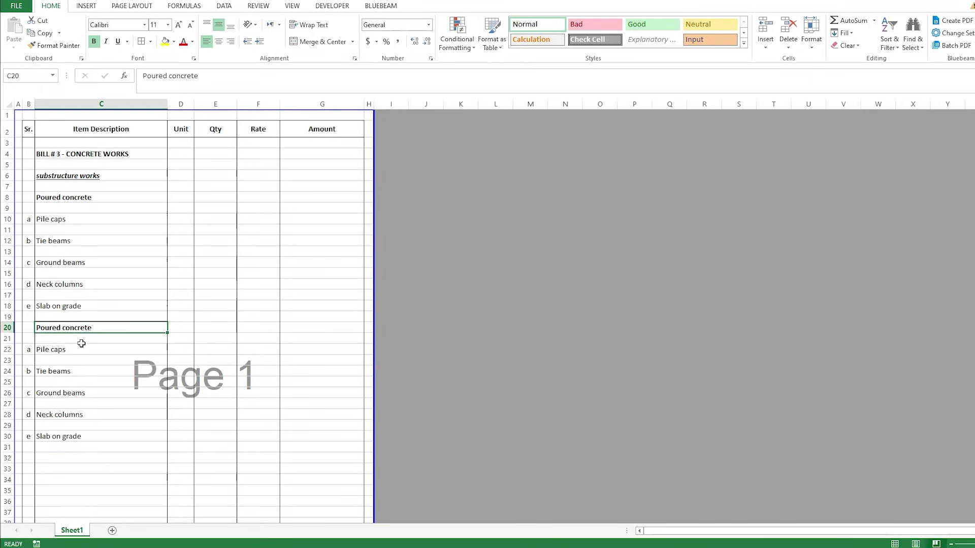
- Replace the heading in C20 with "Steel reinforcement" and paste a copy of rows 20 to 30 starting at row 32
text(Ste)
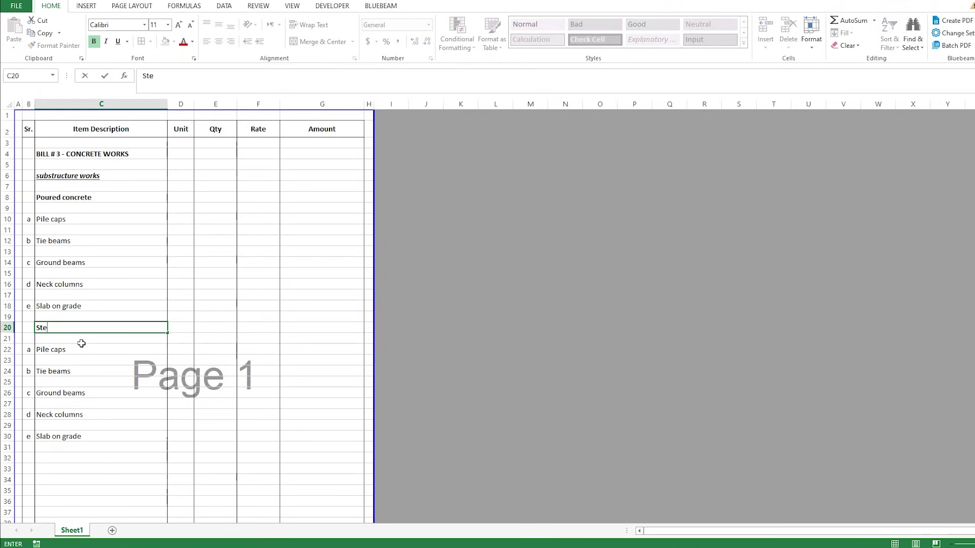
text(el reinforcement)
drag(7, 327, 7, 436)
key(ctrl+c)
scroll(17, 404, down, 2)
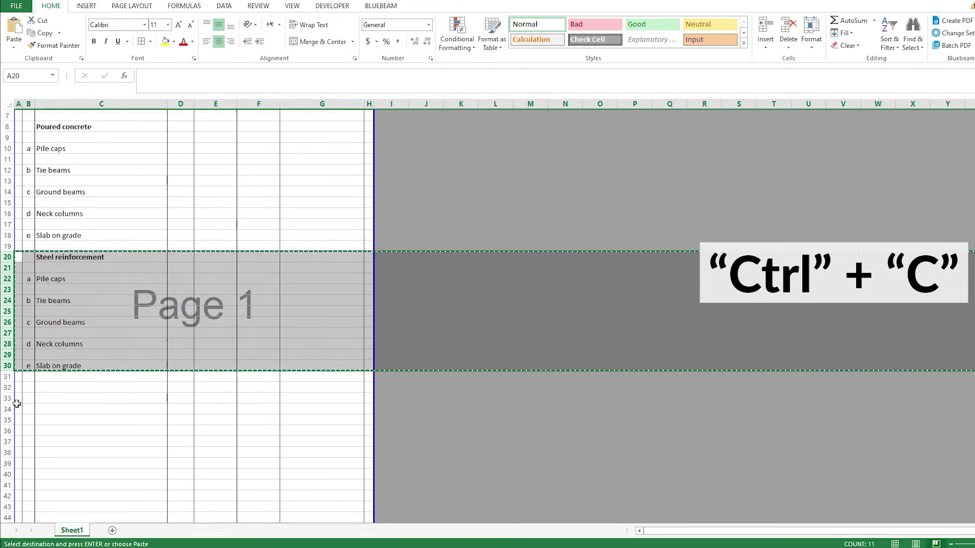
click(8, 388)
key(Return)
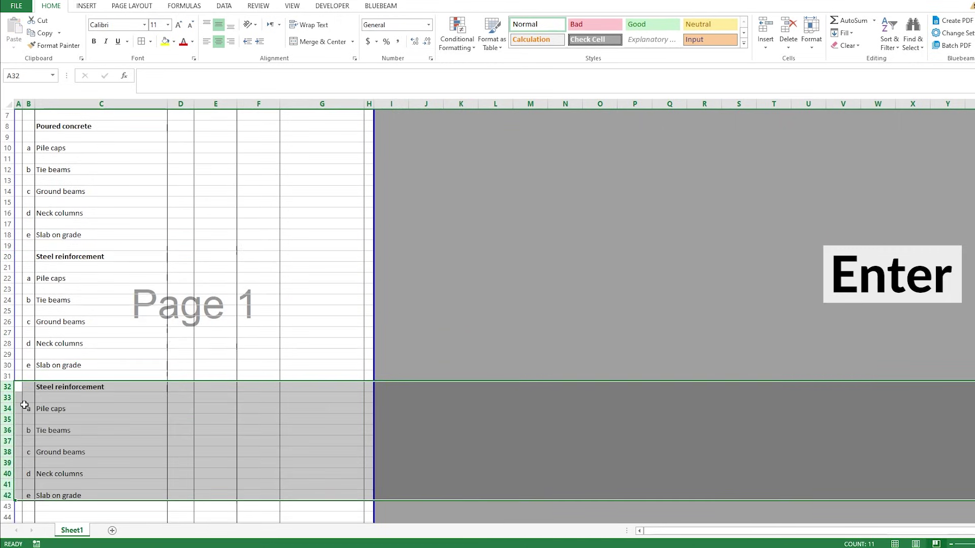
- Replace the copied heading in C32 with "Form work"
click(53, 387)
text(Fo)
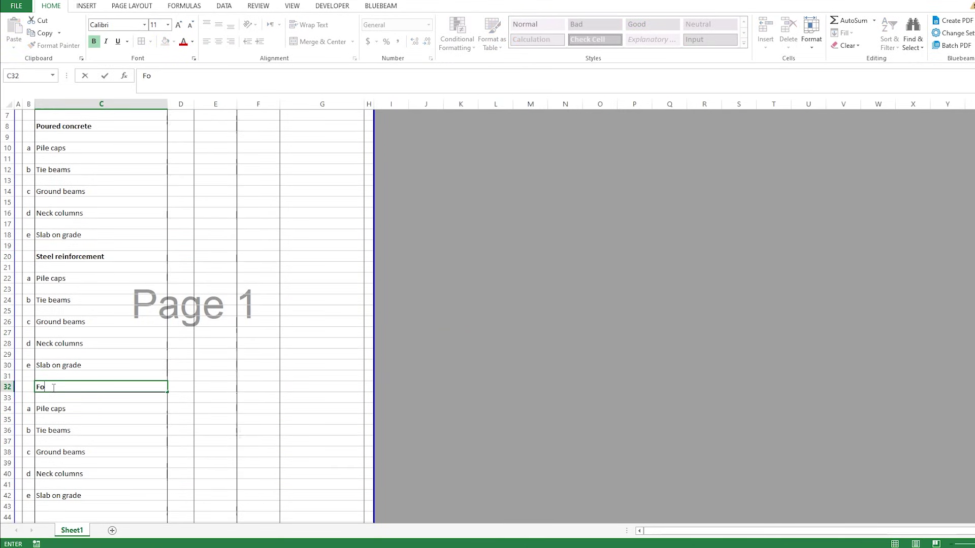
text(rm work)
key(Return)
key(Return)
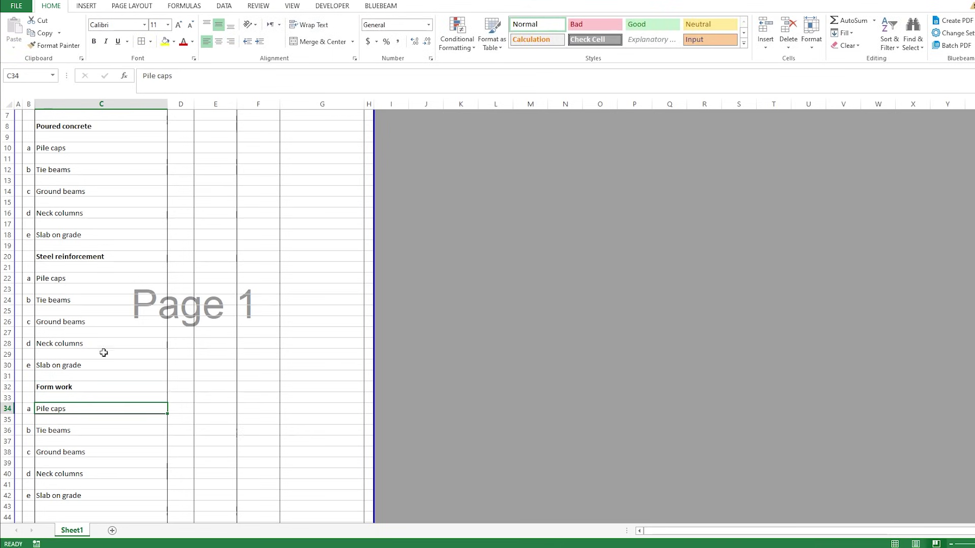
- Reletter the five Steel reinforcement items from Pile caps to Slab on grade as f, g, h, i and j
scroll(103, 348, up, 2)
scroll(61, 213, down, 2)
scroll(66, 168, up, 1)
scroll(56, 228, up, 2)
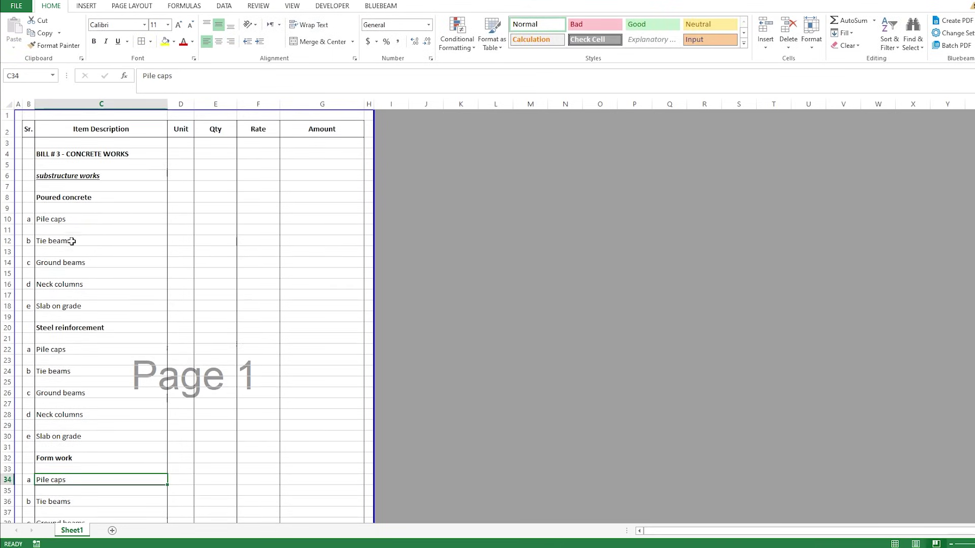
scroll(74, 281, down, 2)
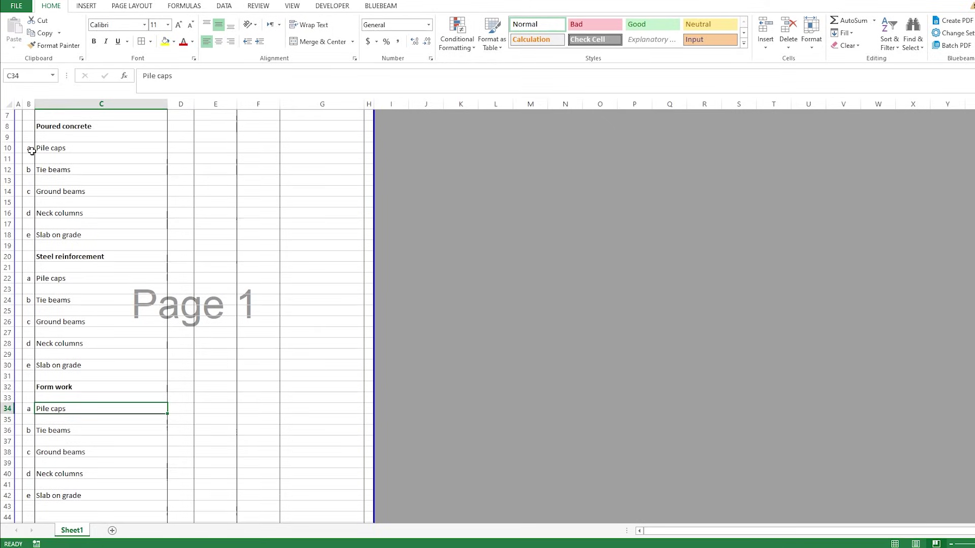
click(31, 278)
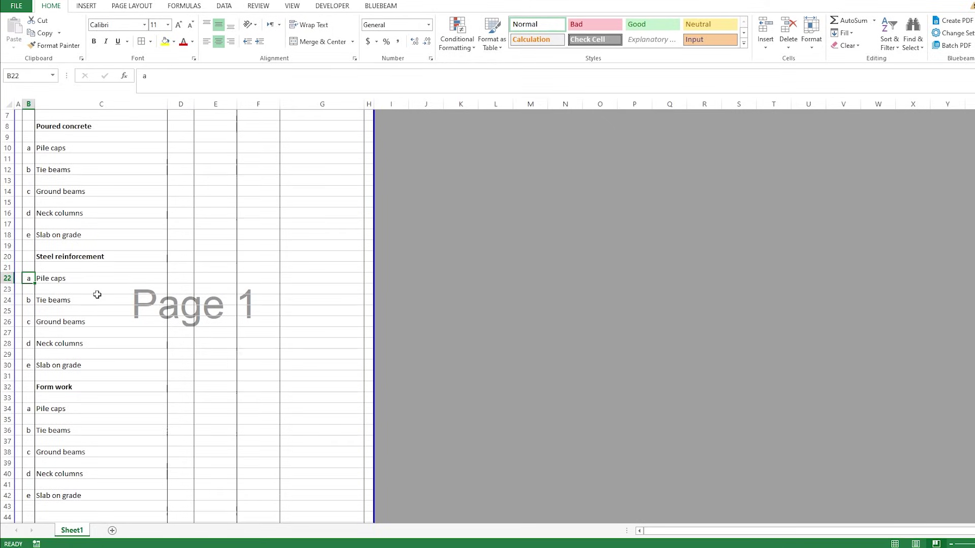
text(f)
key(Down)
key(Down)
text(g)
key(Down)
key(Down)
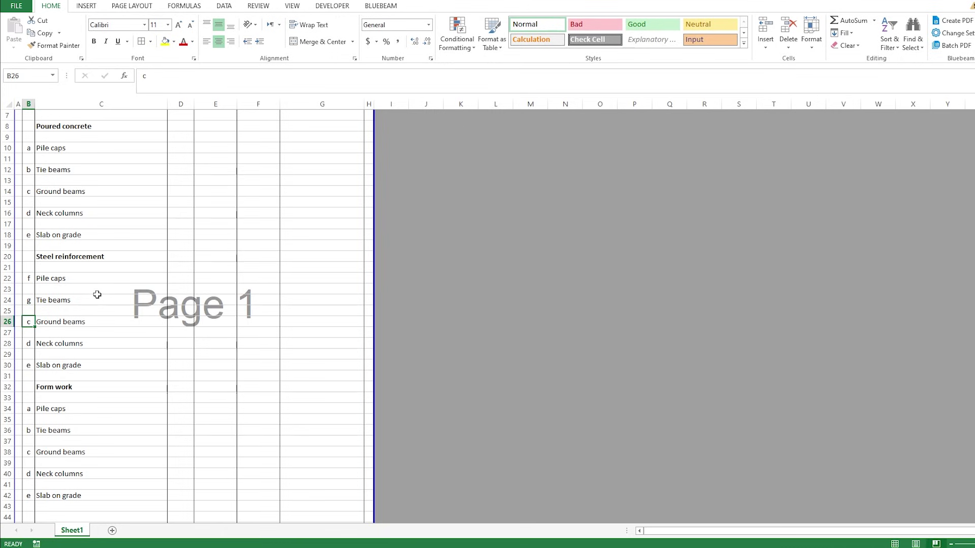
text(h)
key(Down)
key(Down)
text(i)
key(Down)
key(Down)
text(j)
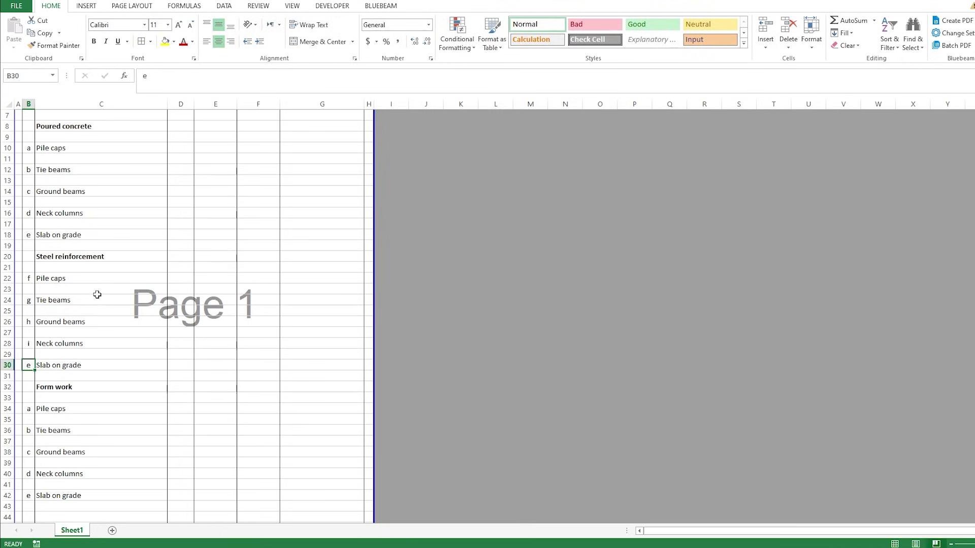
- Reletter the five Form work items from Pile caps to Slab on grade as k, l, m, n and o
key(Down)
key(Down)
key(Down)
key(Down)
text(k)
key(Down)
key(Down)
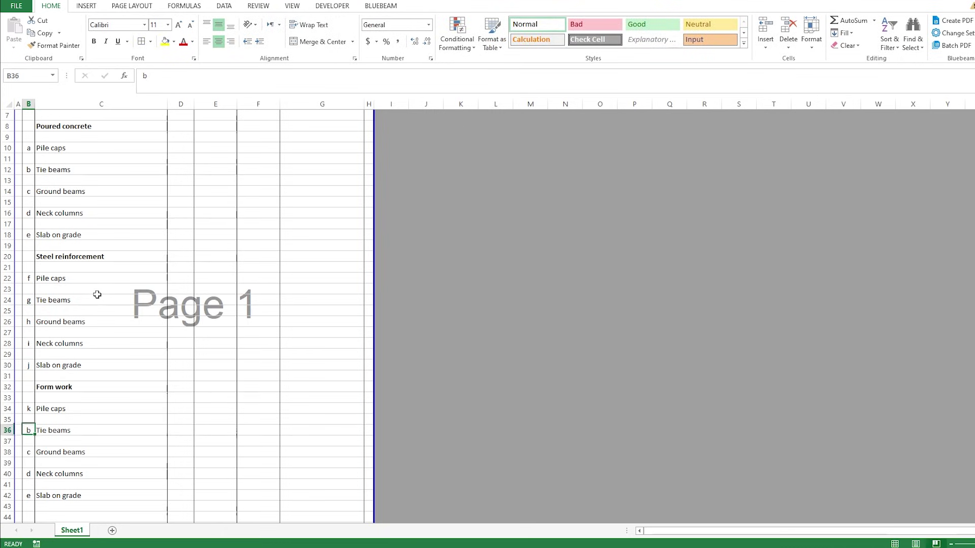
text(l)
key(Down)
key(Down)
text(m)
key(Down)
key(Down)
text(n)
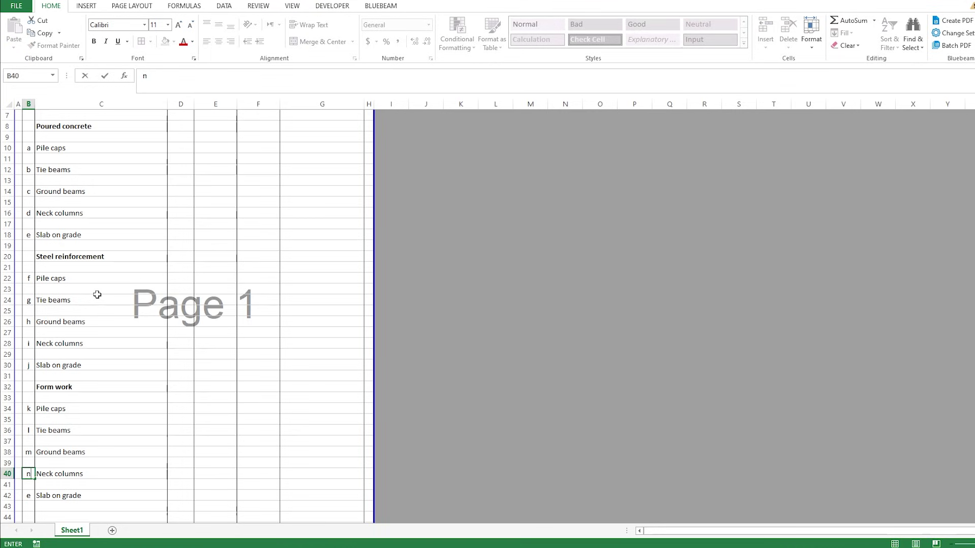
key(Down)
key(Down)
text(o)
click(162, 355)
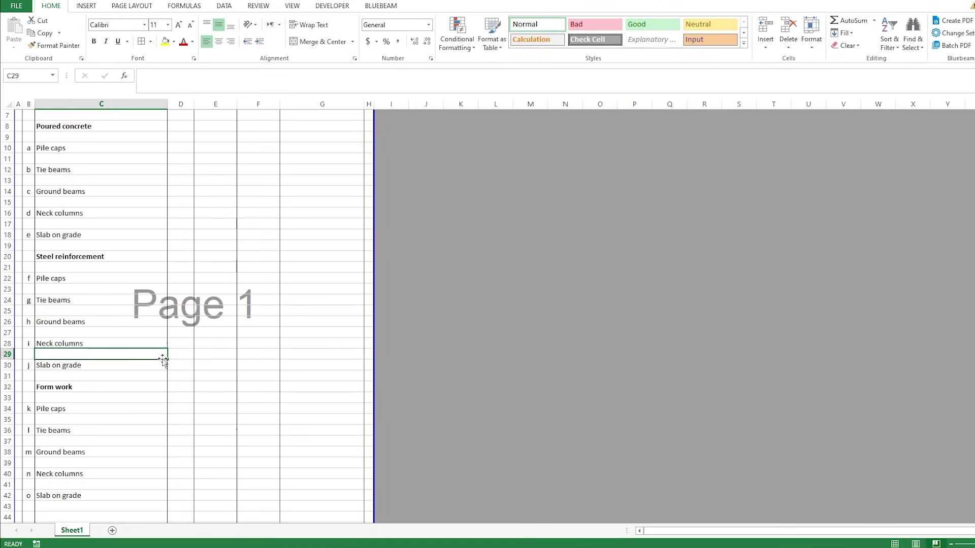
- Delete seven blank rows starting at row 46 to move the Total Page row up to row 49, above the page break
scroll(105, 287, up, 2)
scroll(122, 329, down, 6)
scroll(121, 335, down, 4)
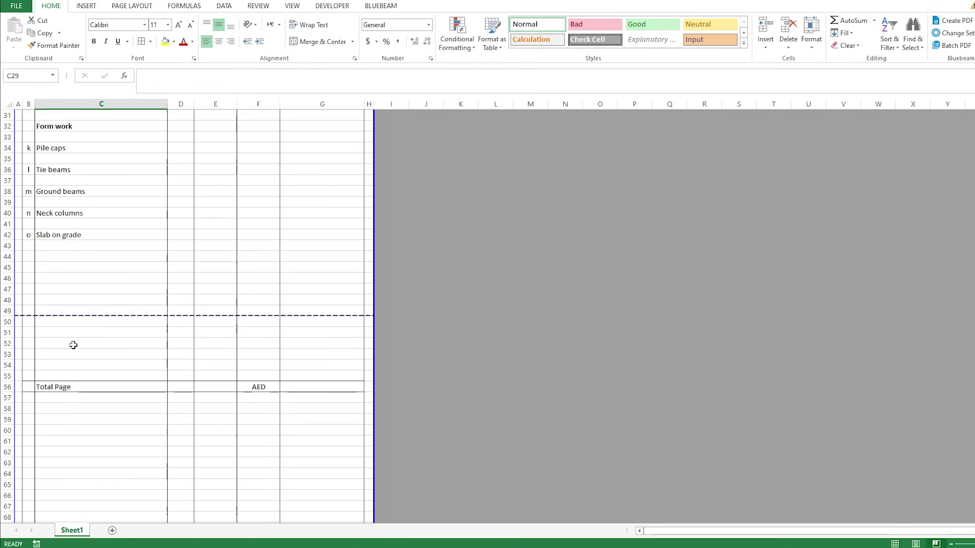
click(8, 278)
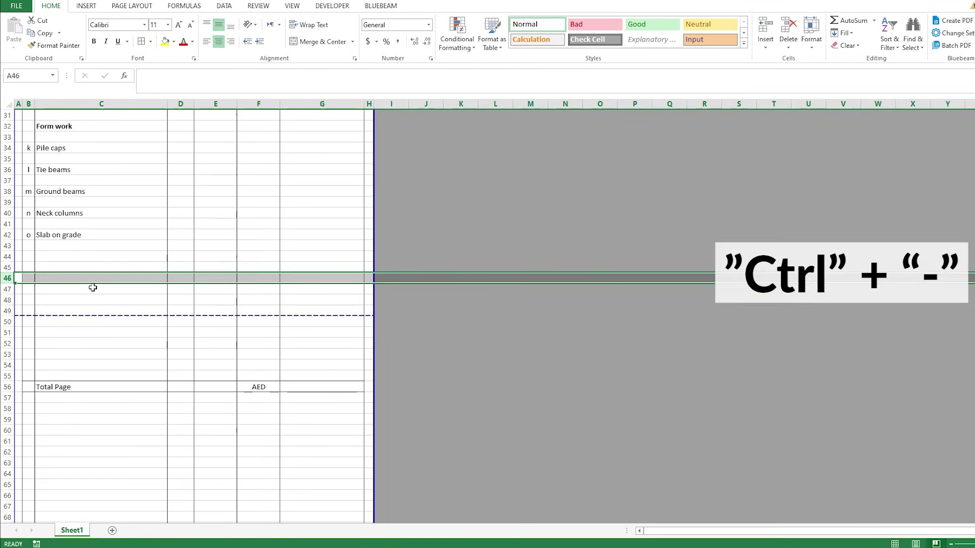
key(ctrl+minus)
key(ctrl+minus)
key(ctrl+minus)
key(ctrl+minus)
key(ctrl+minus)
key(ctrl+minus)
key(ctrl+minus)
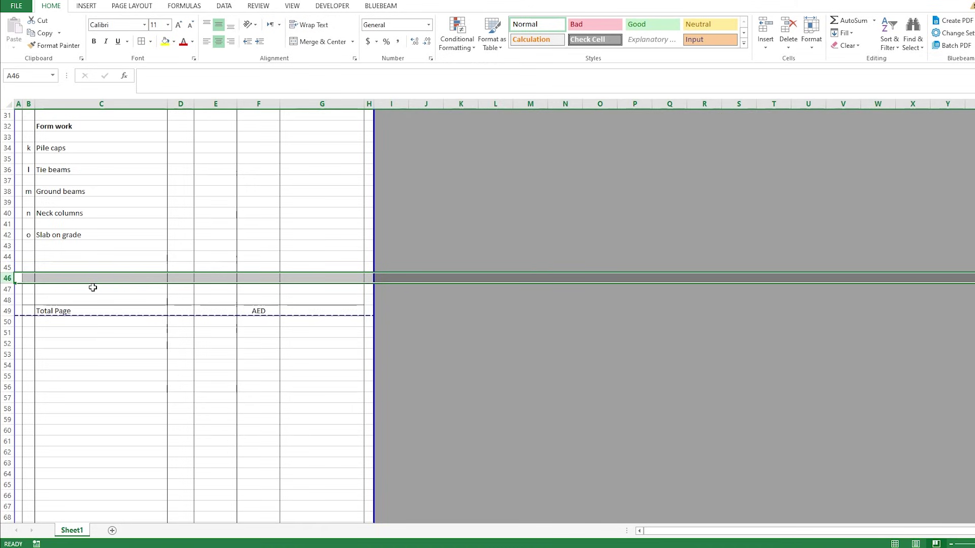
- Check the first page of the bill in the print preview and return to the sheet
scroll(136, 242, up, 10)
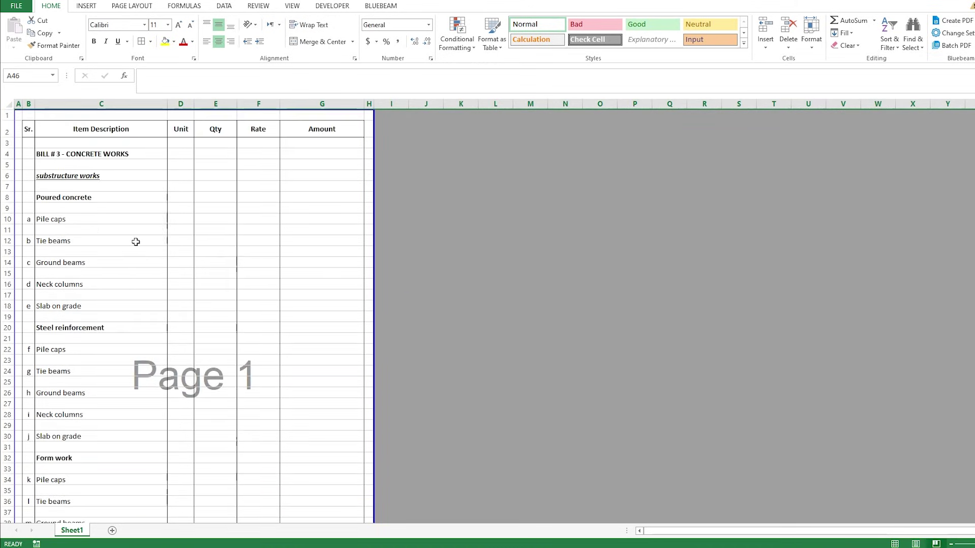
key(ctrl+p)
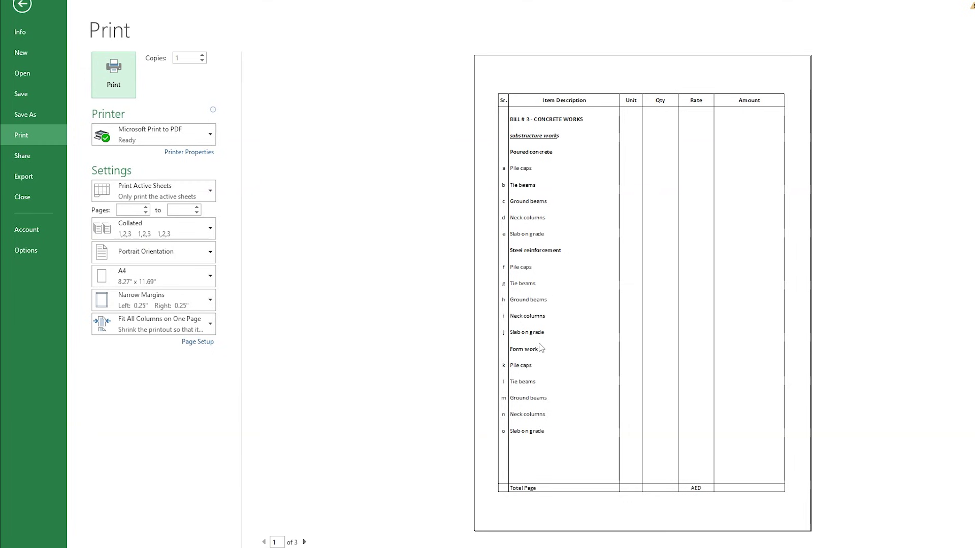
key(Escape)
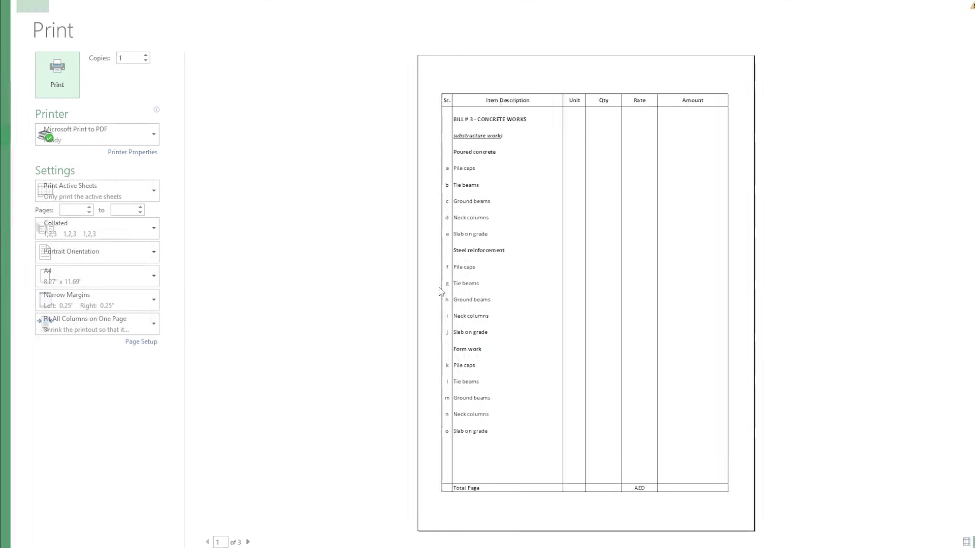
- Enter the unit m3 in D10 for the Poured concrete Pile caps item
click(67, 201)
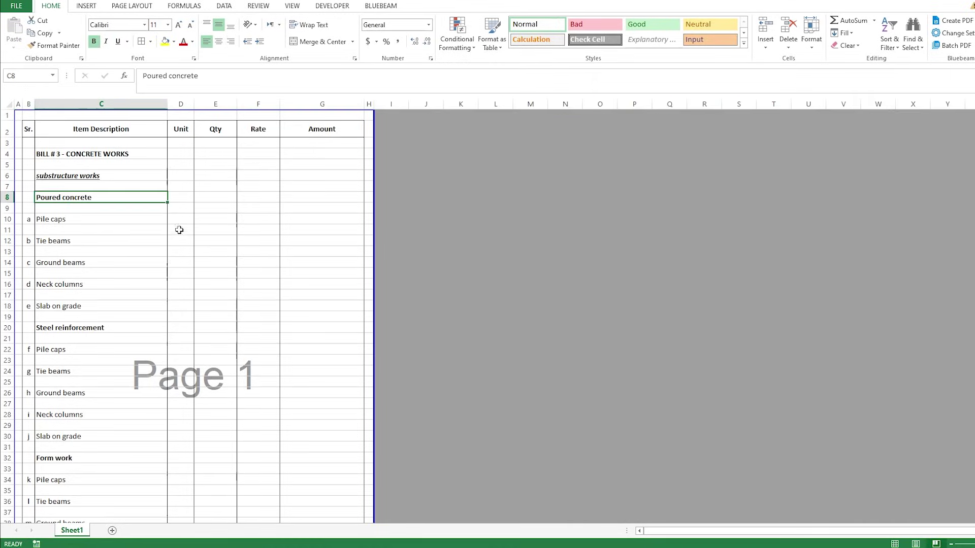
click(178, 222)
text(m)
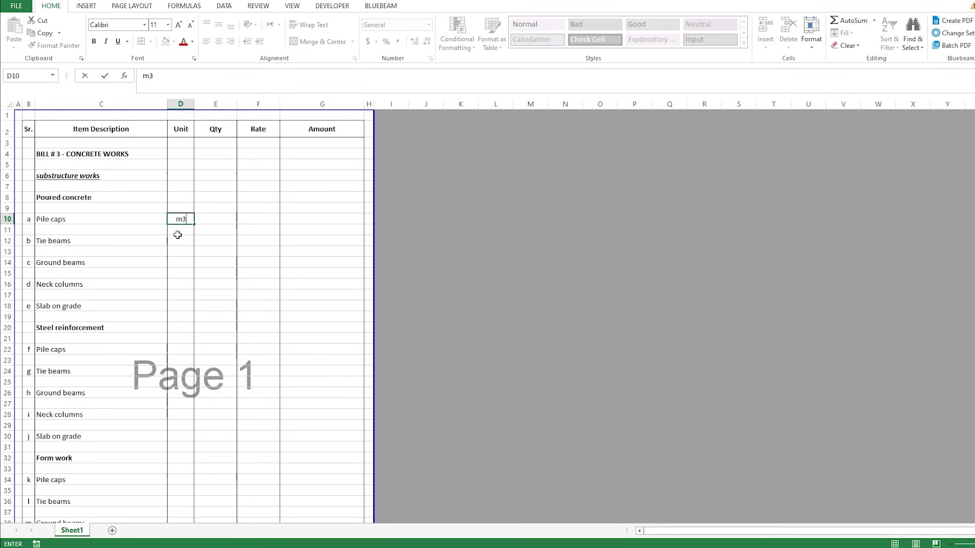
text(3)
key(Tab)
key(Left)
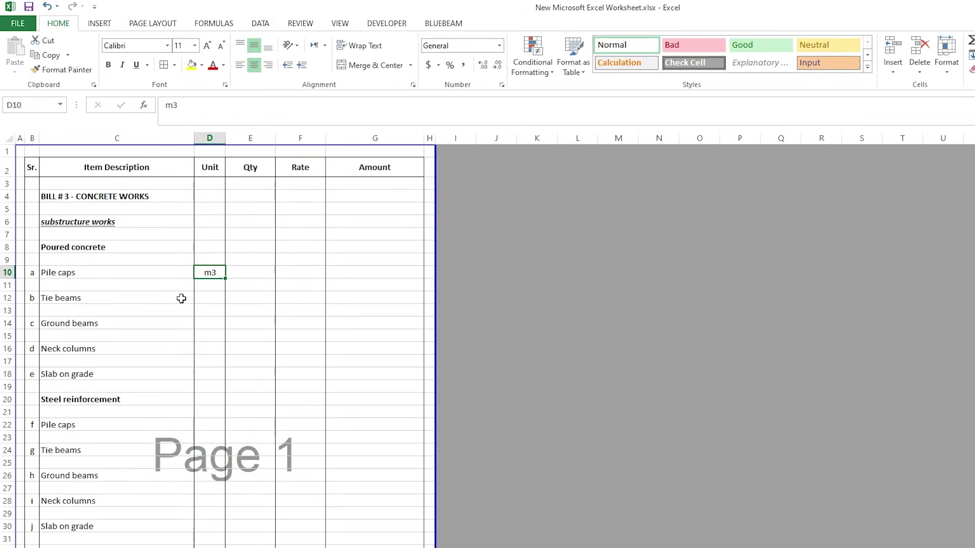
- Format only the 3 of the m3 unit in D10 as superscript
double_click(211, 273)
key(Escape)
click(208, 289)
key(Up)
key(F2)
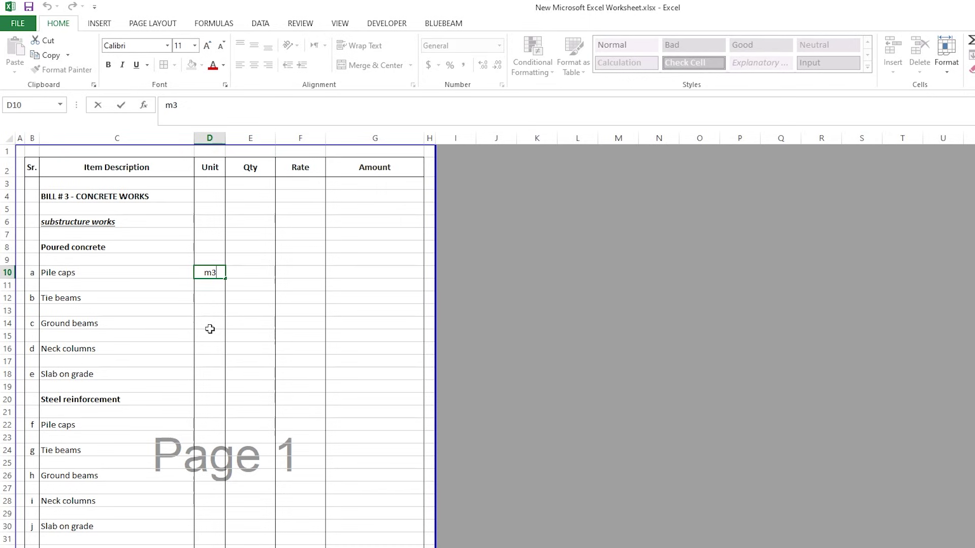
key(shift+Left)
key(ctrl+1)
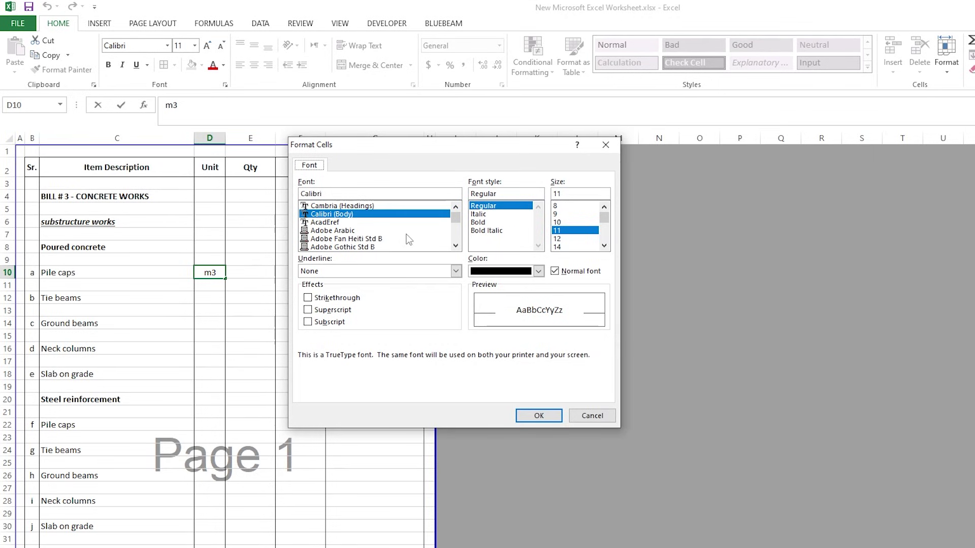
key(Tab)
key(Tab)
key(Tab)
key(Tab)
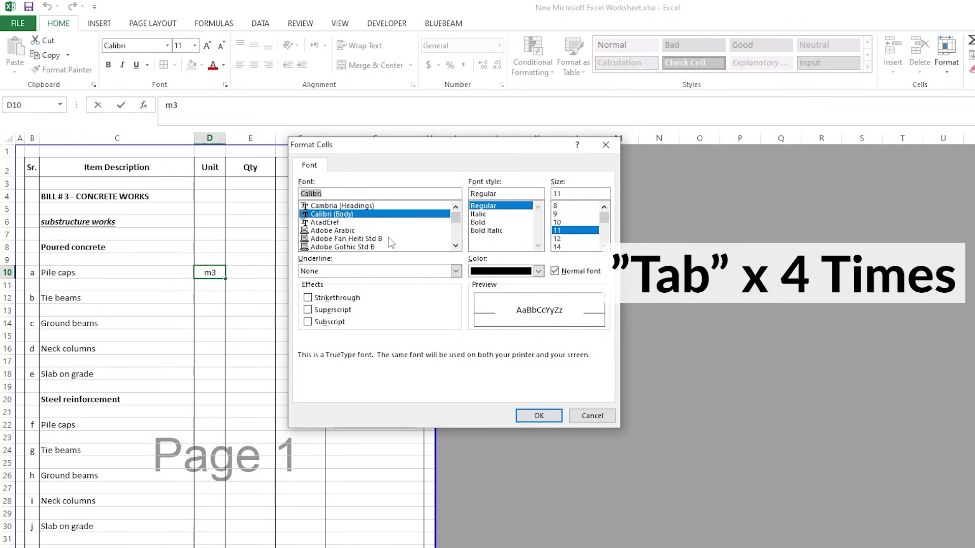
key(Tab)
key(Tab)
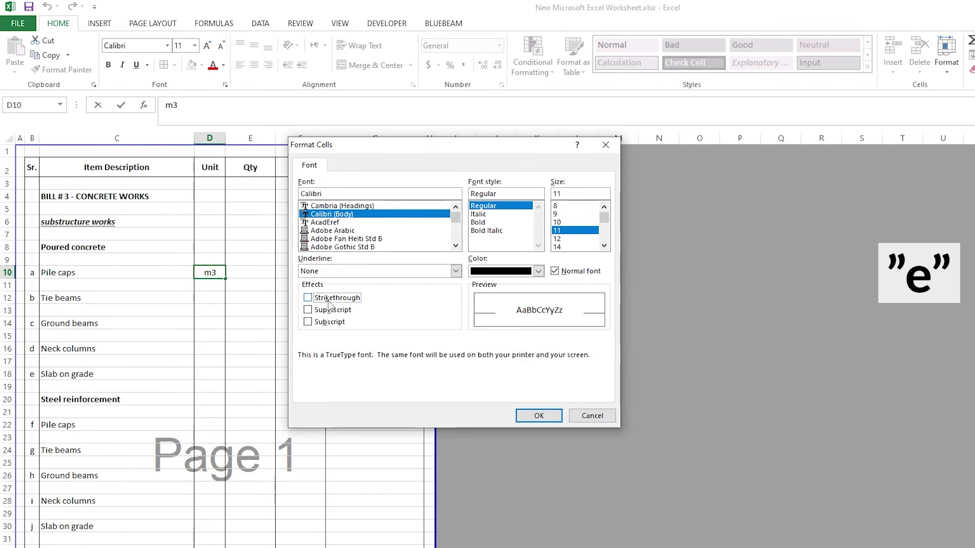
key(e)
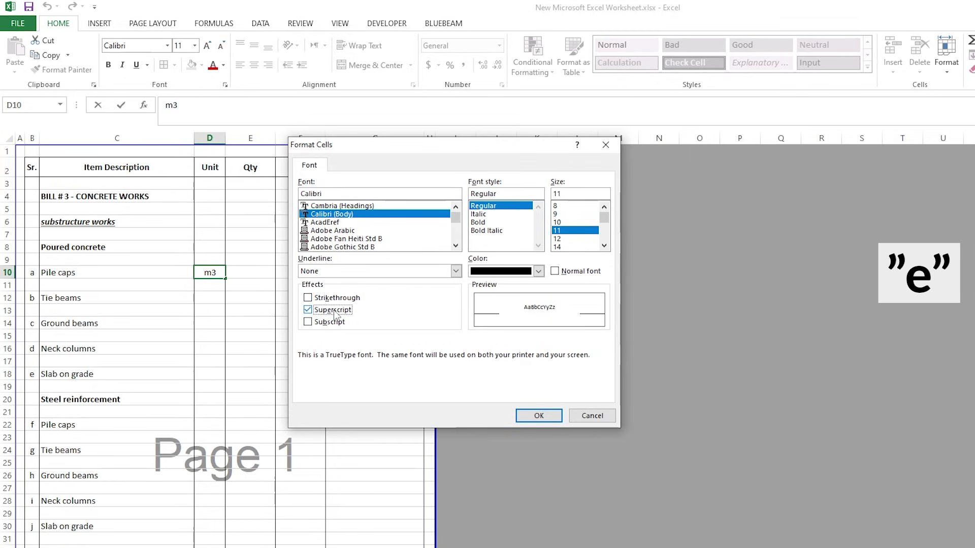
key(Return)
key(Return)
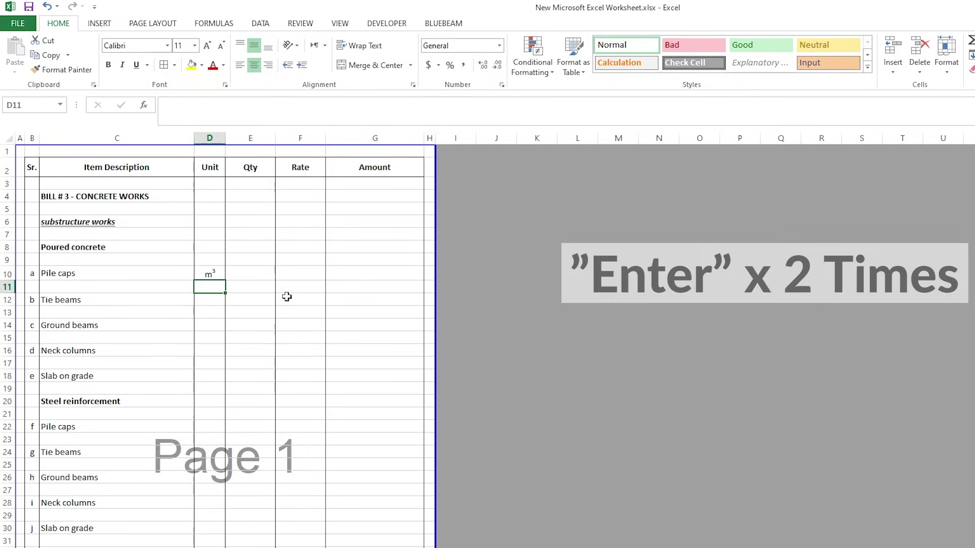
- Copy the m³ unit from D10 into D12, D14, D16 and D18 at once
click(219, 273)
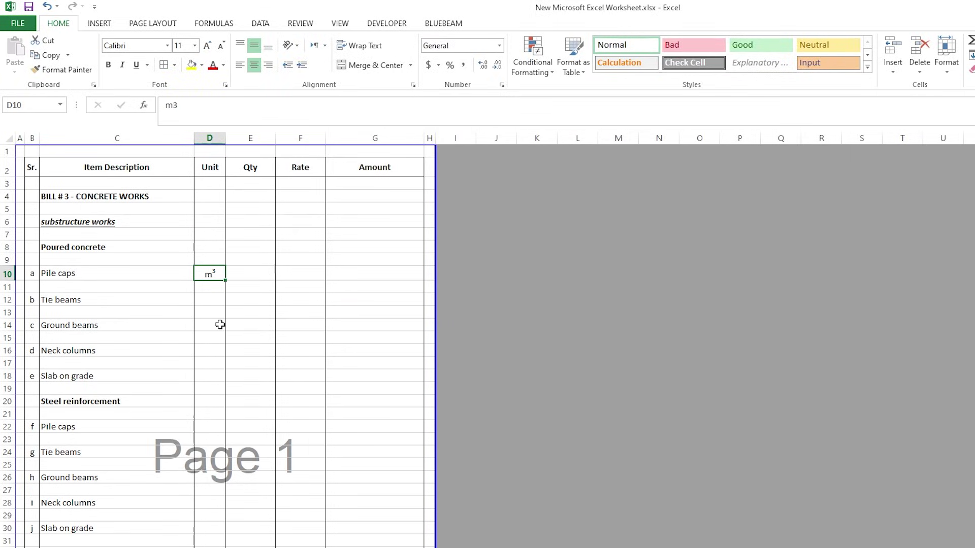
key(ctrl+c)
click(207, 300)
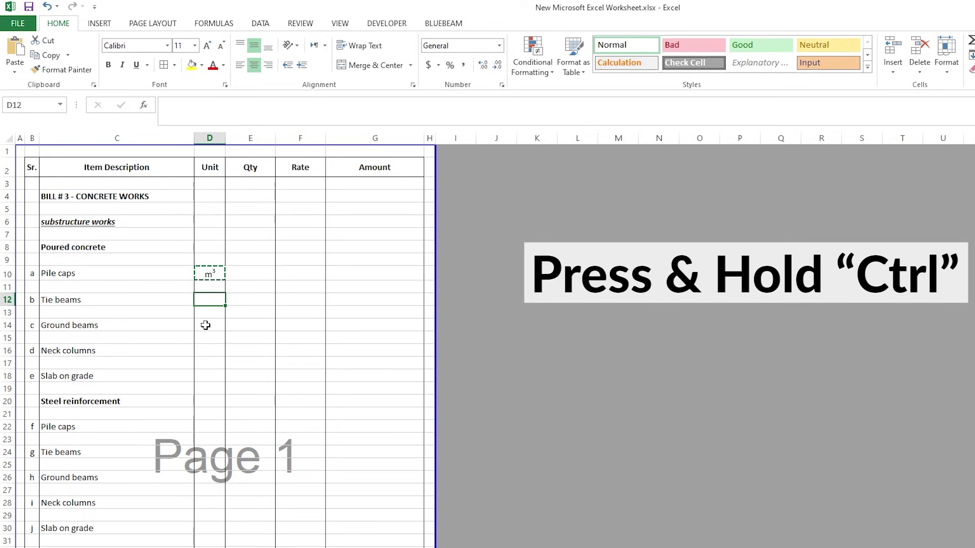
ctrl+click(206, 325)
ctrl+click(209, 350)
ctrl+click(201, 378)
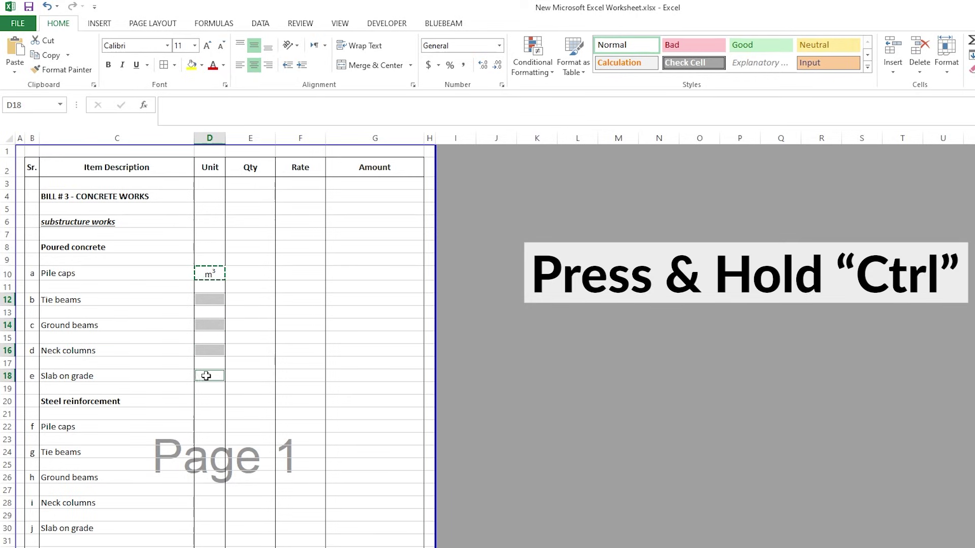
key(Return)
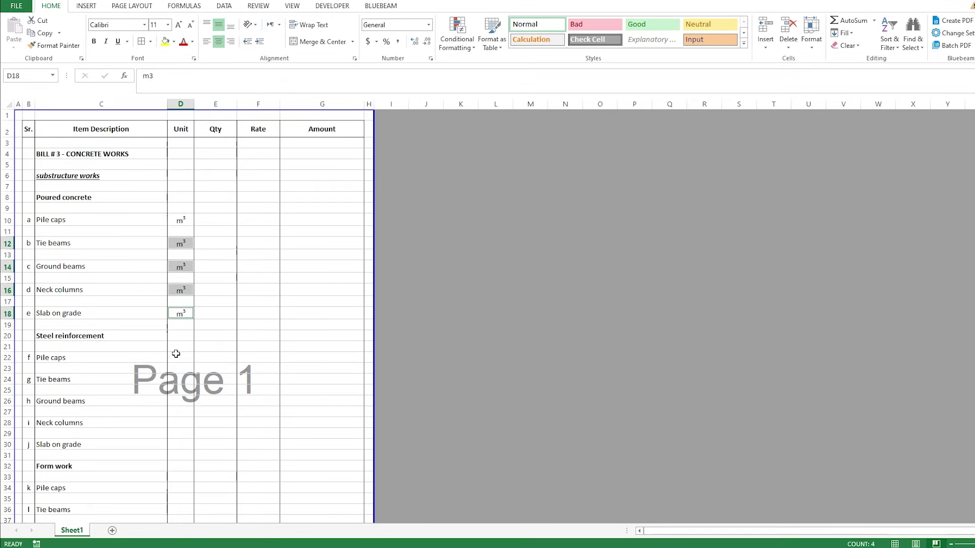
- Enter the unit kg in D22 for the Steel reinforcement Pile caps item
click(178, 356)
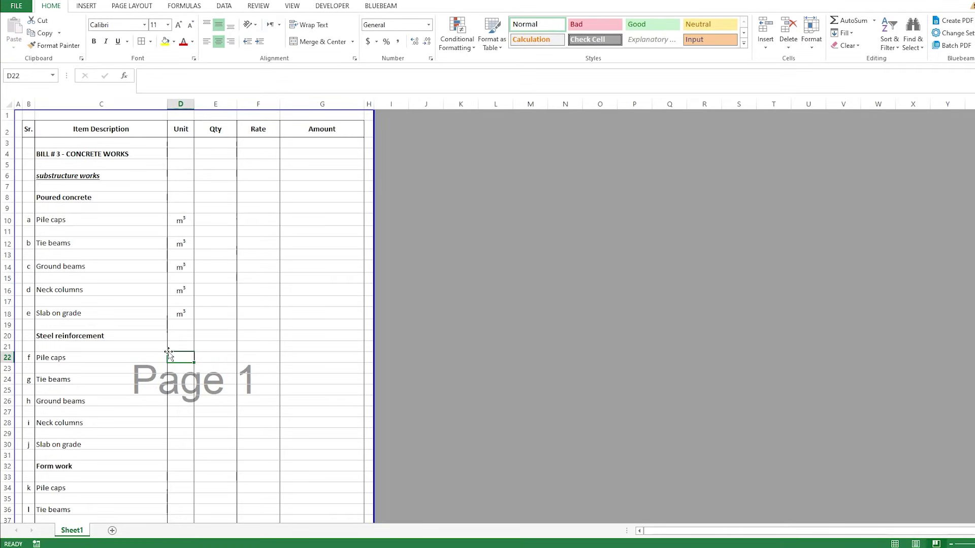
text(kg)
key(Return)
- Copy the kg unit from D22 into D24, D26, D28 and D30 at once
click(179, 357)
key(ctrl+c)
click(179, 379)
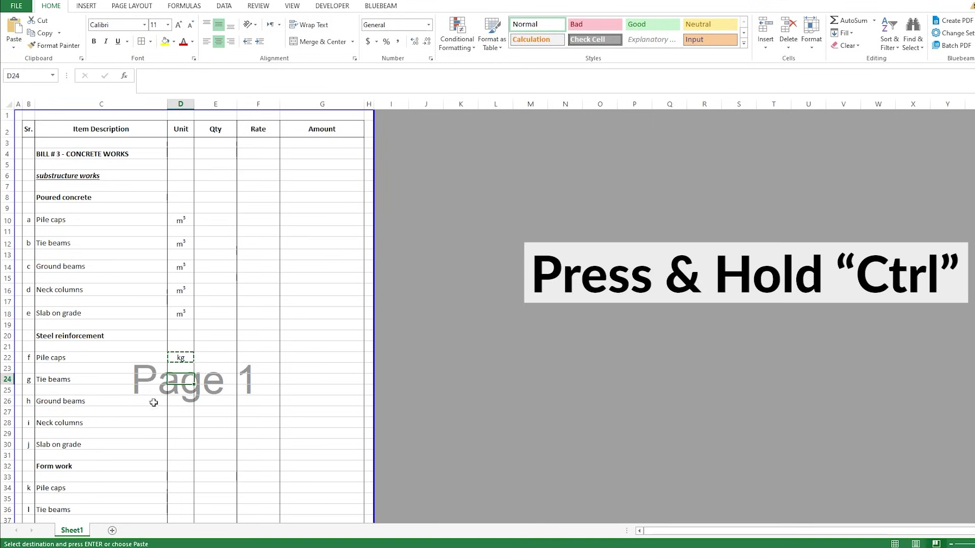
ctrl+click(174, 401)
ctrl+click(175, 423)
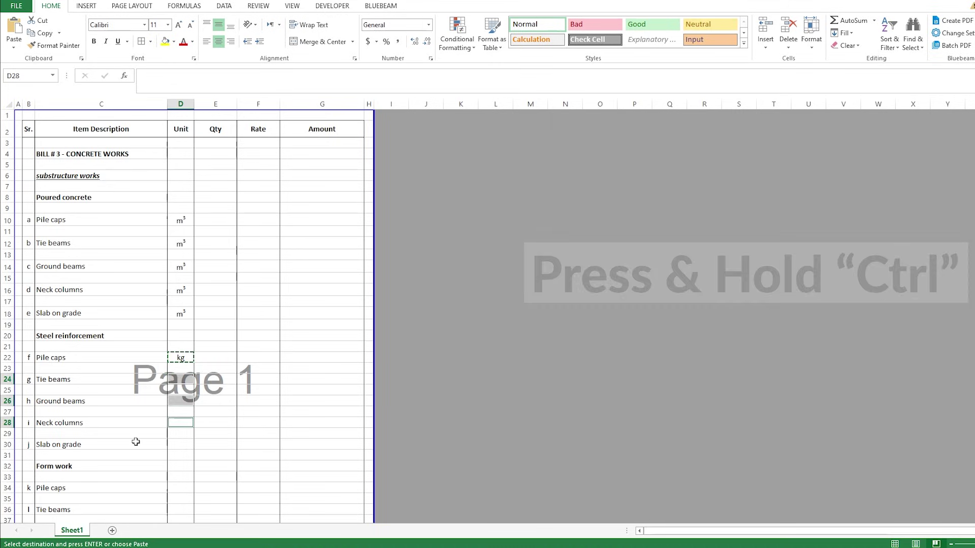
ctrl+click(176, 446)
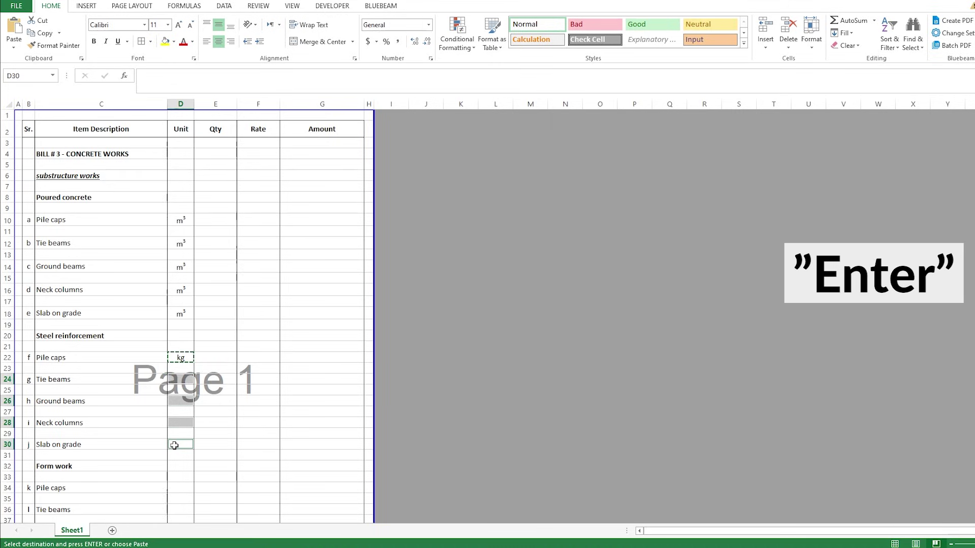
key(Return)
- Enter the unit m2 in D34 for the Form work Pile caps item
scroll(186, 404, down, 4)
click(179, 350)
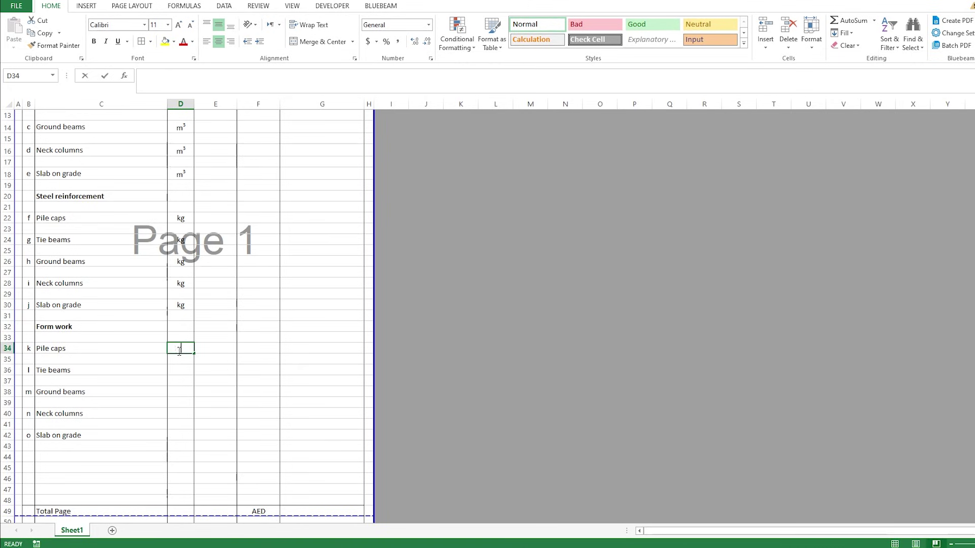
text(m²)
key(Tab)
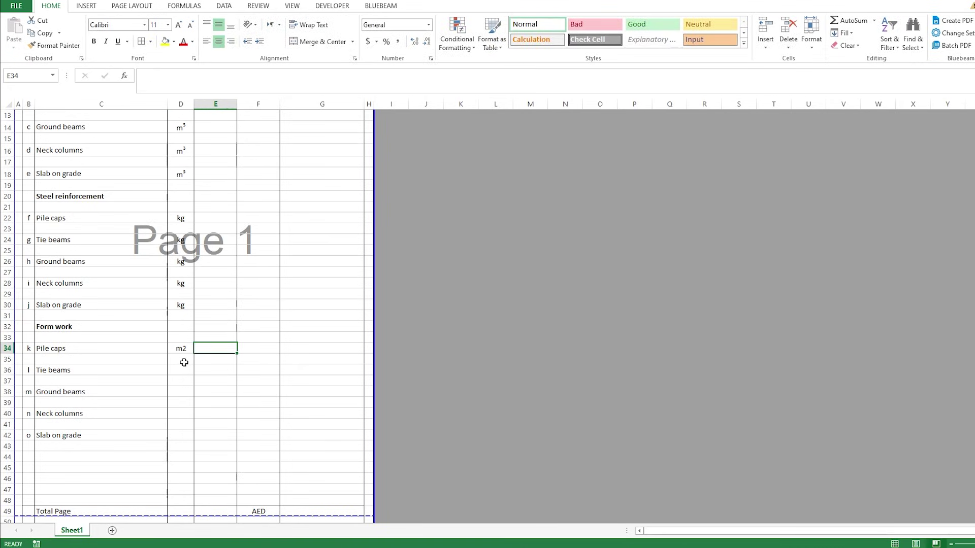
- Format only the 2 of the m2 unit in D34 as superscript
key(Left)
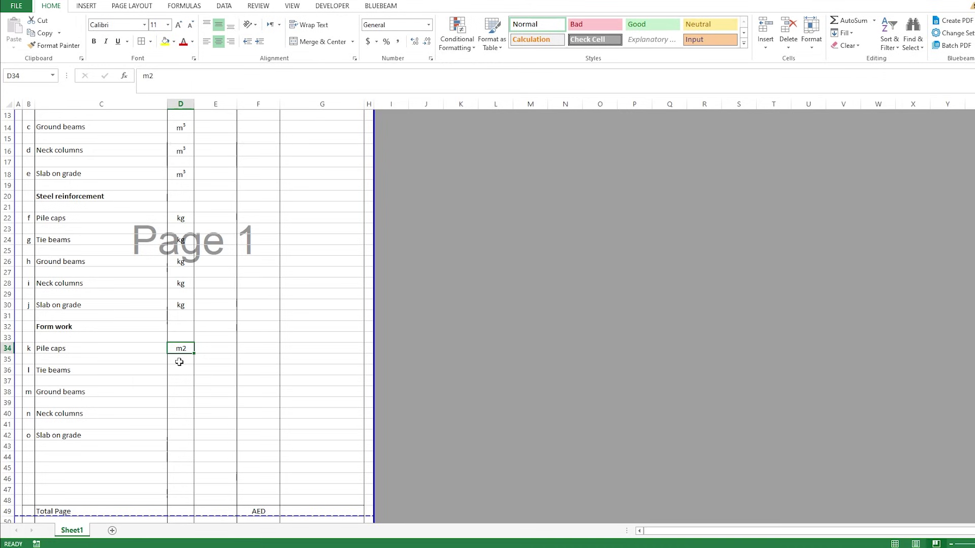
key(F2)
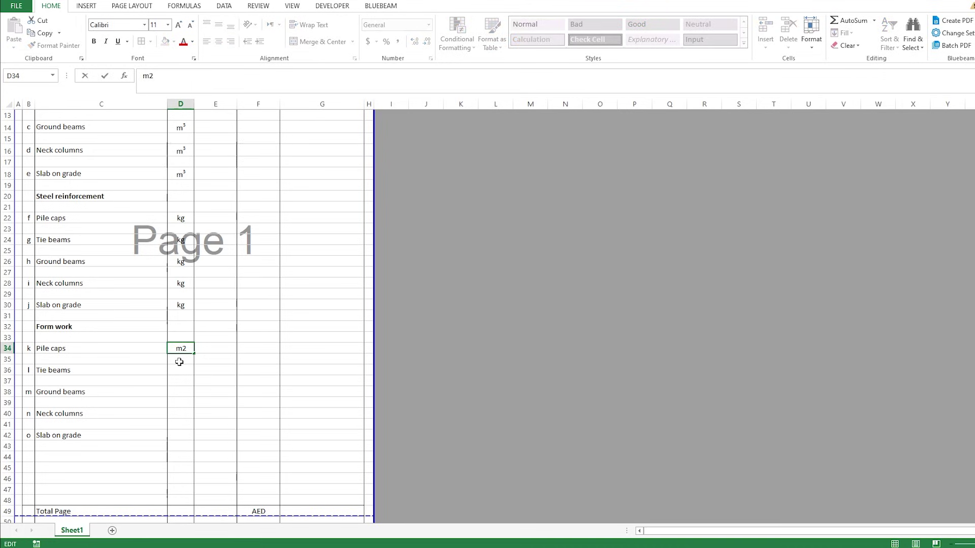
key(shift+Left)
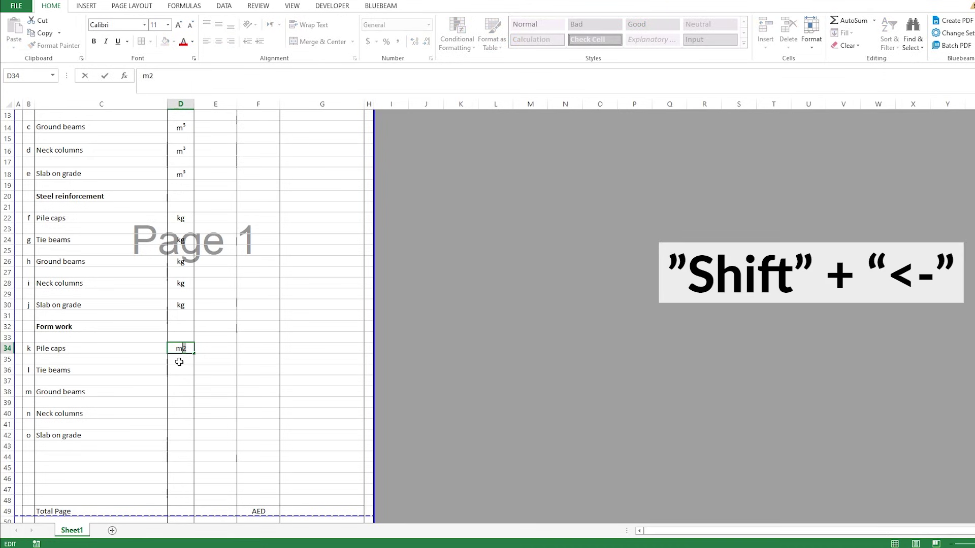
key(ctrl+1)
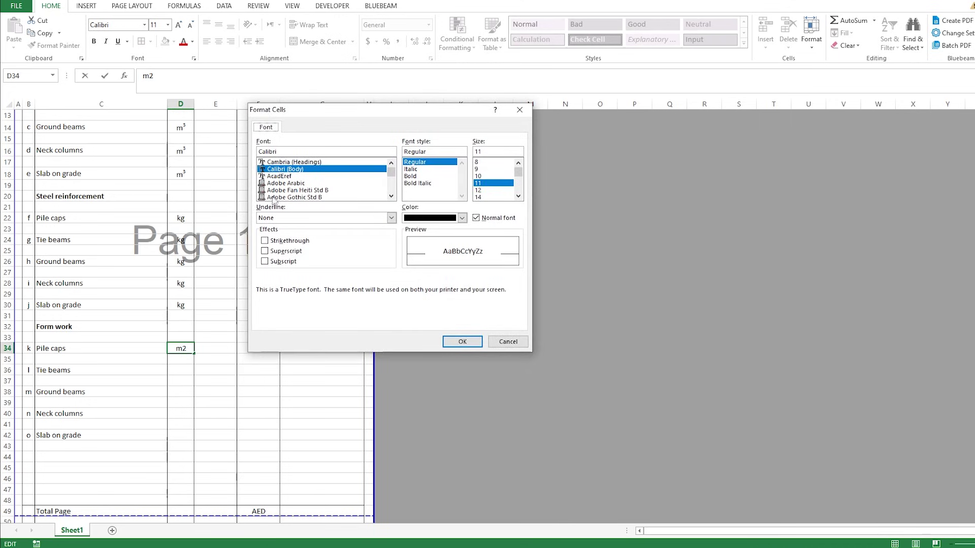
key(Tab)
key(Tab)
key(Tab)
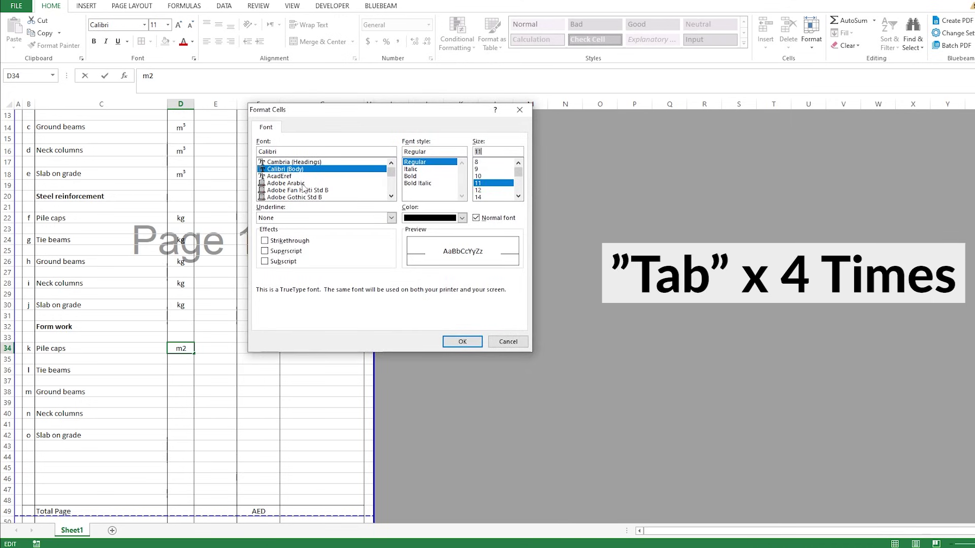
key(Tab)
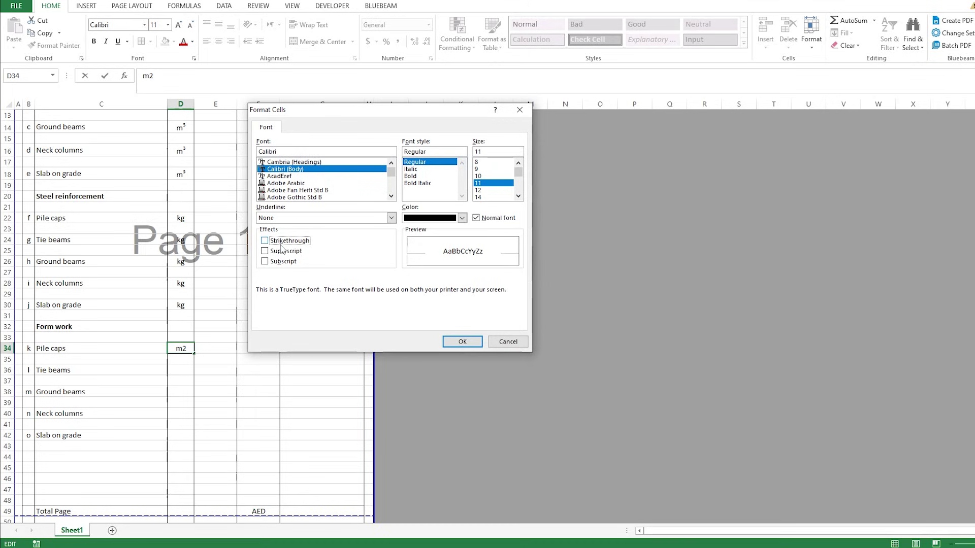
key(e)
key(Return)
key(Return)
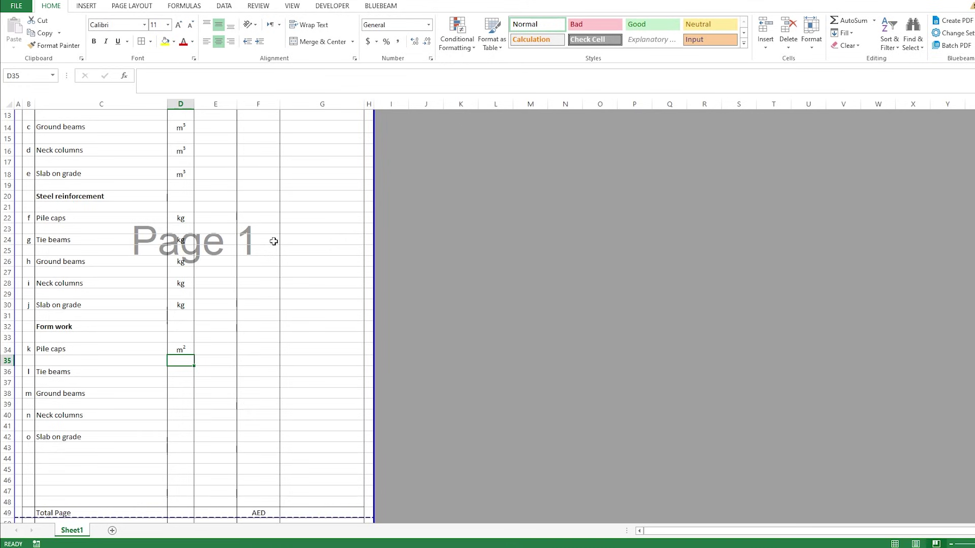
- Copy the m² unit from D34 into D36, D38, D40 and D42 at once
key(Up)
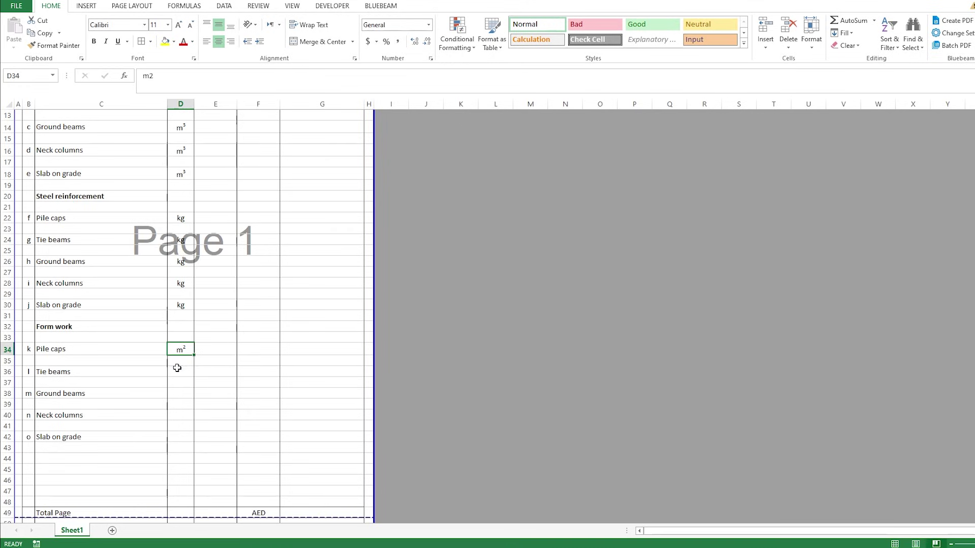
key(ctrl+c)
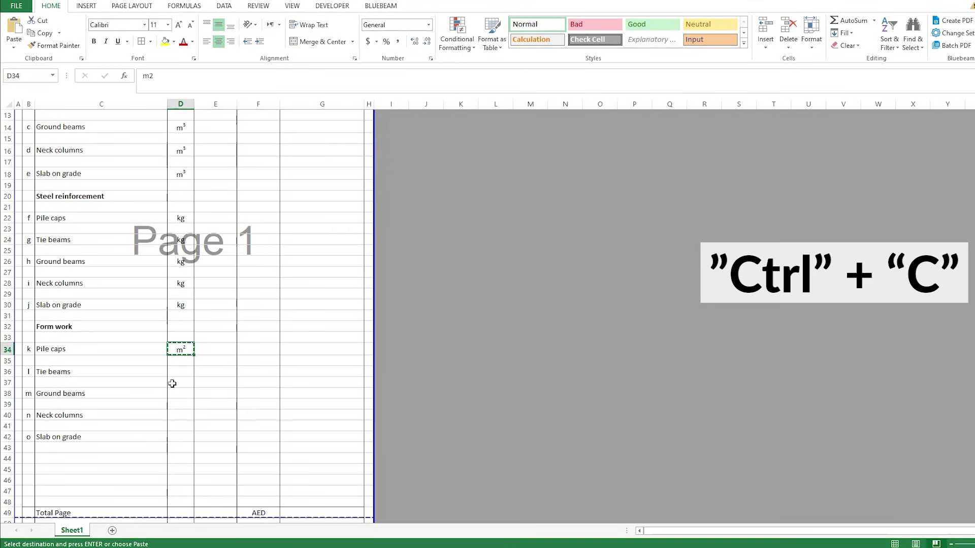
click(179, 370)
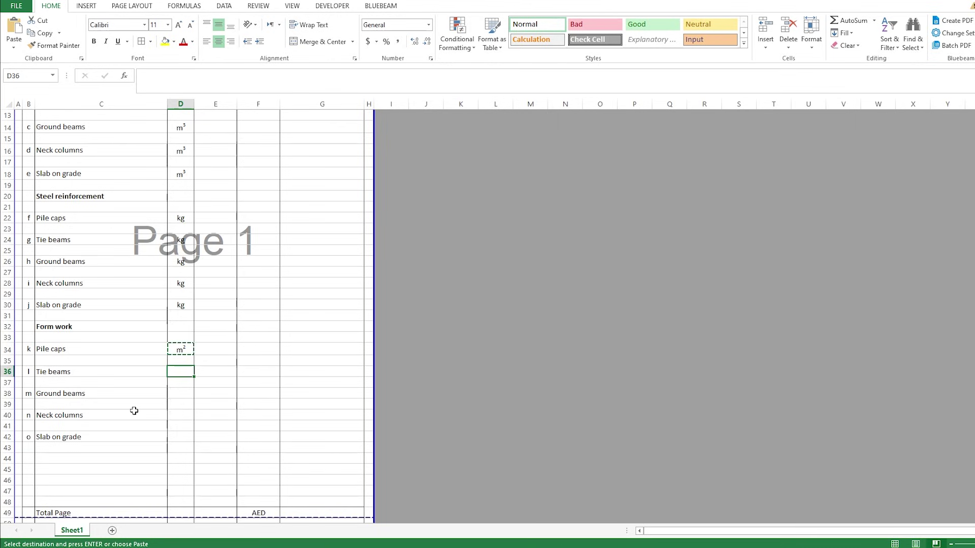
ctrl+click(174, 395)
ctrl+click(177, 416)
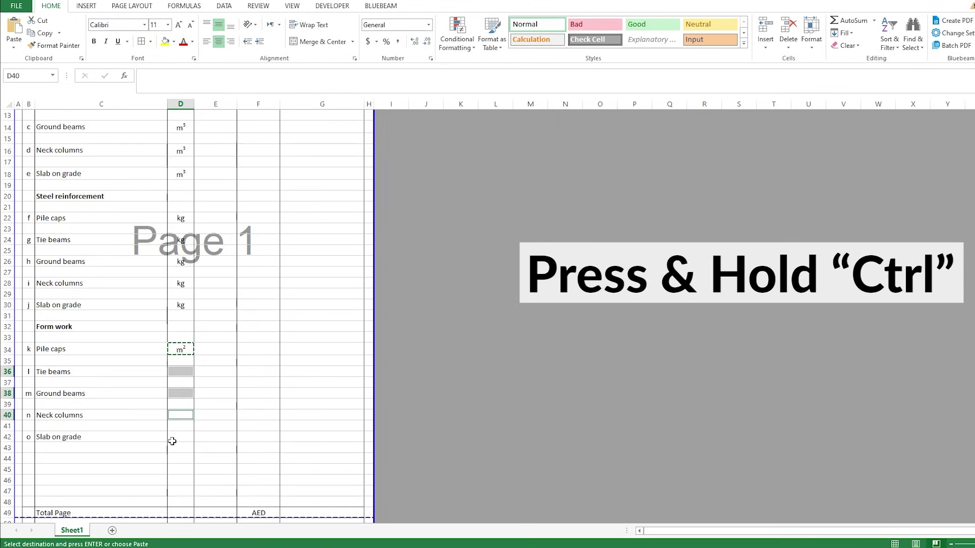
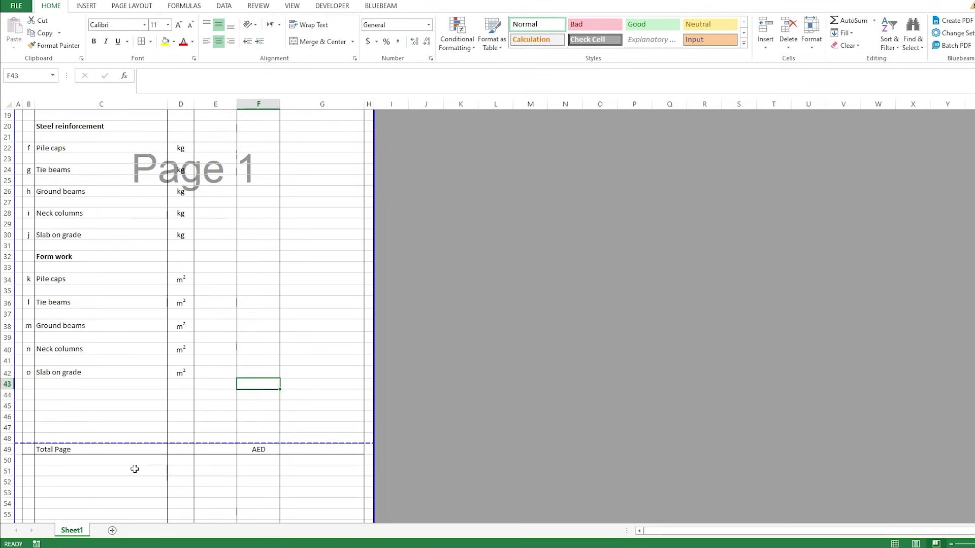
- Delete the blank row 45 above the Total Page row and check the first page in the print preview
click(7, 449)
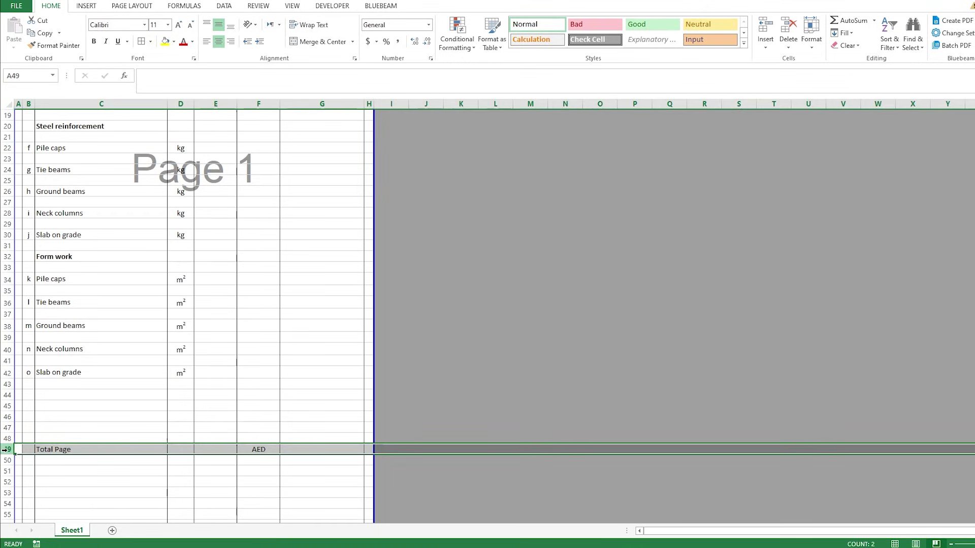
click(77, 413)
click(12, 407)
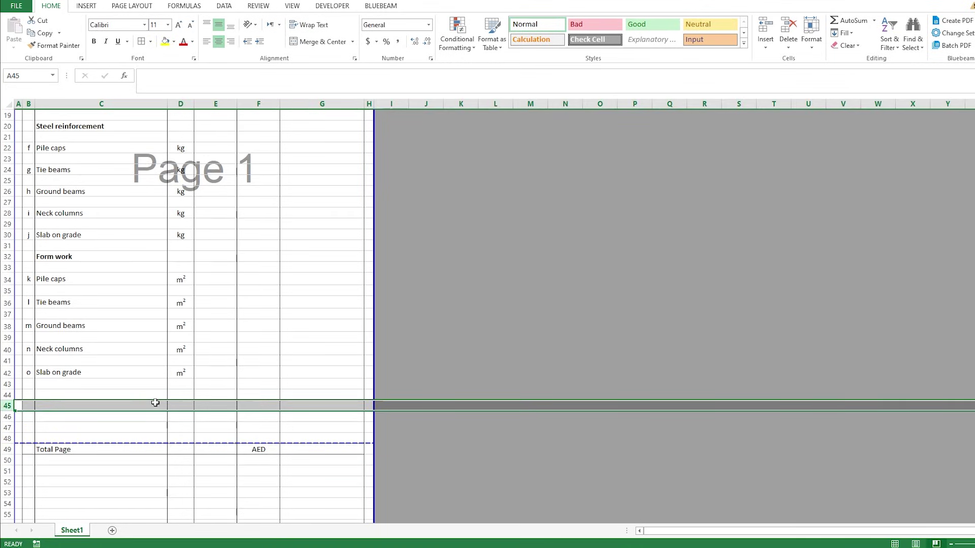
key(ctrl+minus)
click(253, 335)
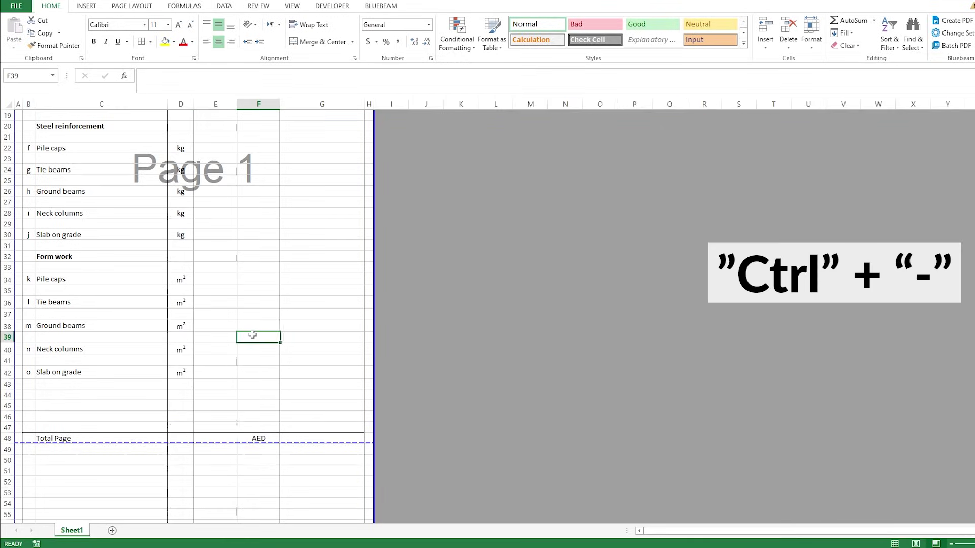
key(ctrl+p)
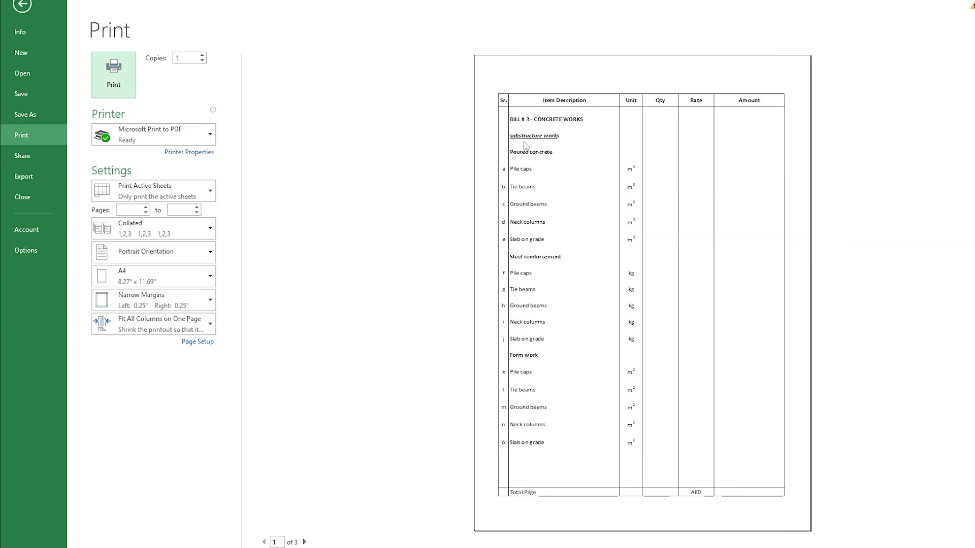
key(Escape)
- Capitalise the first letter of the heading in C6 so it reads Substructure works
scroll(130, 220, up, 6)
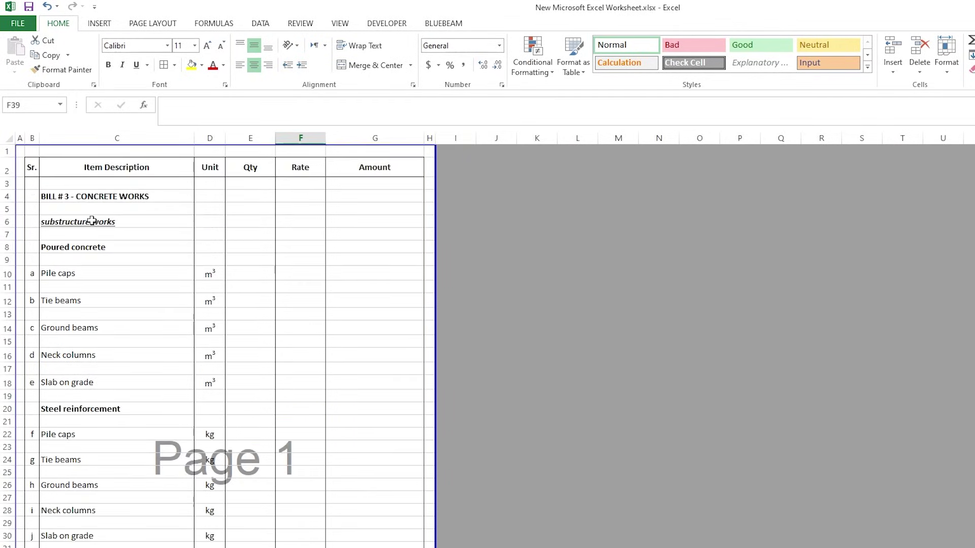
click(49, 222)
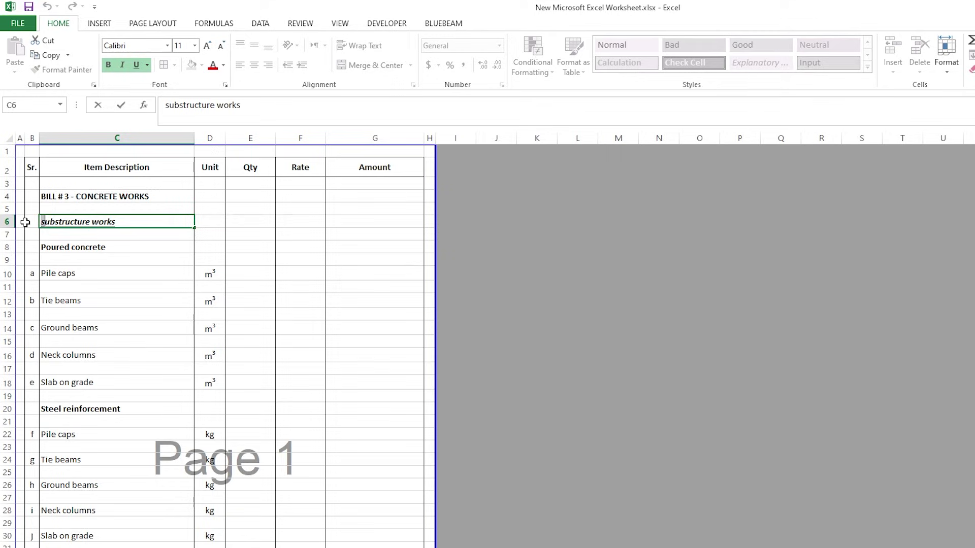
key(Delete)
text(S)
key(Escape)
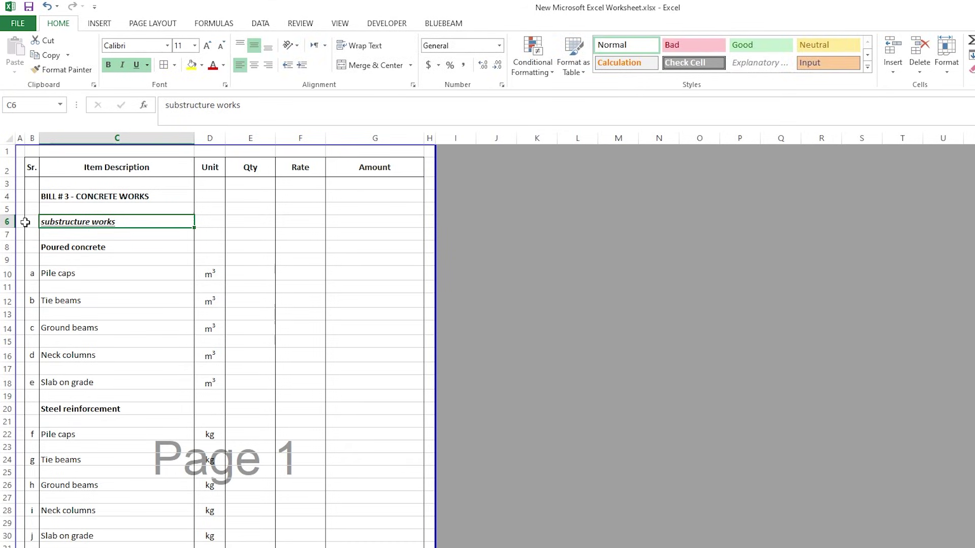
key(F2)
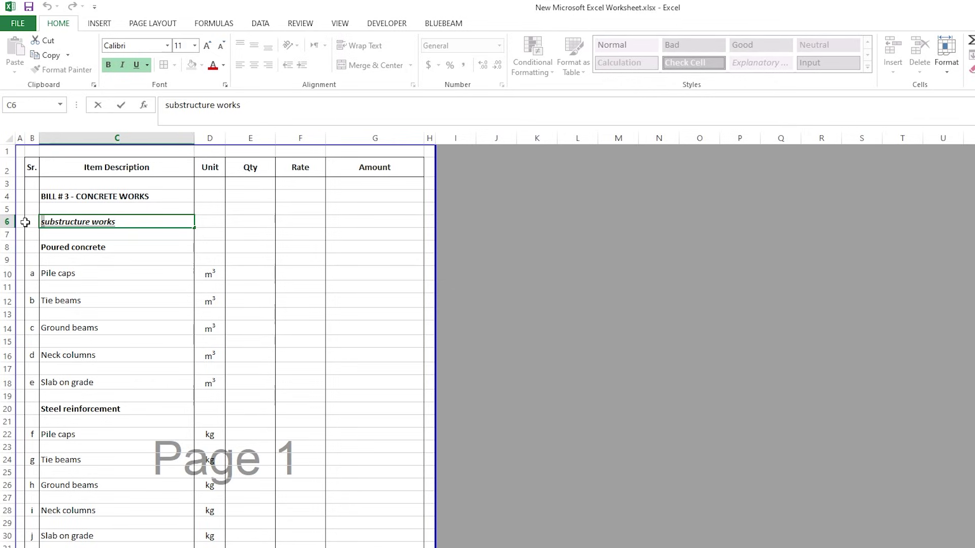
key(Delete)
text(S)
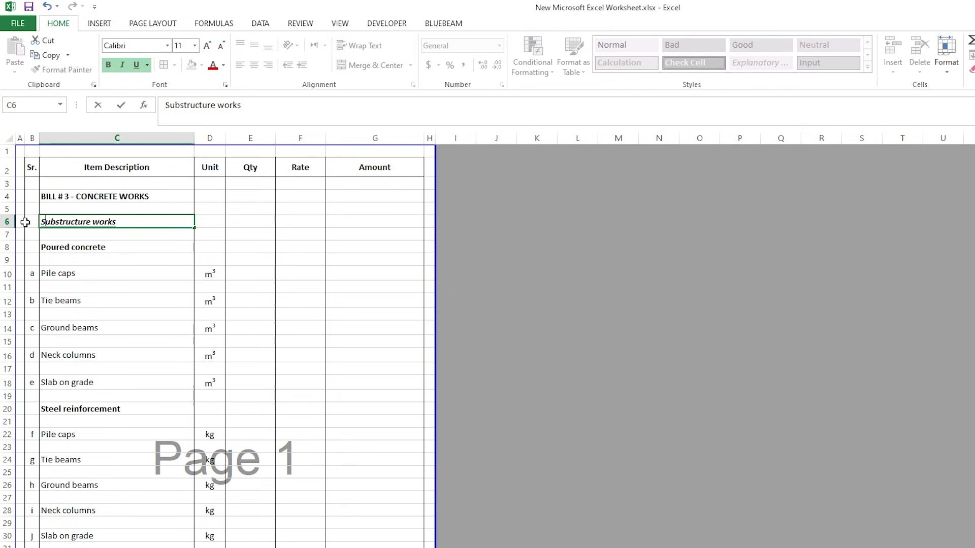
key(Return)
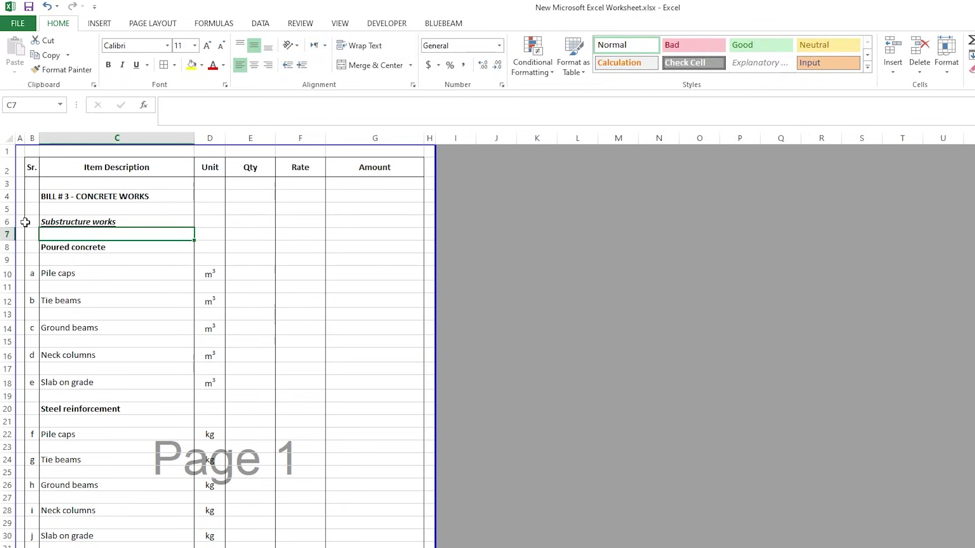
click(96, 224)
scroll(125, 284, down, 12)
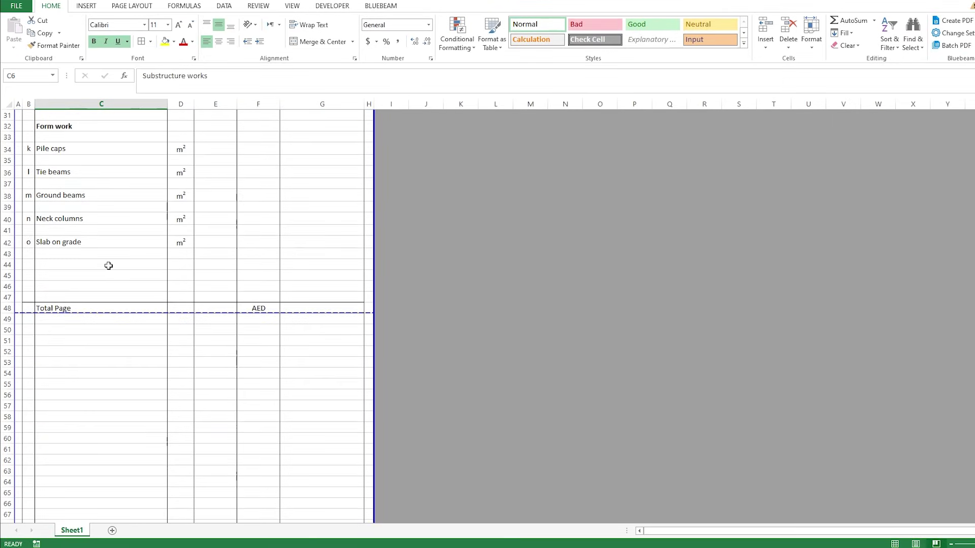
scroll(127, 315, up, 12)
scroll(112, 255, down, 6)
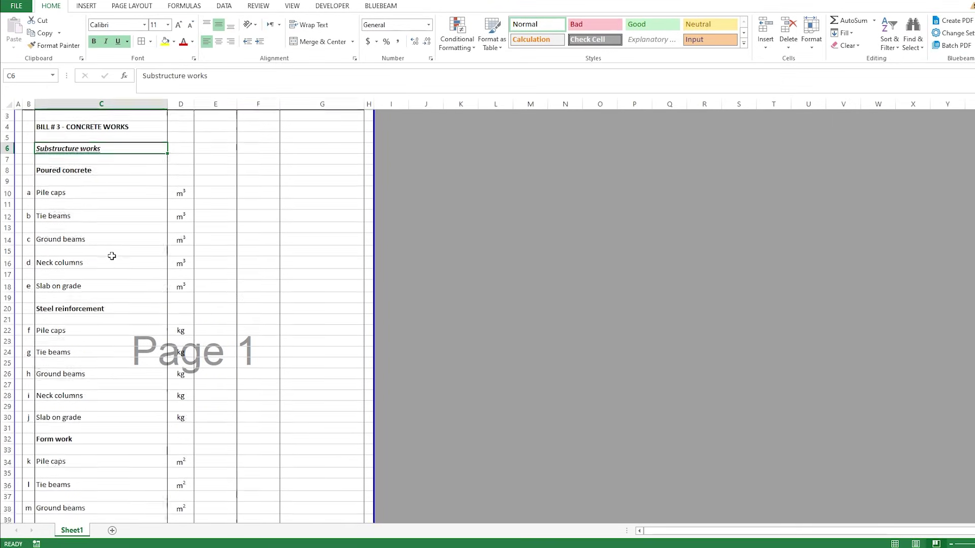
scroll(111, 256, up, 5)
scroll(112, 256, up, 2)
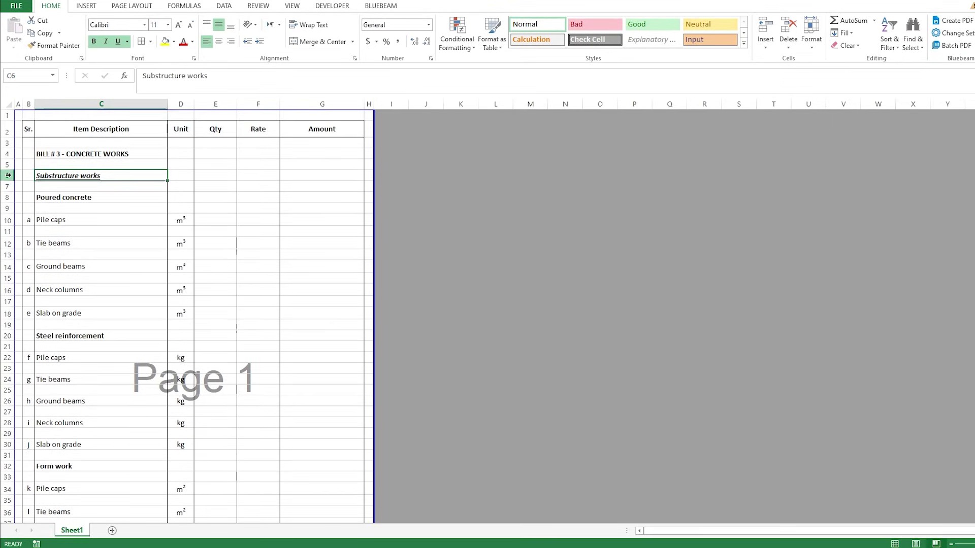
- Copy rows 3 to 47 of the first page and paste them starting at row 49, below its Total Page row
click(7, 143)
scroll(7, 154, down, 8)
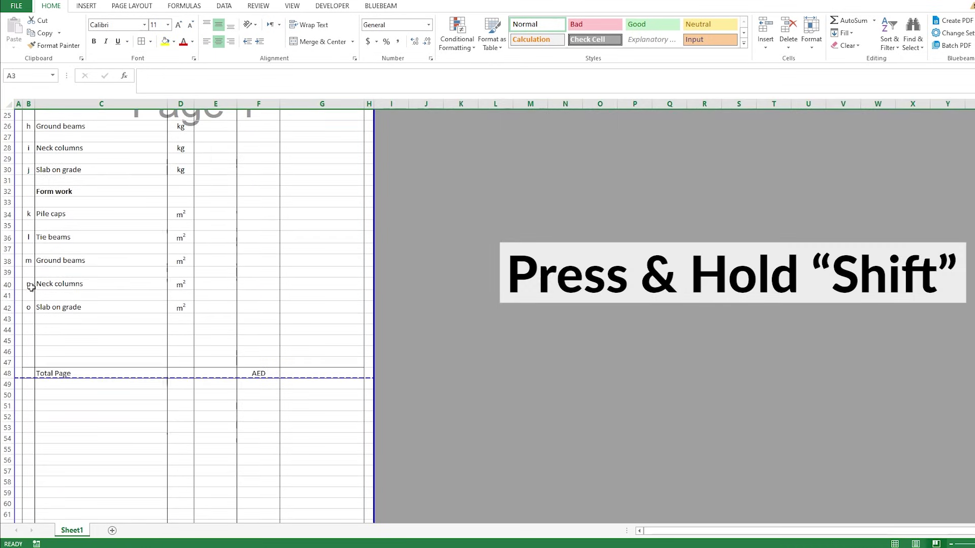
shift+click(7, 363)
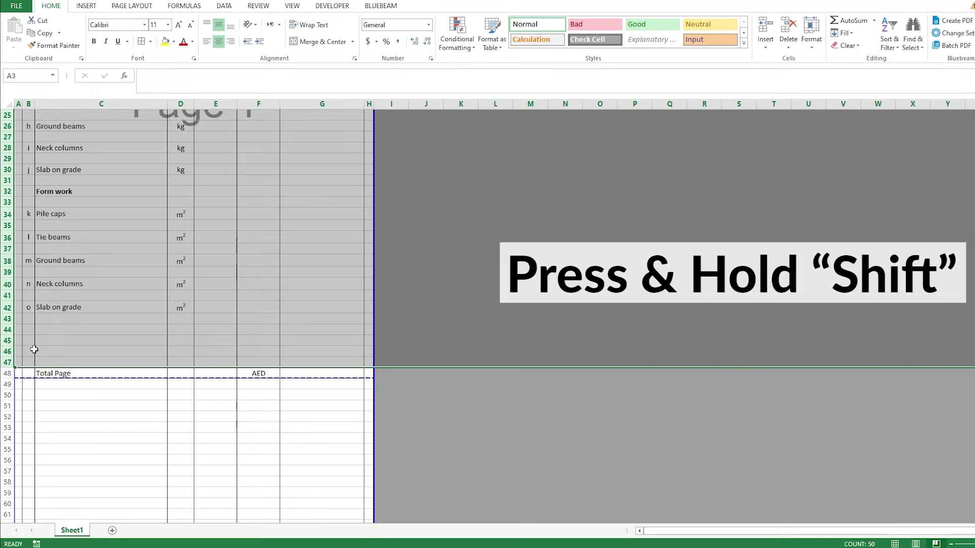
scroll(62, 294, up, 6)
scroll(62, 294, up, 2)
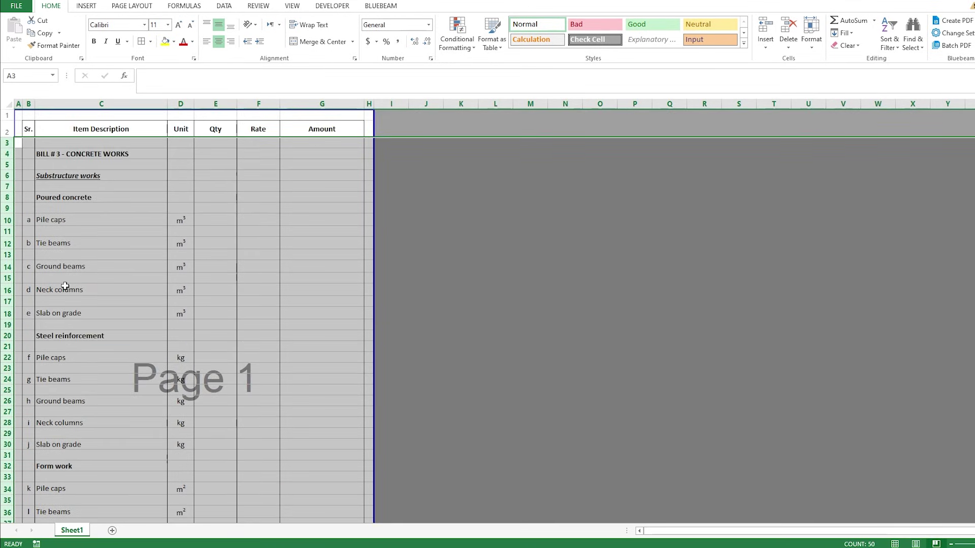
key(ctrl+c)
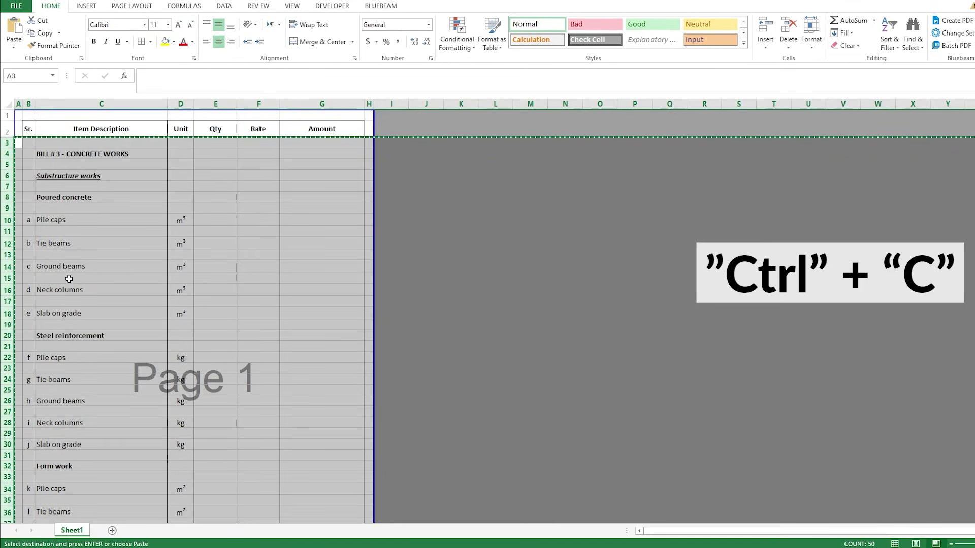
scroll(68, 279, down, 10)
click(7, 319)
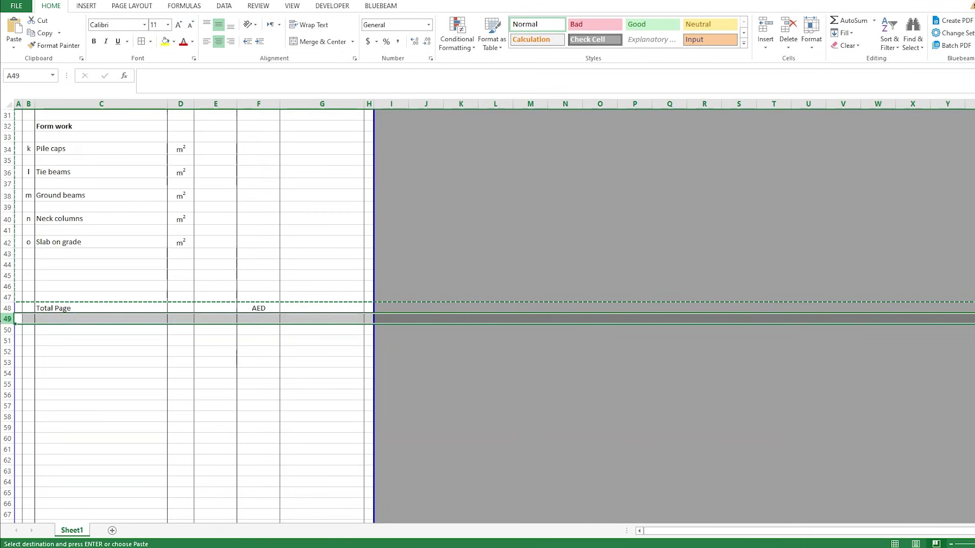
key(Return)
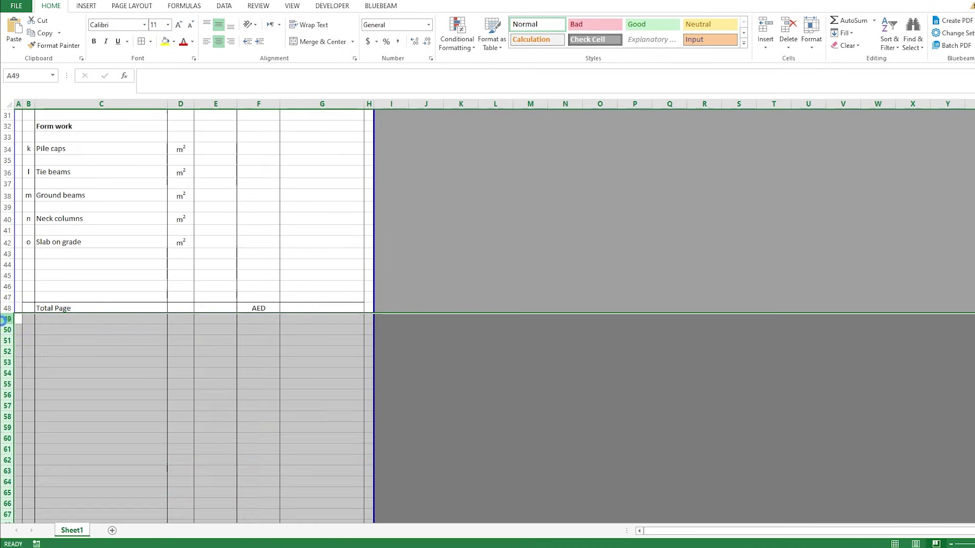
- Delete the blank row 91 above the second page's Total Page row
scroll(84, 330, down, 11)
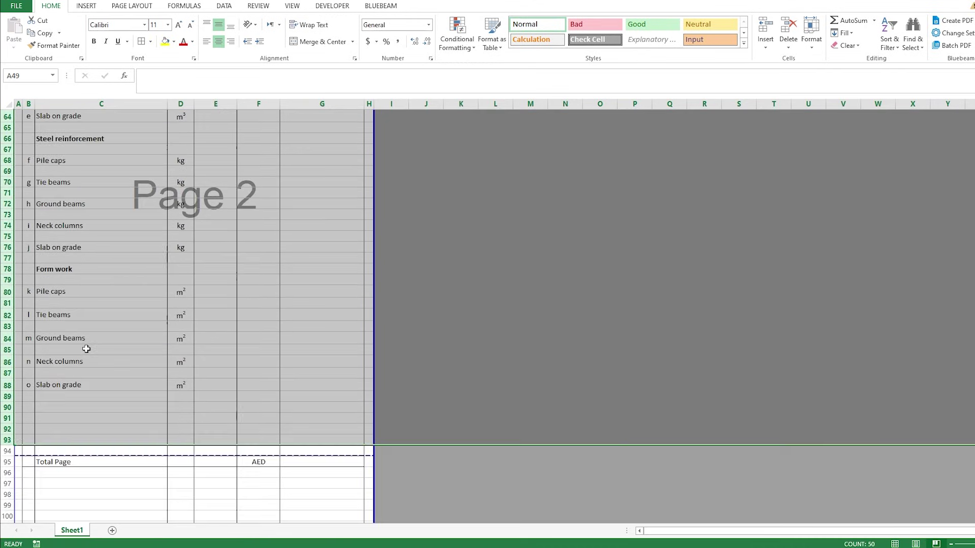
scroll(88, 356, down, 1)
click(133, 385)
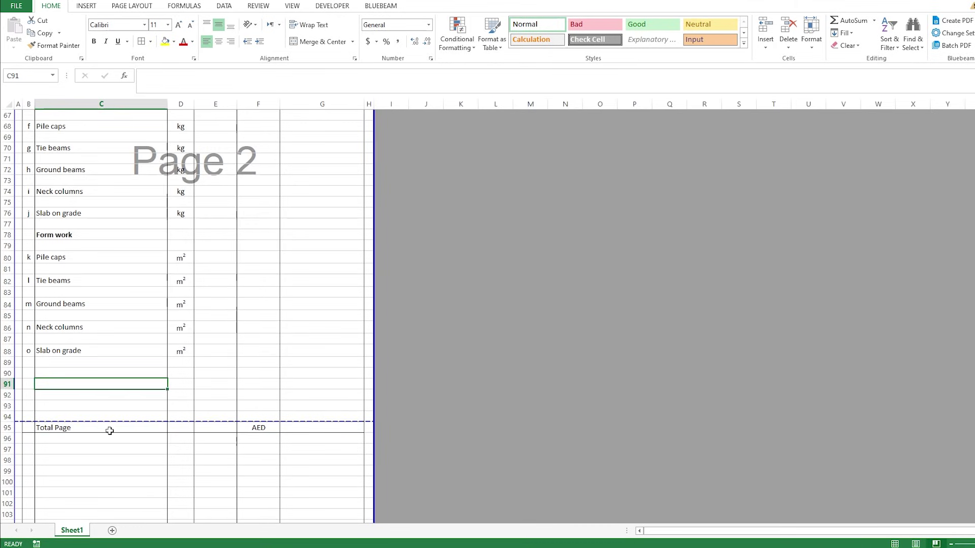
click(4, 427)
click(191, 405)
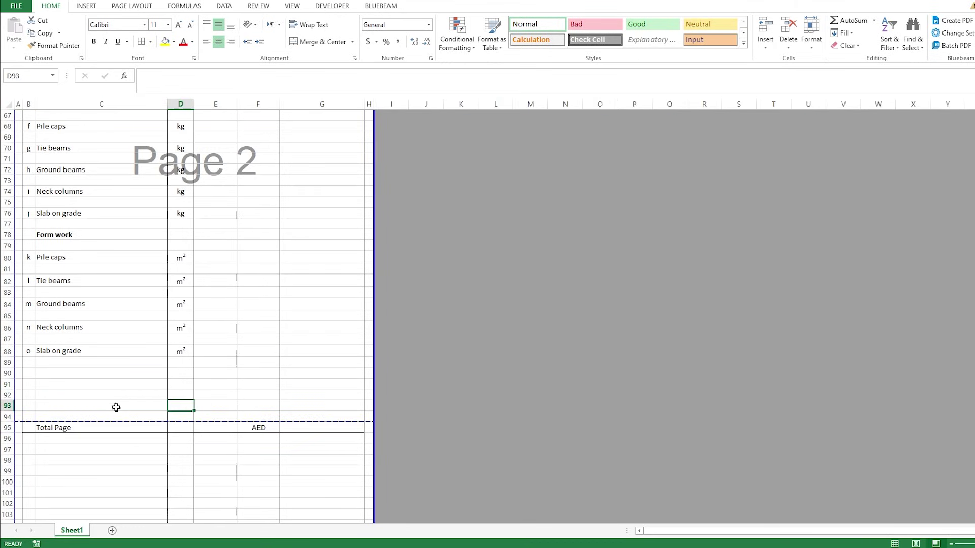
click(4, 384)
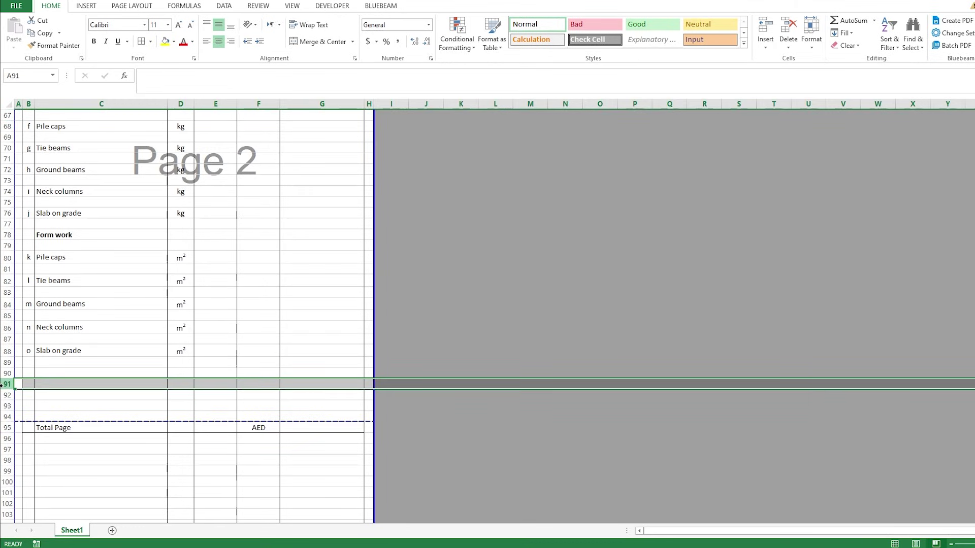
key(ctrl+minus)
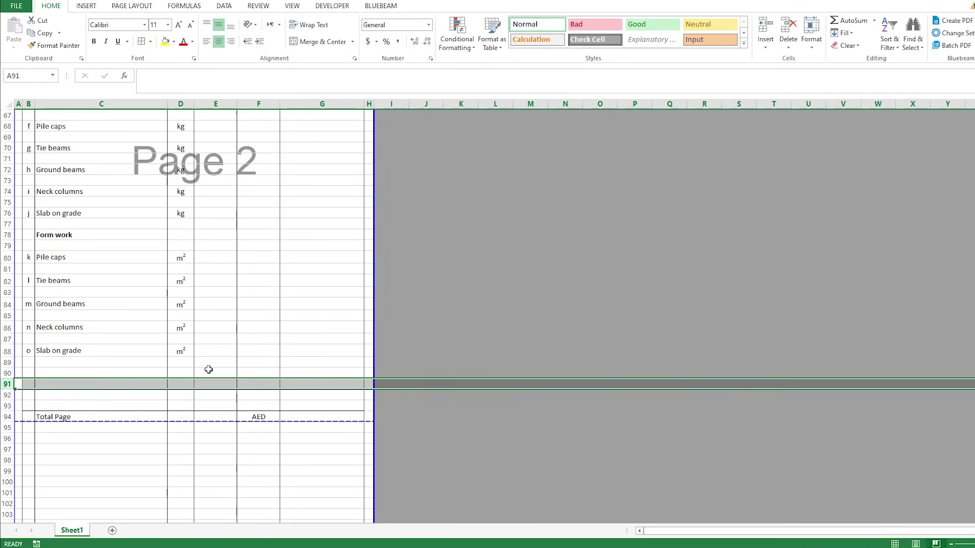
click(214, 354)
- Change the second page's heading in C52 to read Superstructure works
scroll(60, 259, up, 9)
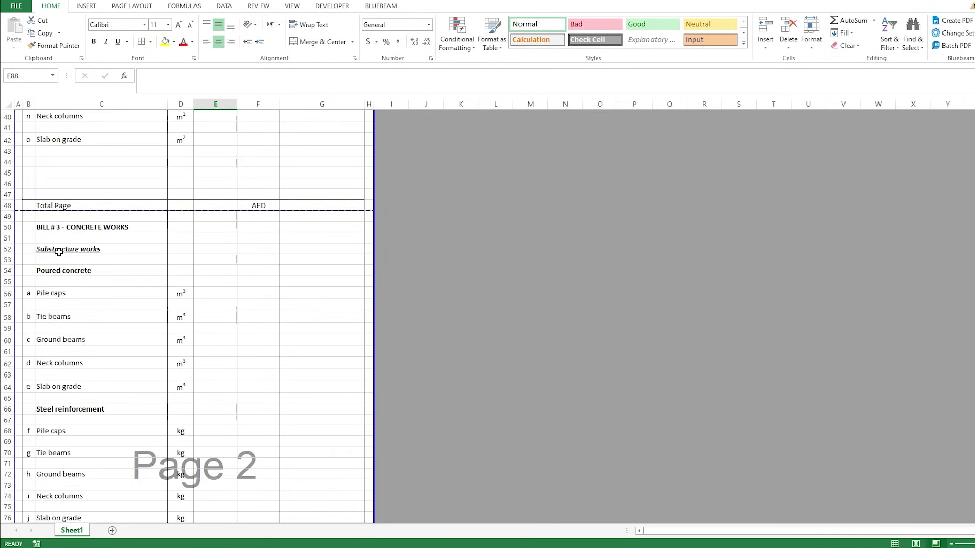
double_click(59, 253)
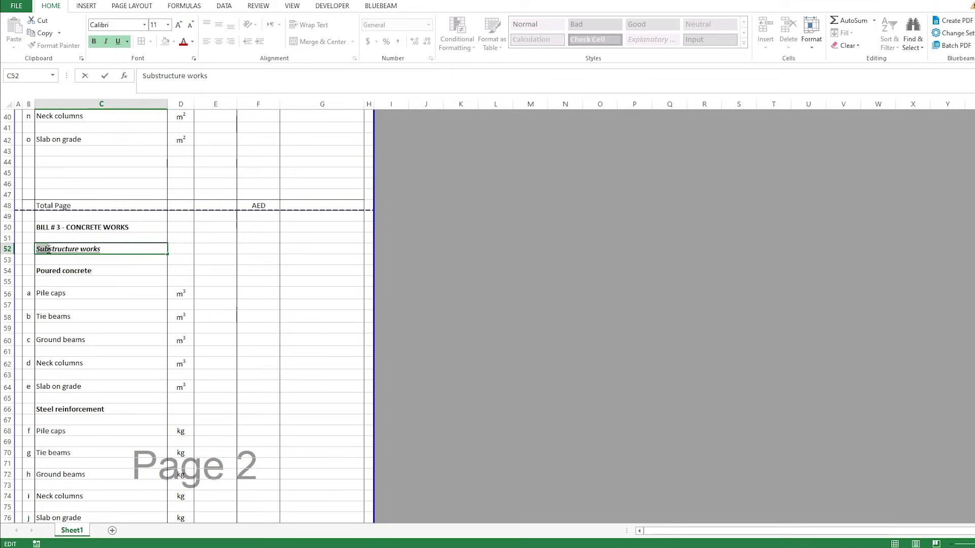
text(Superst)
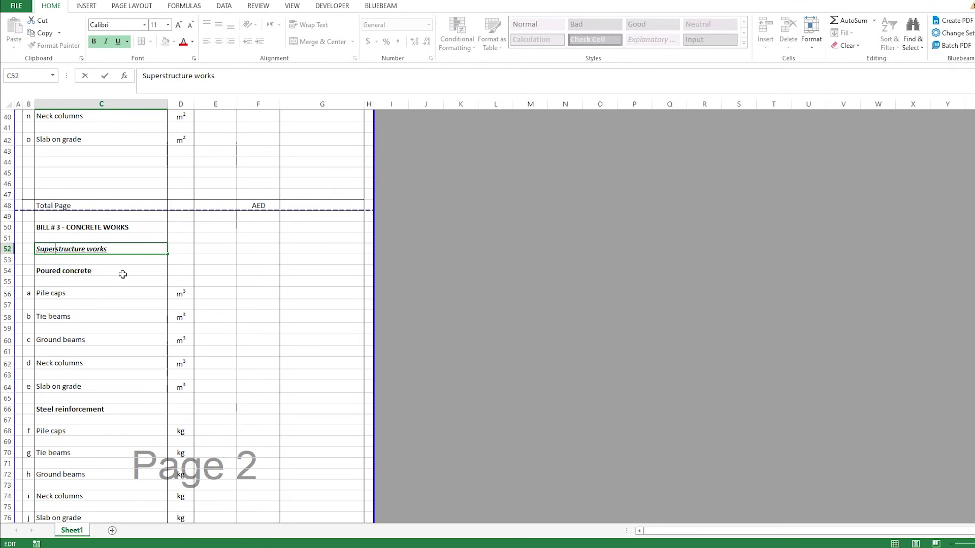
click(123, 274)
- Replace the first two Poured concrete items under Superstructure works with Columns in C56 and Slabs in C58
scroll(121, 274, up, 13)
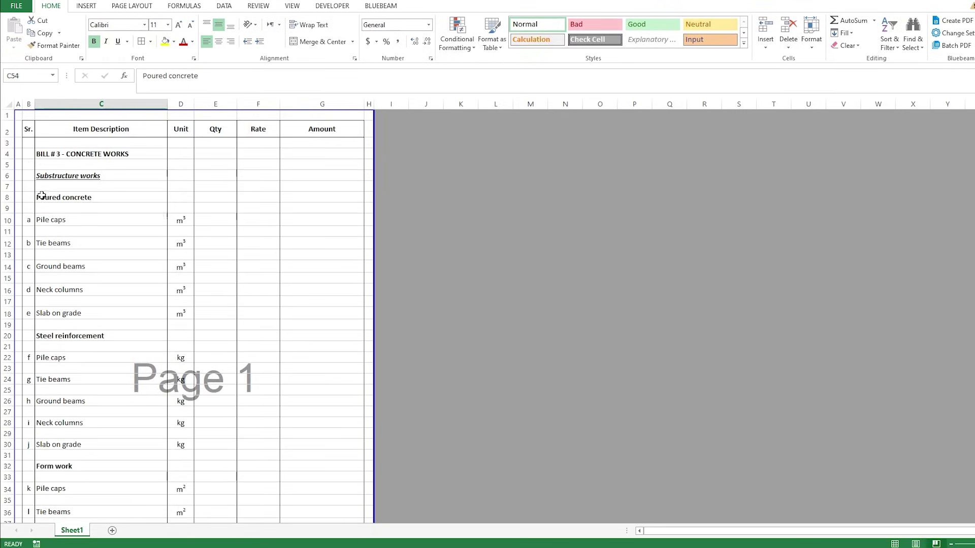
scroll(113, 218, down, 10)
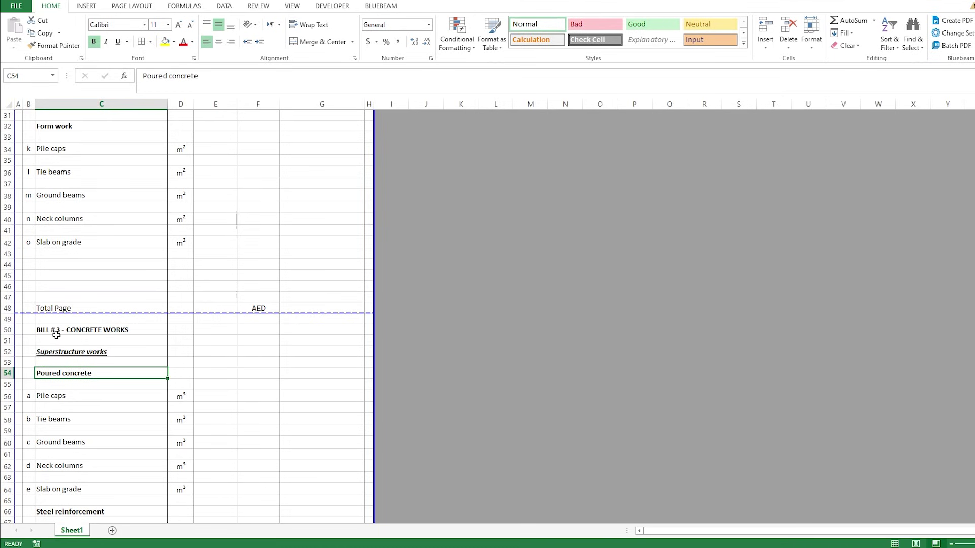
scroll(110, 359, down, 3)
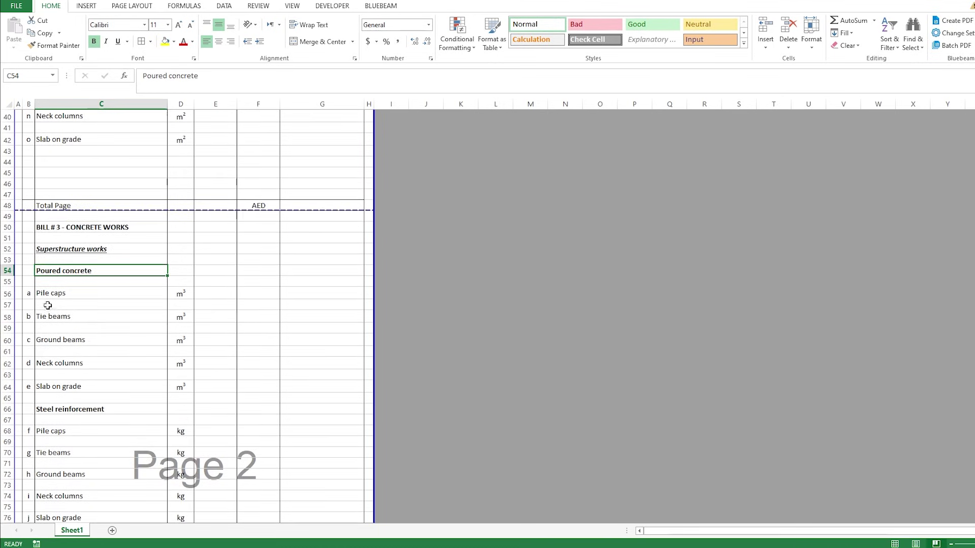
click(71, 295)
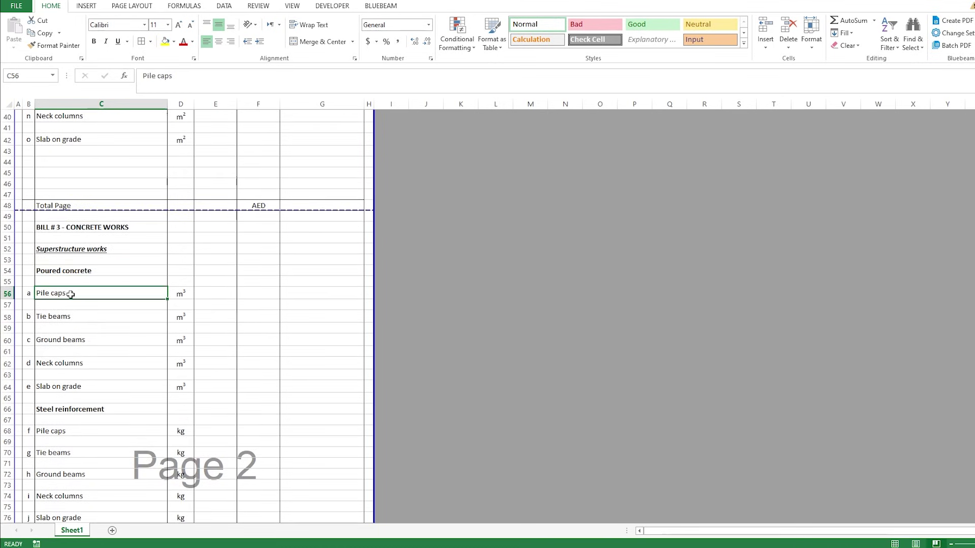
text(Col)
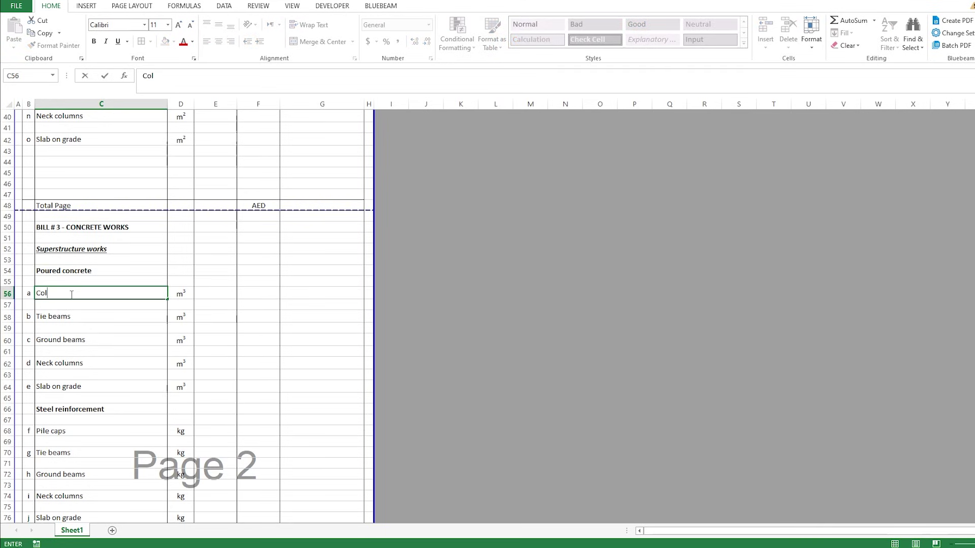
text(umns)
key(Return)
key(Return)
text(Sl)
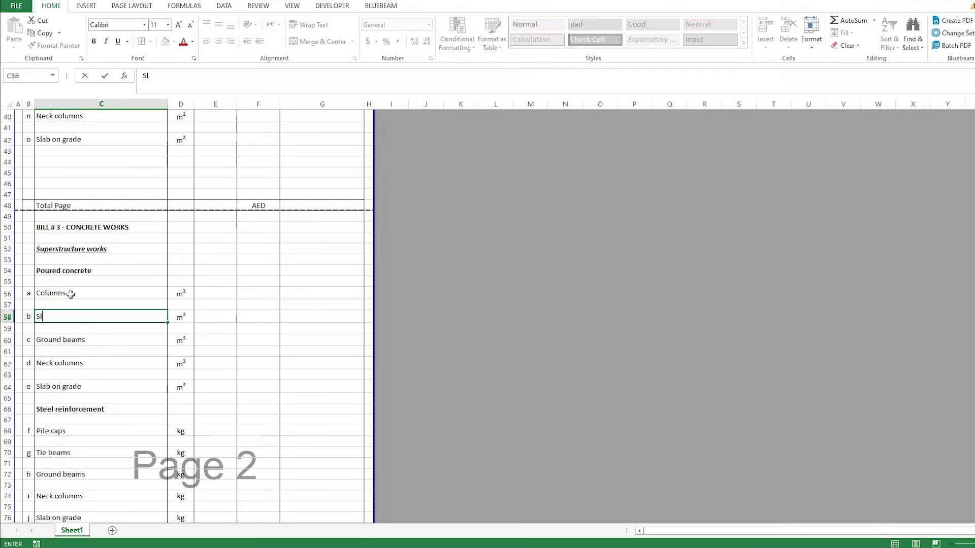
key(Return)
key(Return)
- Replace the remaining superstructure Poured concrete items with Beams in C60, Parapets in C62 and Staircase in C64
text(Beams)
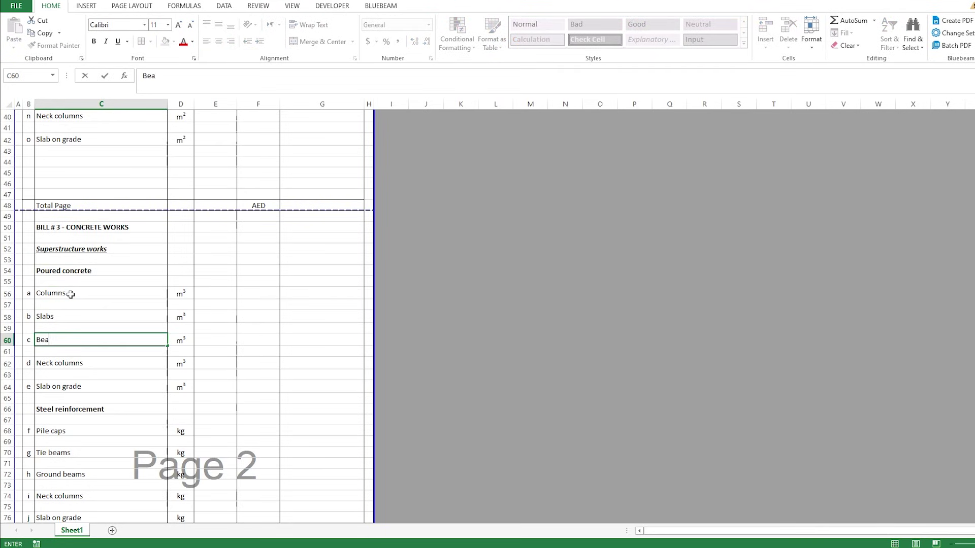
key(Return)
key(Return)
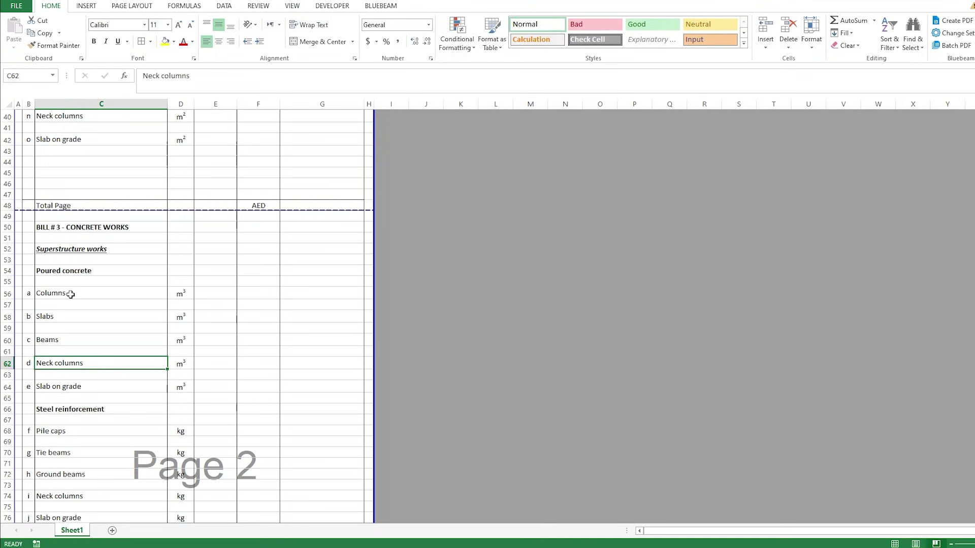
text(Parapets)
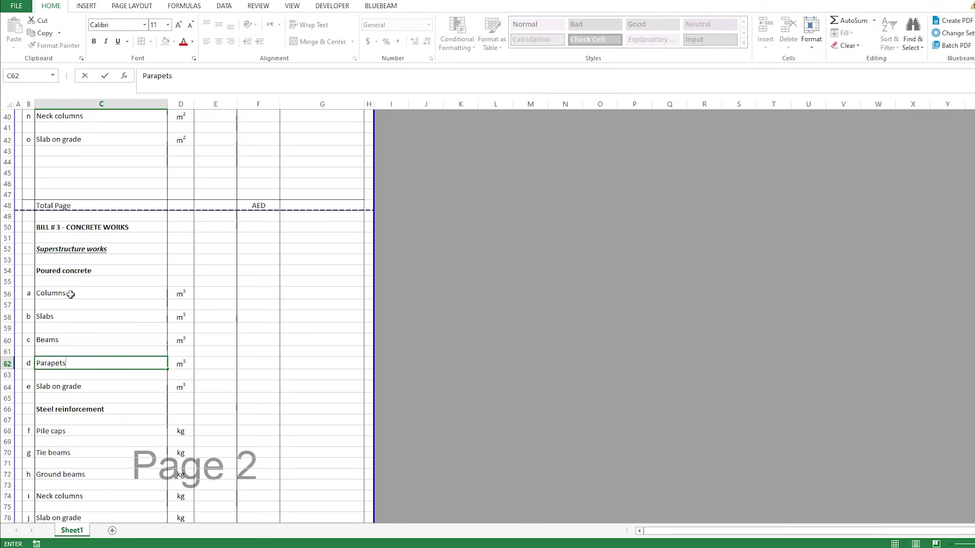
key(Return)
key(Return)
text(Sta)
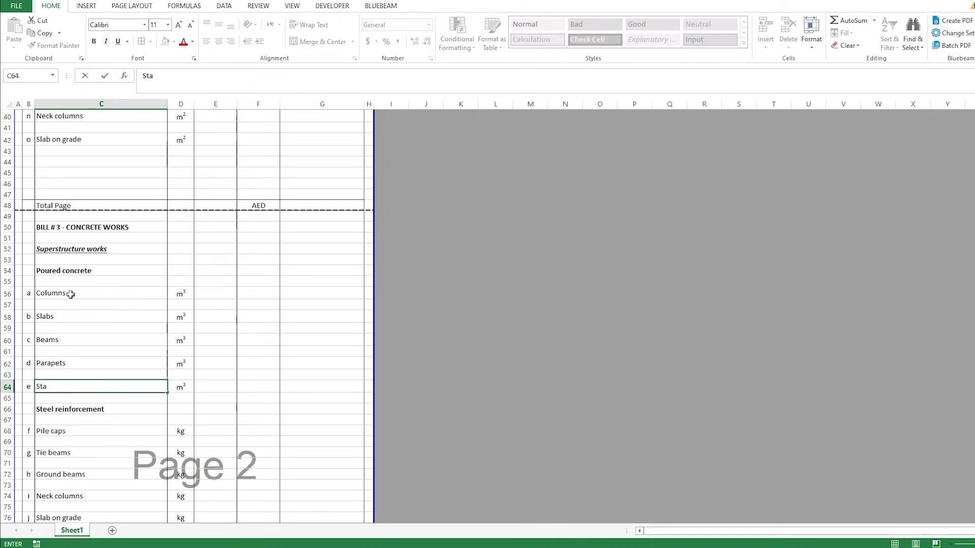
text(ircase)
click(108, 303)
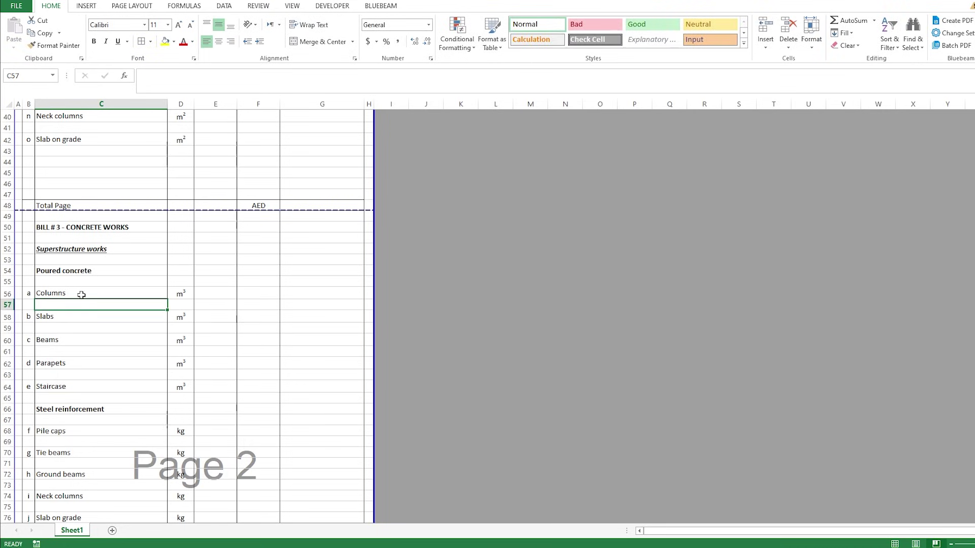
- Copy the item descriptions in C56:C64 over the superstructure Steel reinforcement items starting at C68
drag(78, 292, 86, 382)
key(ctrl+c)
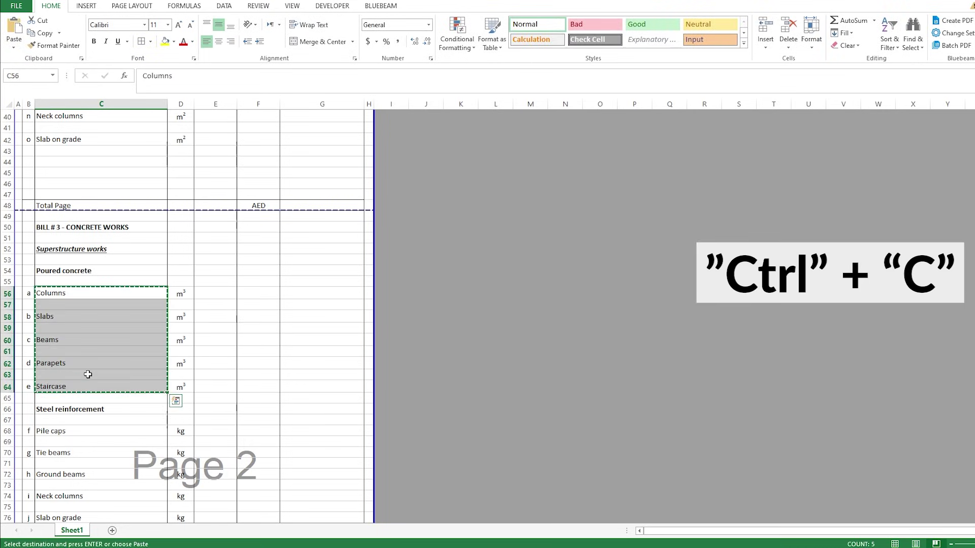
scroll(63, 300, down, 4)
click(63, 300)
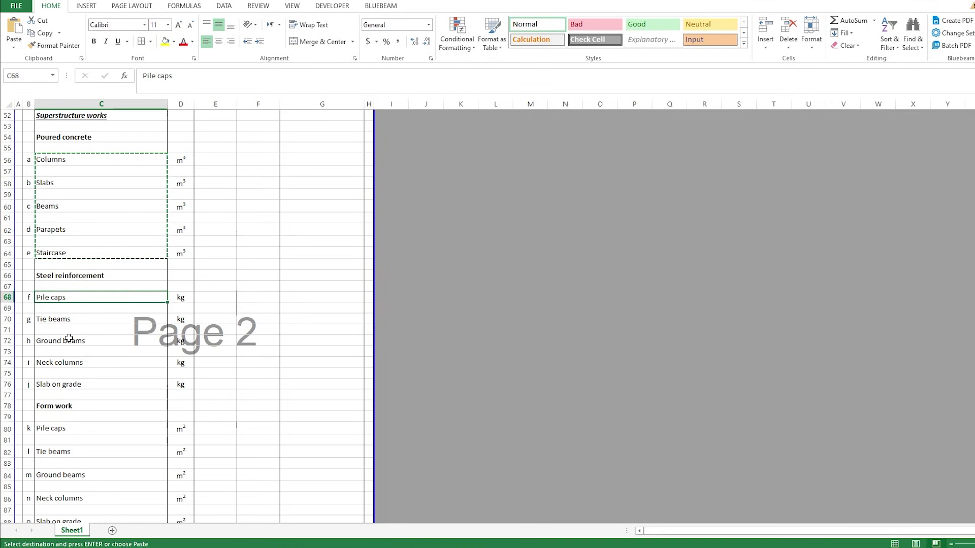
key(Return)
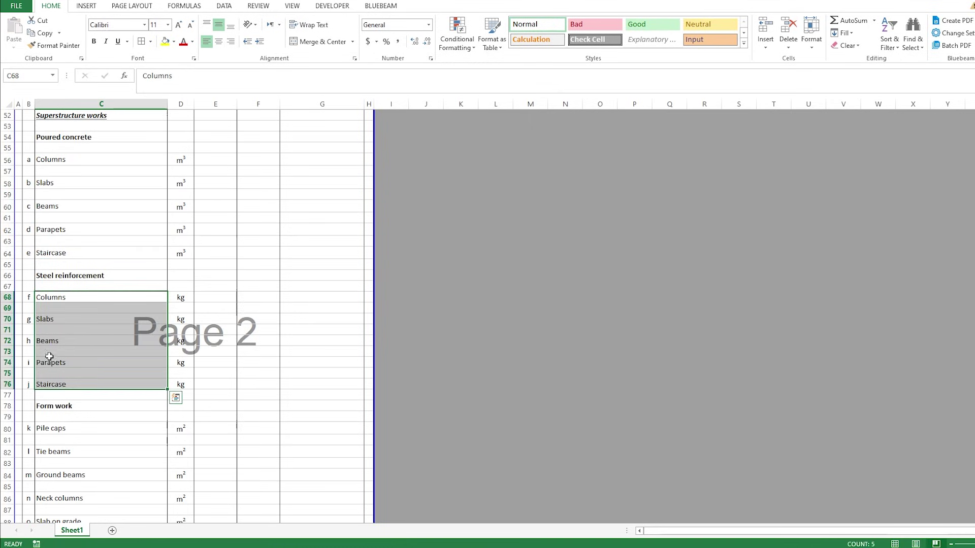
- Copy the item descriptions in C68:C76 over the superstructure Form work items starting at C80
key(ctrl+c)
scroll(71, 315, down, 4)
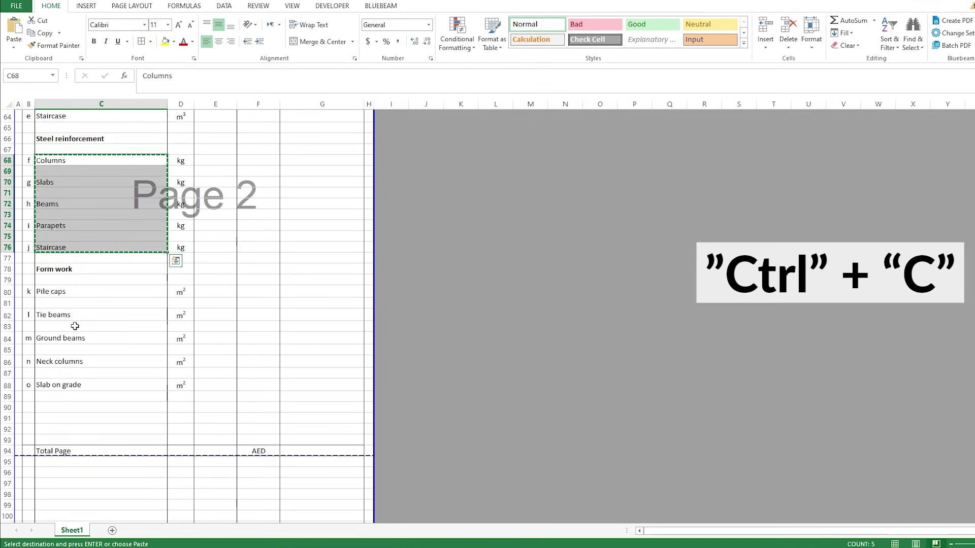
click(67, 290)
key(Return)
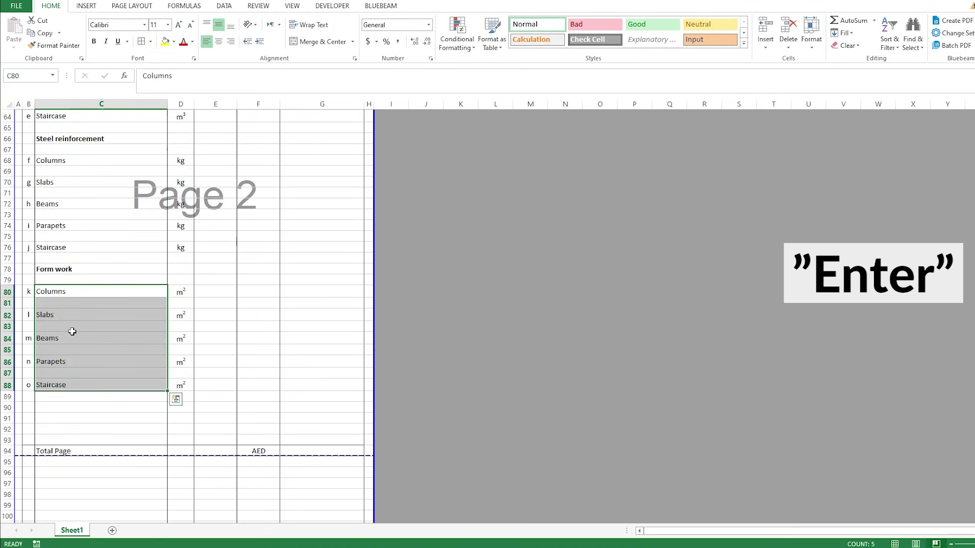
- Review the superstructure rows and examine all three pages of the bill in the print preview
scroll(30, 364, up, 7)
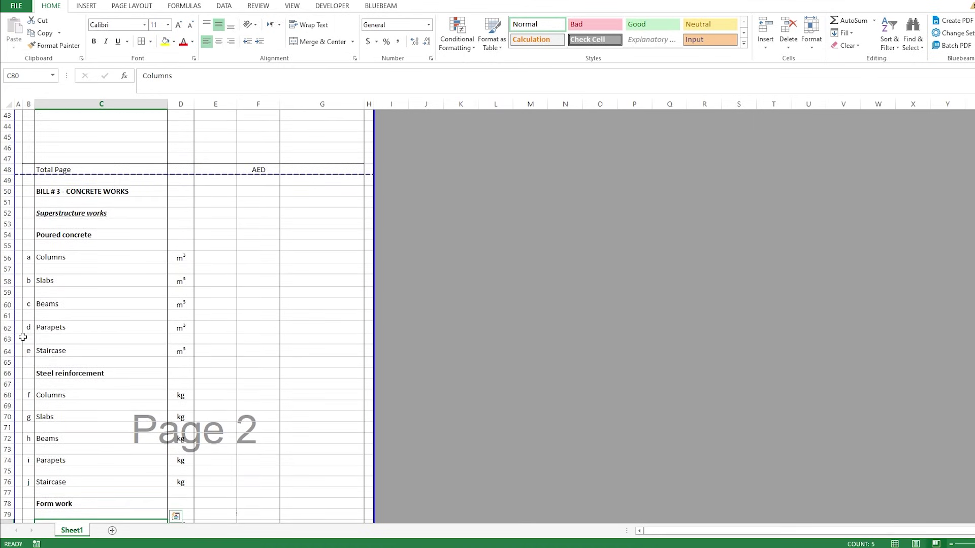
scroll(23, 337, down, 7)
click(119, 430)
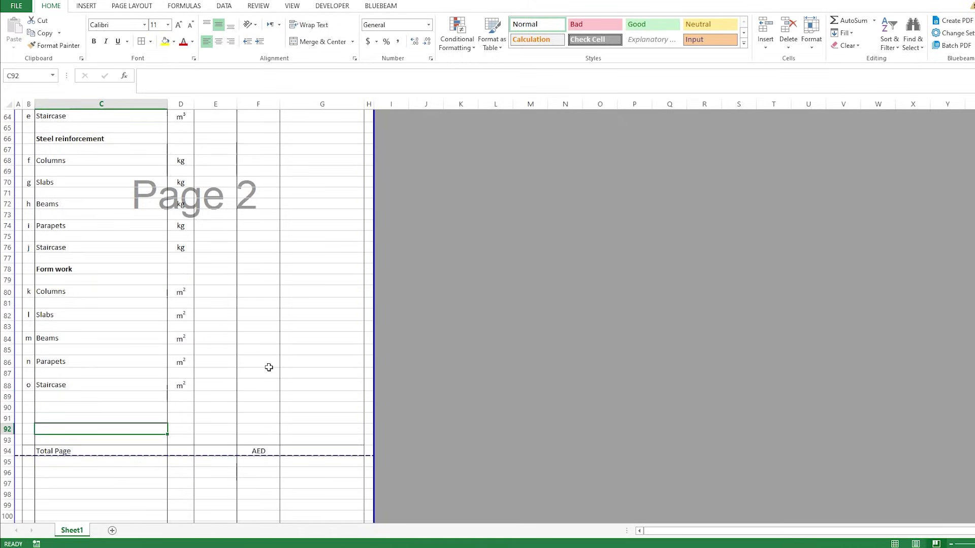
key(ctrl+p)
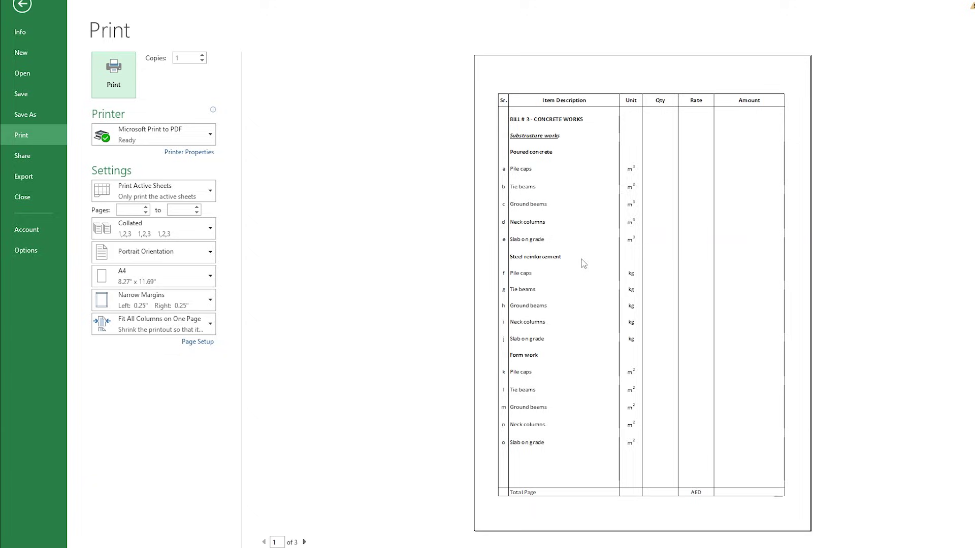
scroll(649, 268, down, 1)
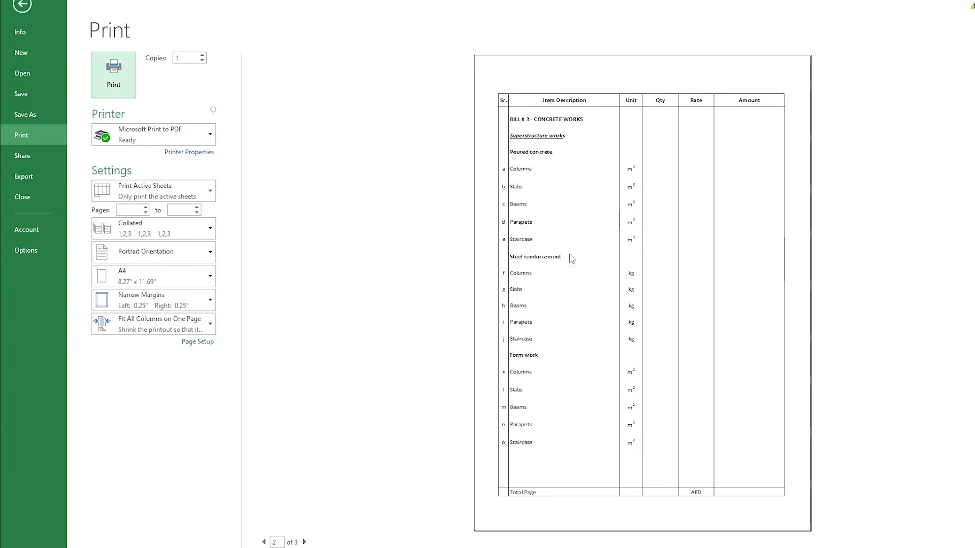
scroll(660, 269, down, 1)
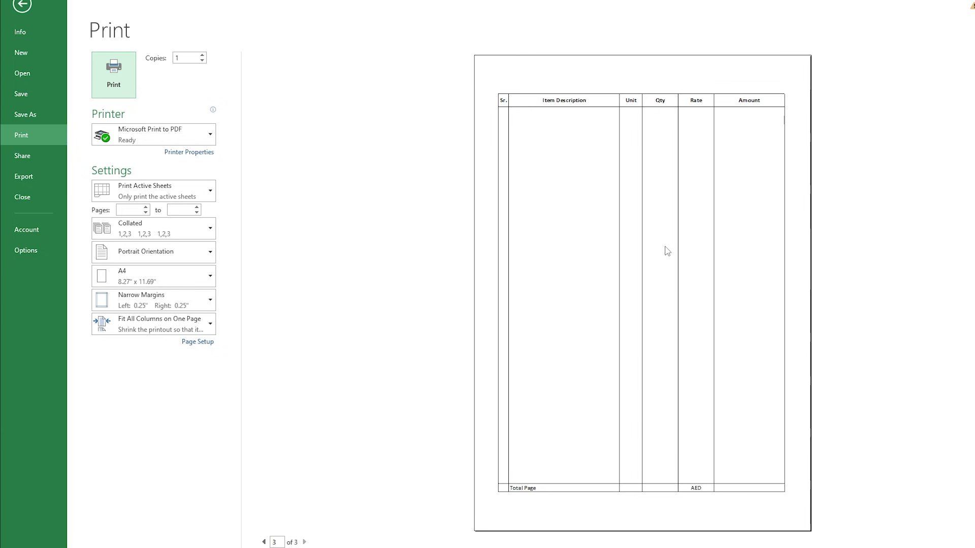
- Close the print preview and change the superstructure heading in C50 to "BILL # 3 - CONCRETE WORKS (CONT'D)"
key(Escape)
scroll(81, 315, down, 8)
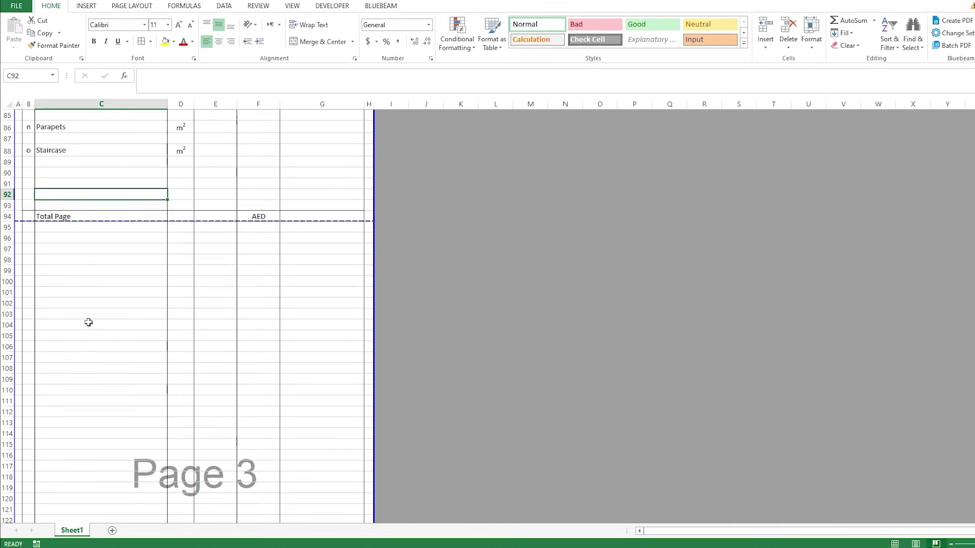
click(68, 205)
scroll(82, 215, up, 16)
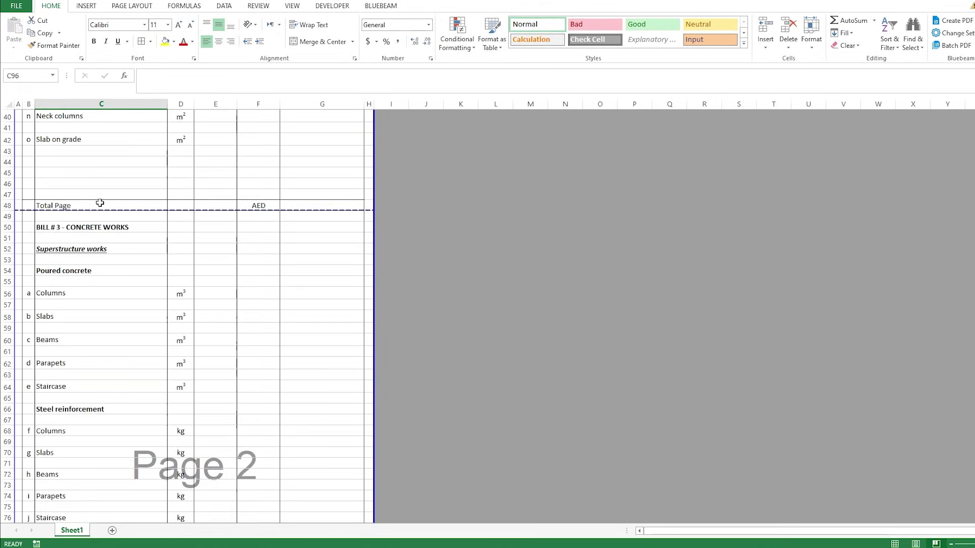
double_click(135, 227)
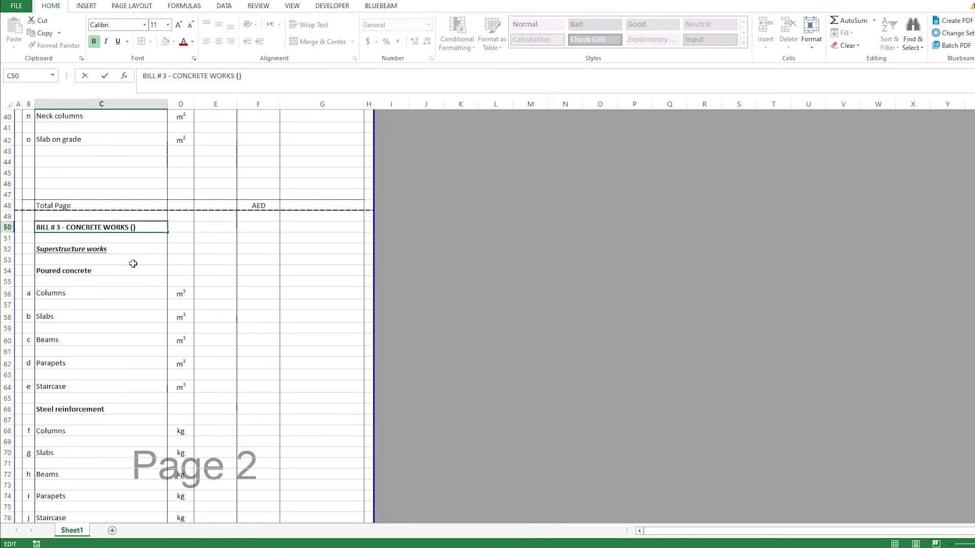
key(Escape)
click(118, 306)
click(117, 230)
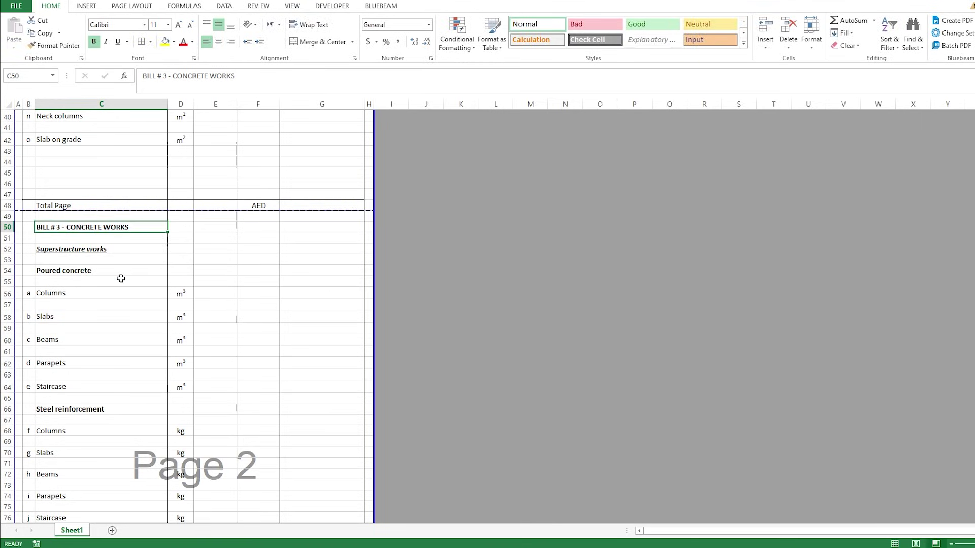
key(F2)
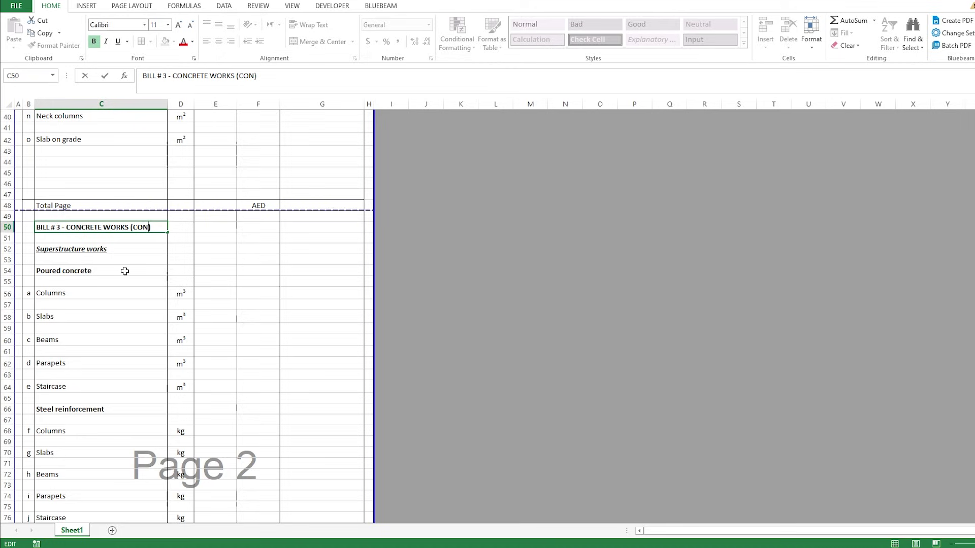
key(Return)
click(128, 271)
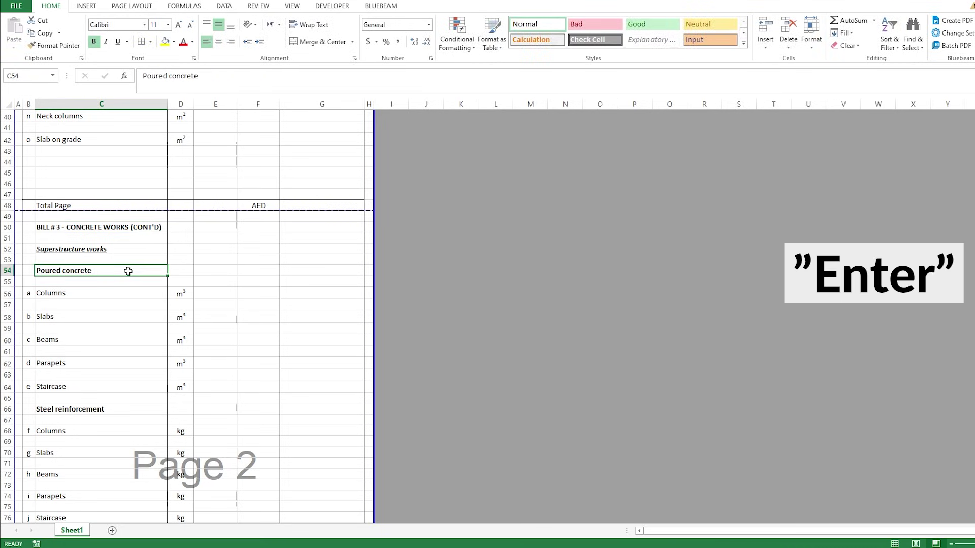
- Copy the continued bill heading from C50 to C96 at the start of page 3
click(115, 228)
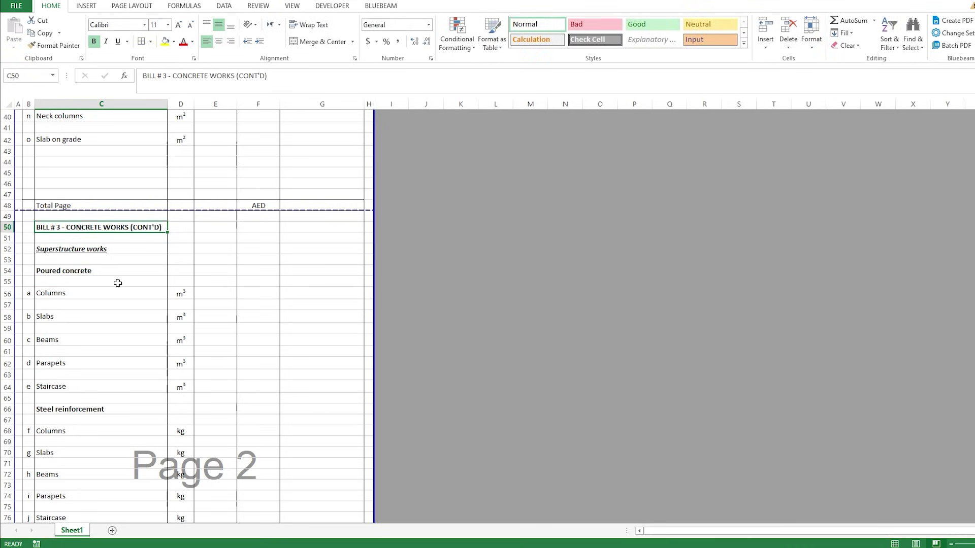
key(ctrl+c)
scroll(117, 282, down, 14)
click(89, 273)
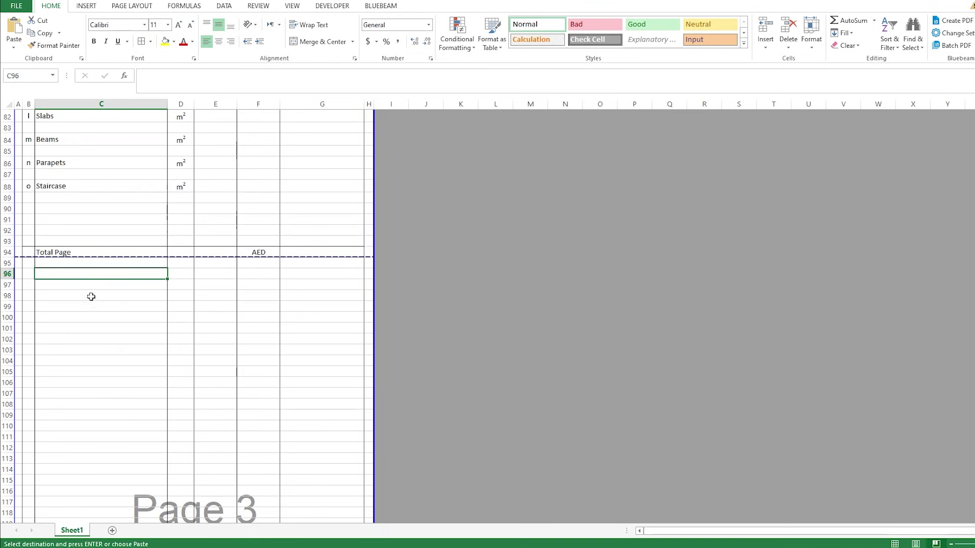
key(Return)
- Enter SUMMARY in C98 and PAGE (1) in C100 below the page 3 heading
click(73, 296)
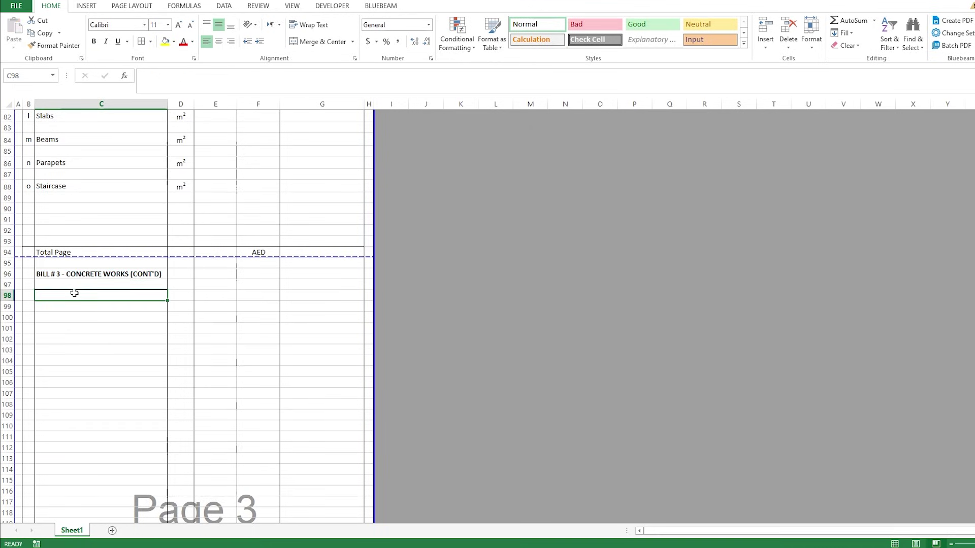
text(SUMMARY)
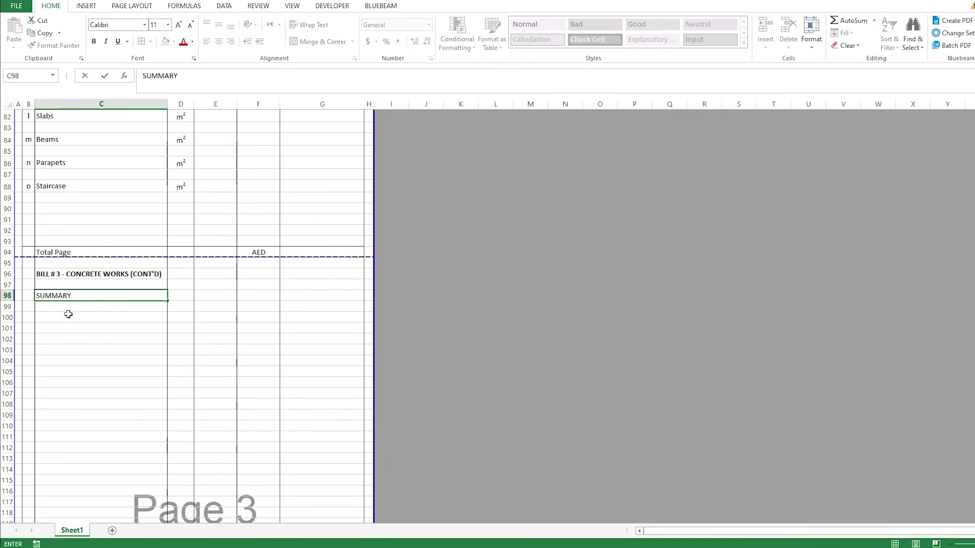
click(68, 314)
text(PAGE)
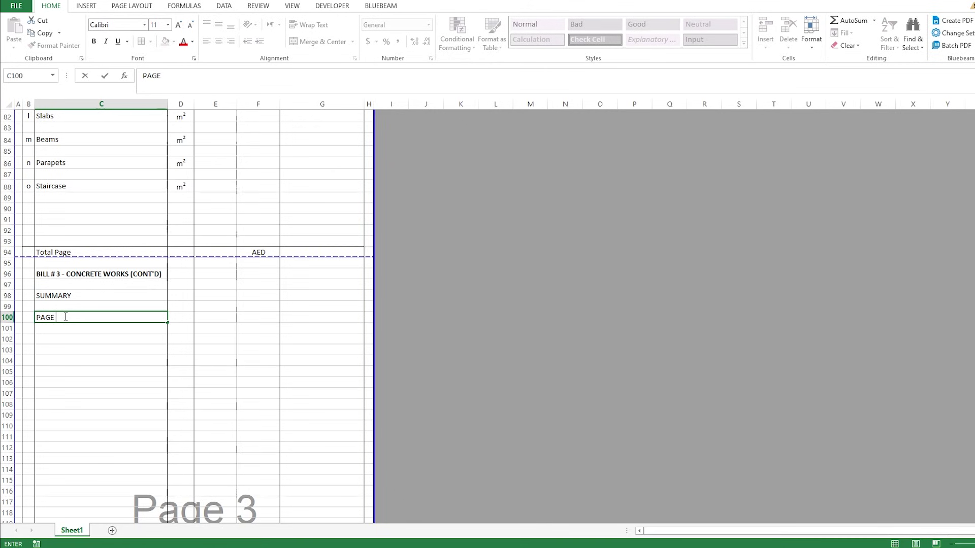
text( (1))
key(Return)
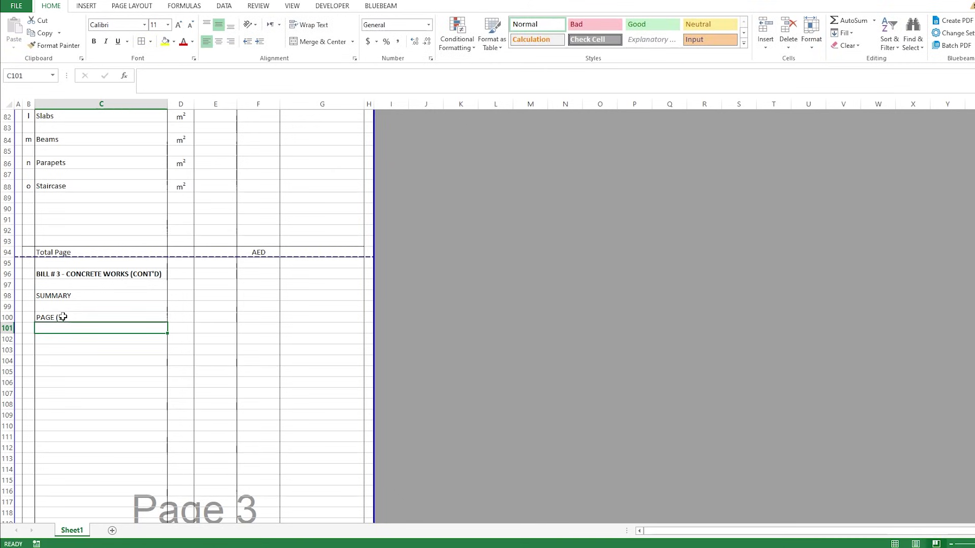
- Copy the PAGE (1) entry to C102 and change the copy to PAGE (2)
click(64, 317)
key(ctrl+c)
click(61, 336)
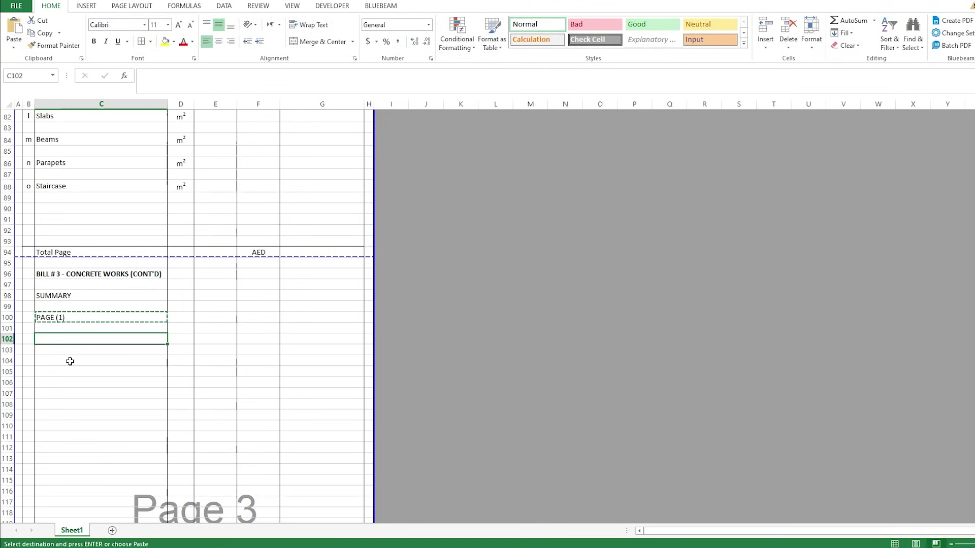
key(Return)
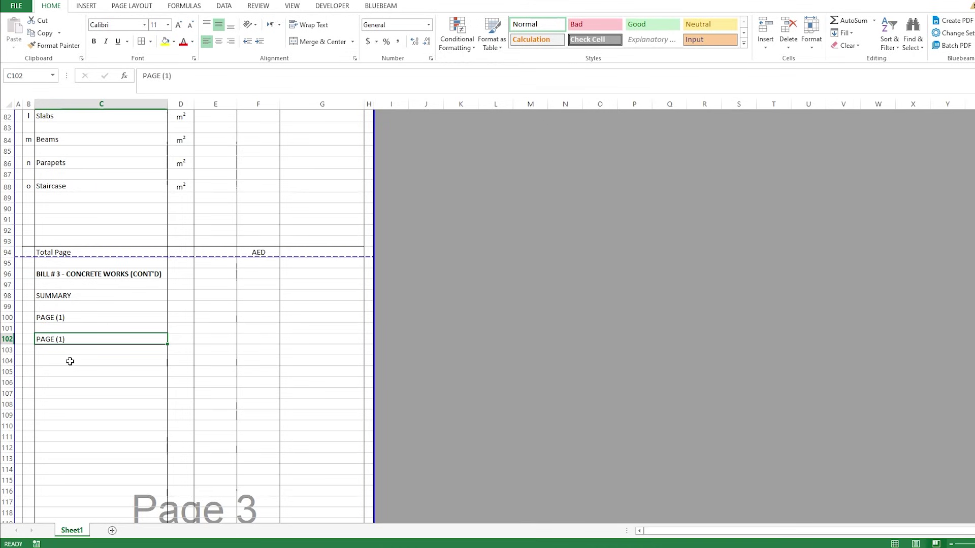
key(F2)
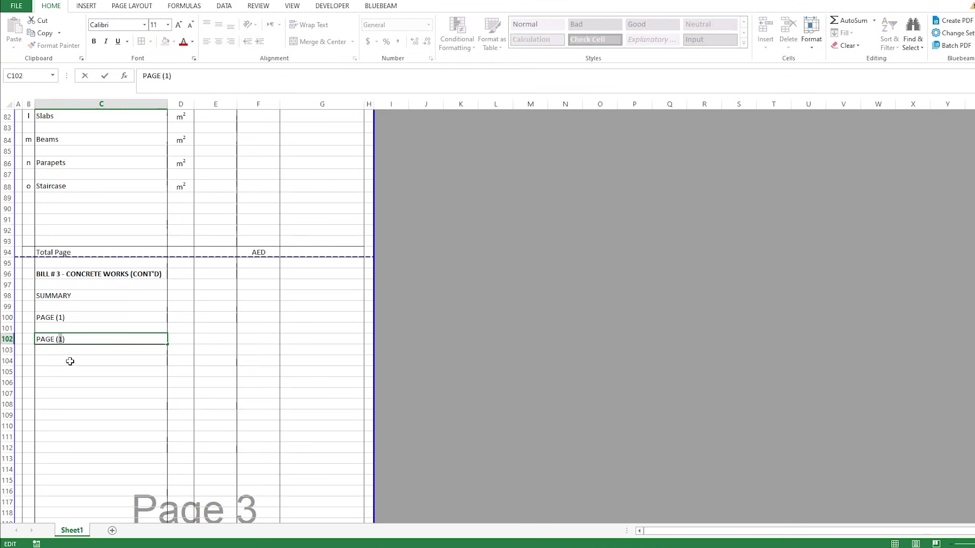
text(2)
key(Return)
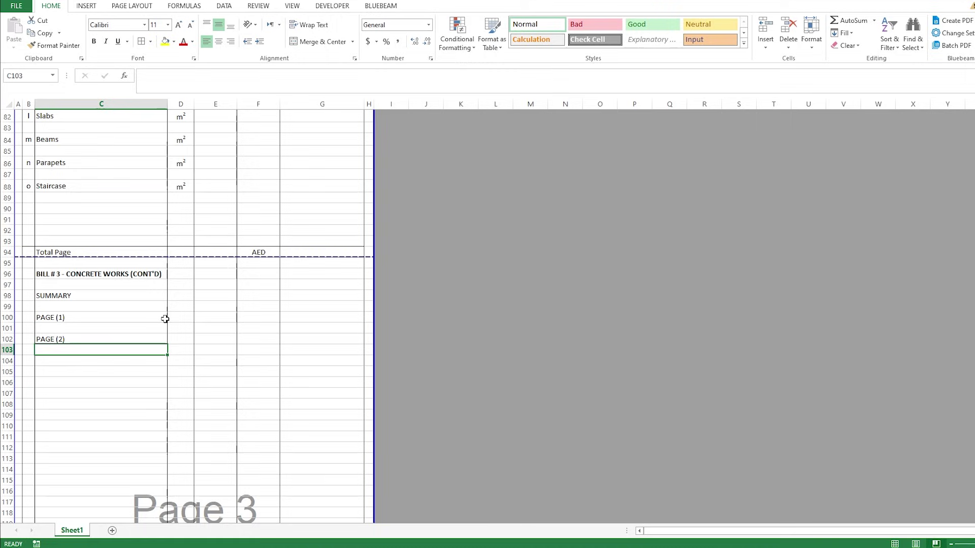
- Link the PAGE (1) amount in G100 to the first page's total with =G48
click(137, 322)
key(Right)
key(Right)
key(Right)
key(Right)
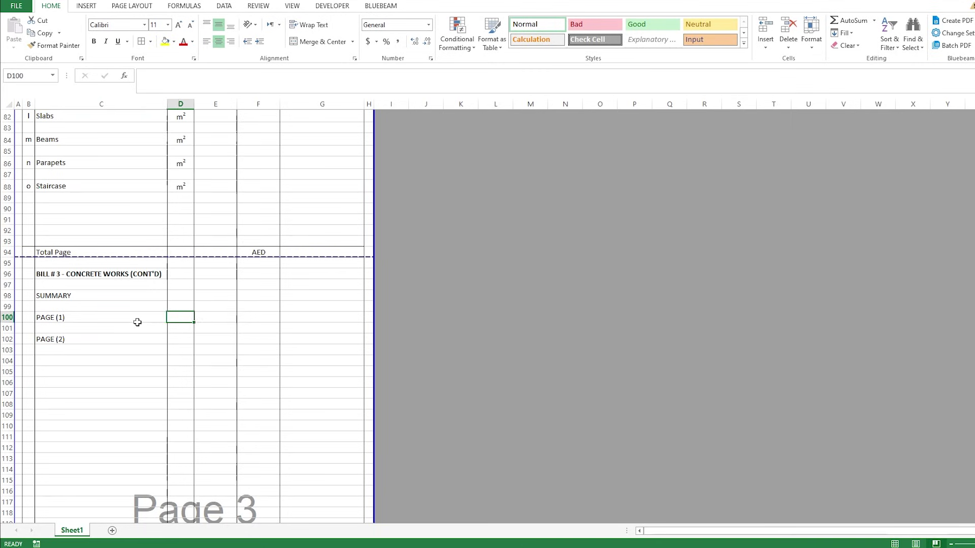
text(=)
scroll(300, 246, up, 20)
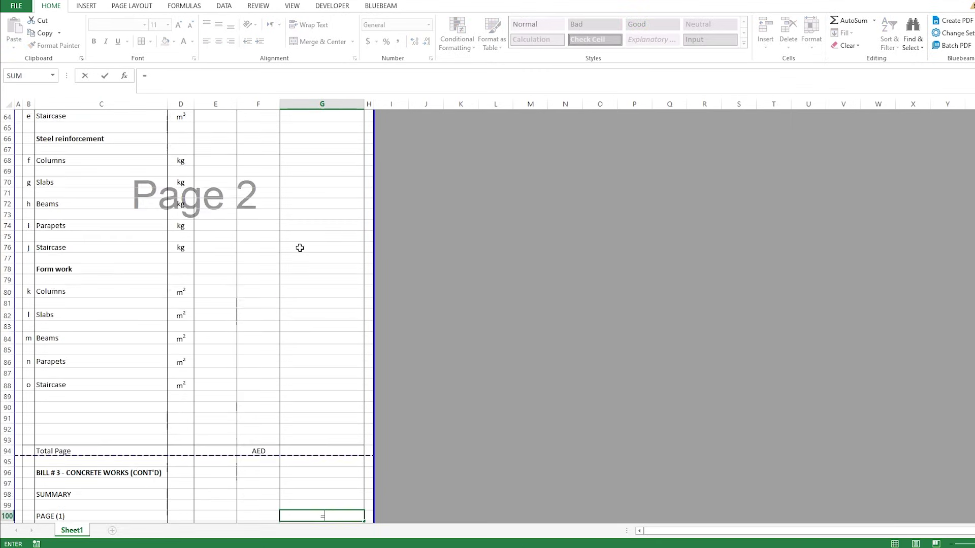
click(306, 407)
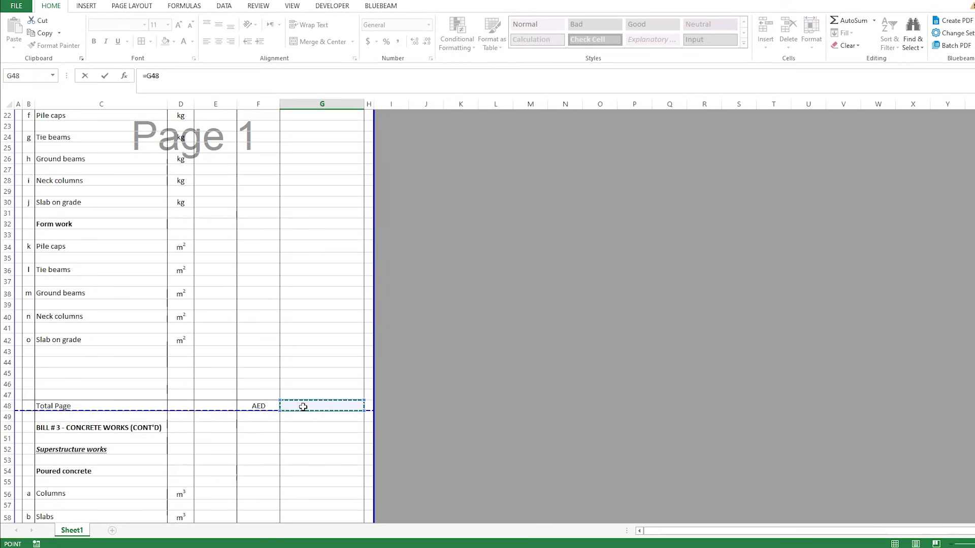
key(Return)
- Link the PAGE (2) amount in G102 to the second page's total in G94
scroll(304, 410, down, 2)
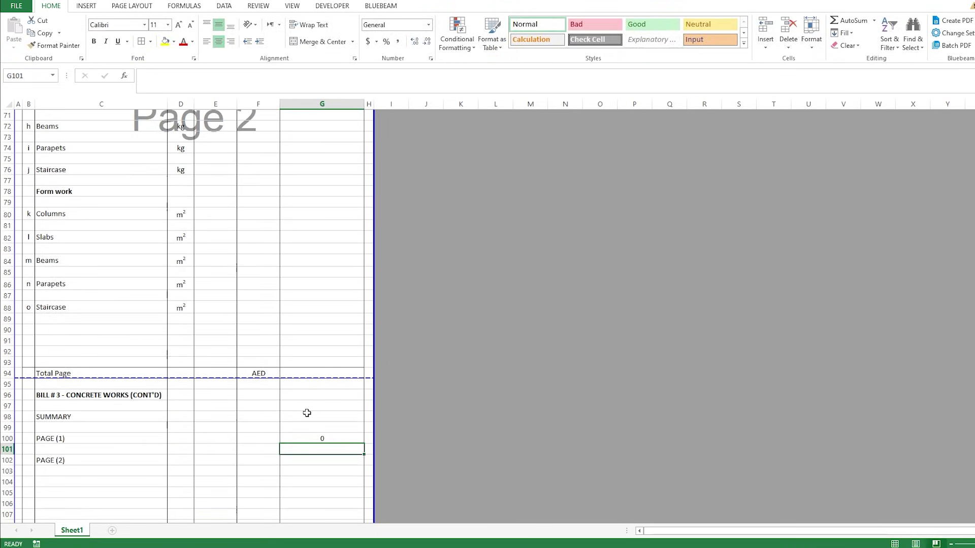
key(Down)
text(=)
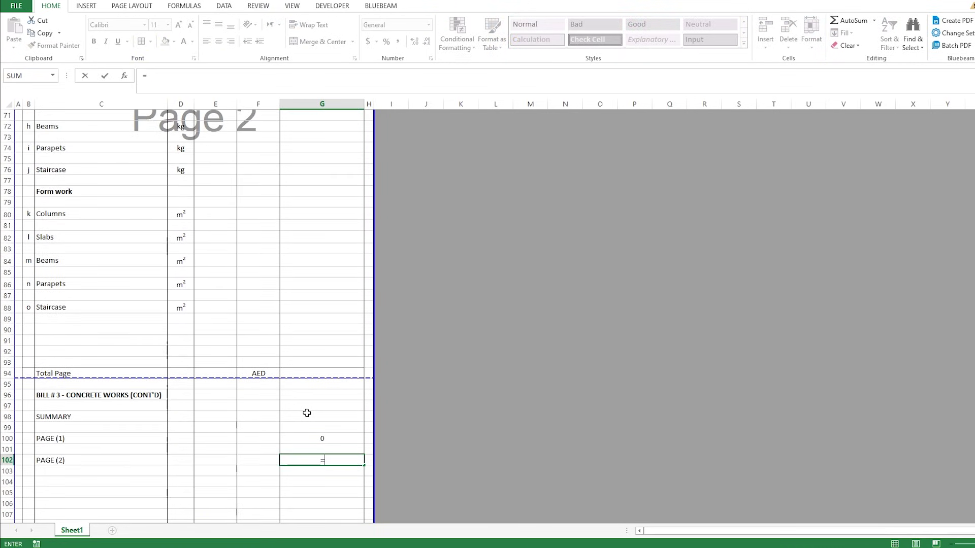
scroll(306, 412, up, 8)
scroll(322, 342, down, 7)
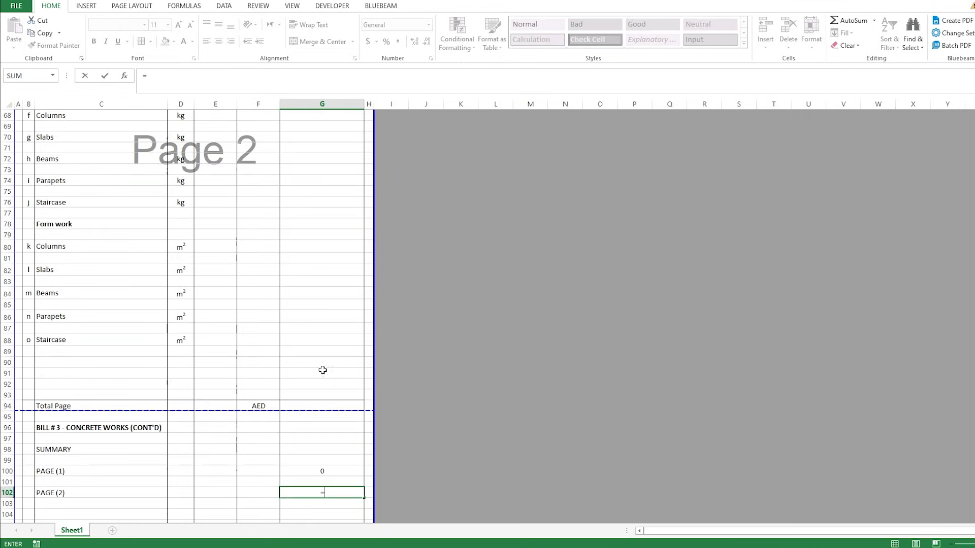
click(309, 404)
key(Return)
scroll(317, 420, down, 13)
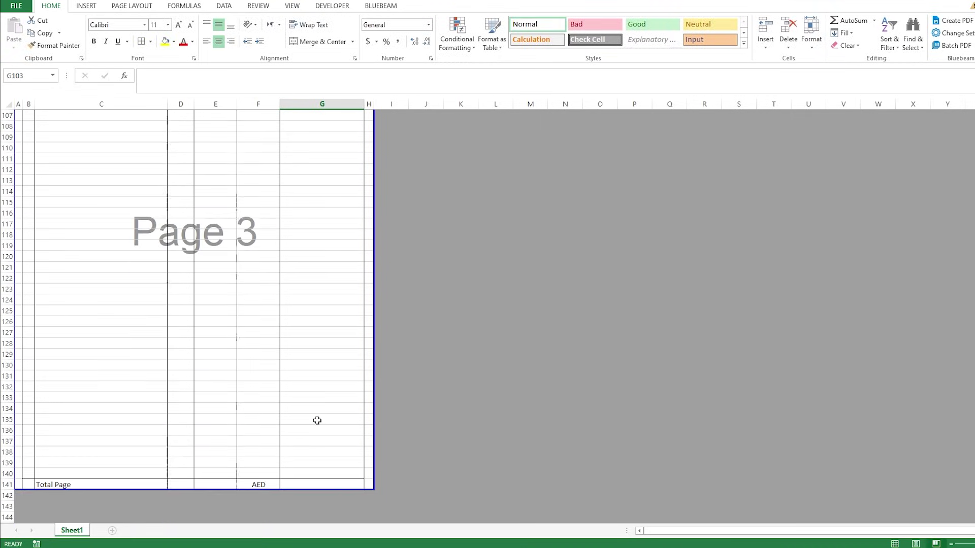
click(295, 480)
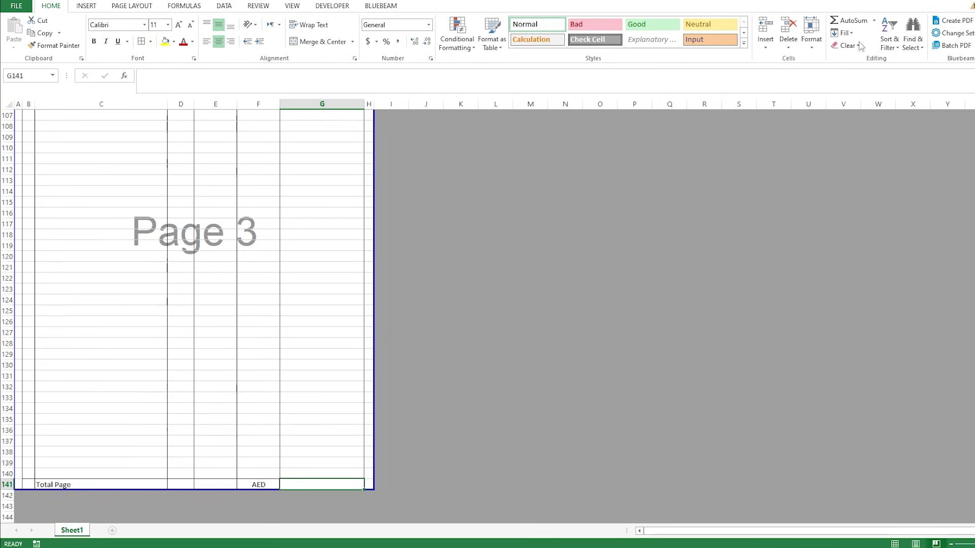
click(846, 21)
click(332, 471)
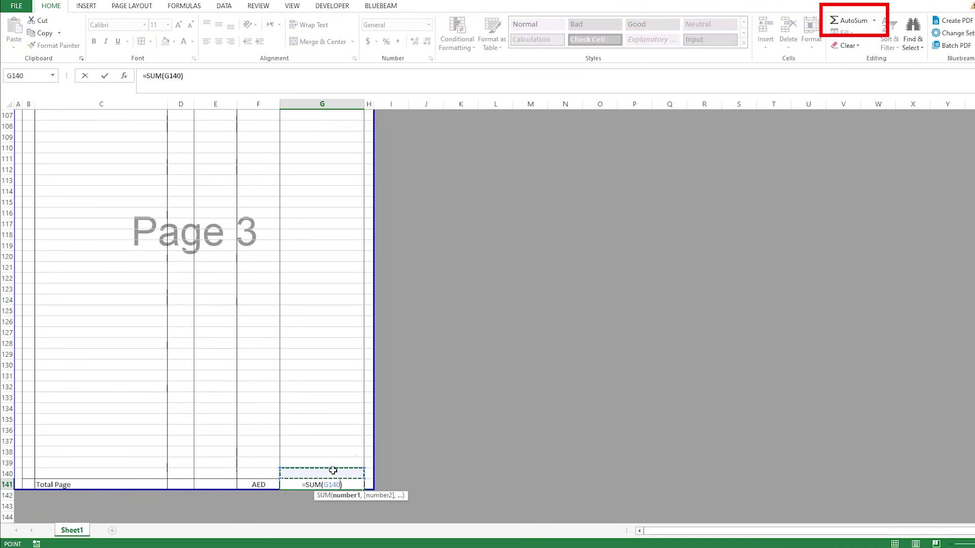
drag(333, 471, 325, 131)
key(Escape)
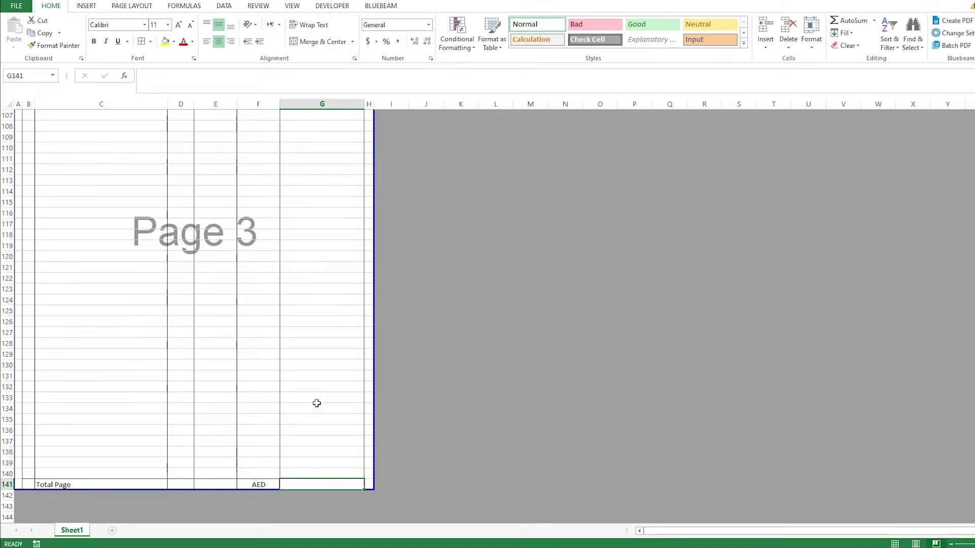
click(315, 409)
- Total the summary page's amounts in G141 with =SUM(G98:G140)
click(309, 485)
key(alt+equal)
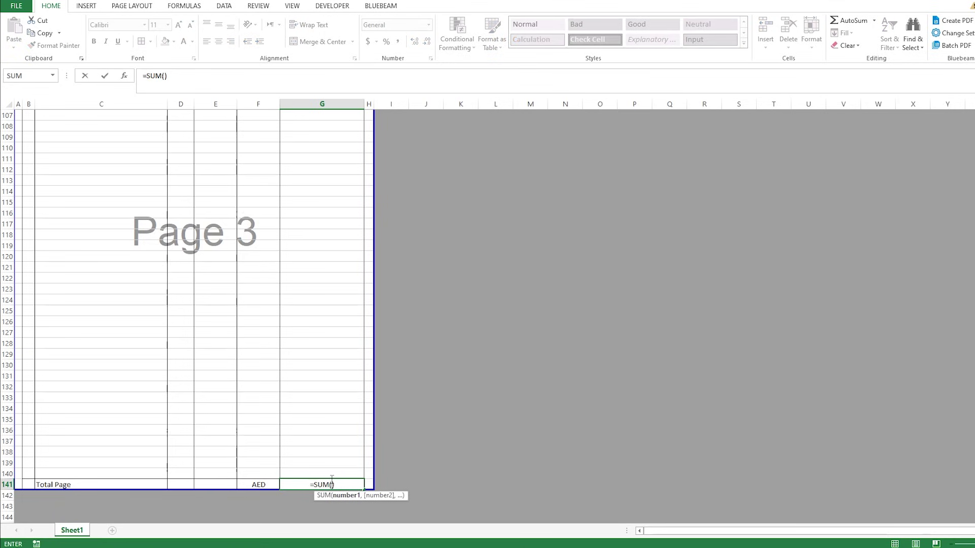
drag(311, 473, 296, 205)
key(Return)
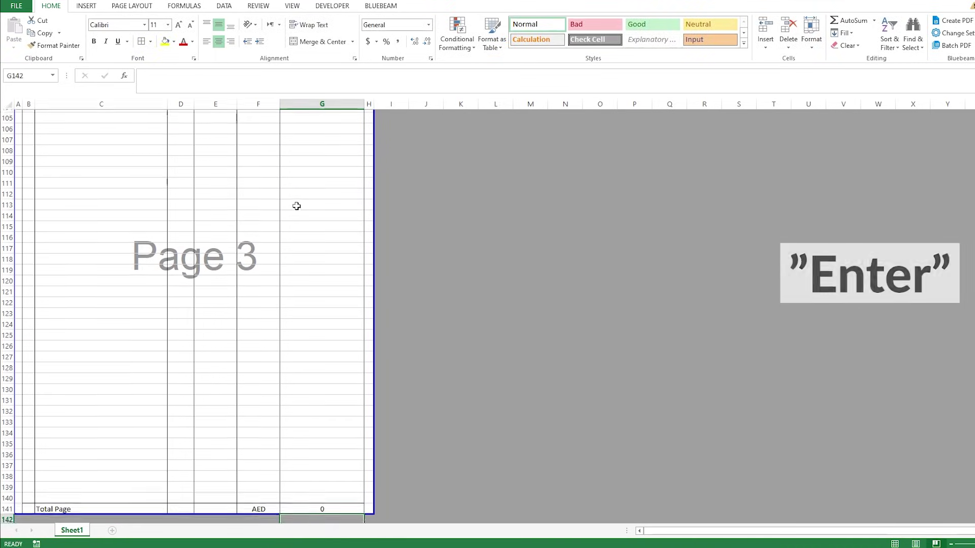
- Check the range summed by the page total formula in G141 and view the bill in the print preview
scroll(311, 220, up, 6)
scroll(318, 379, down, 9)
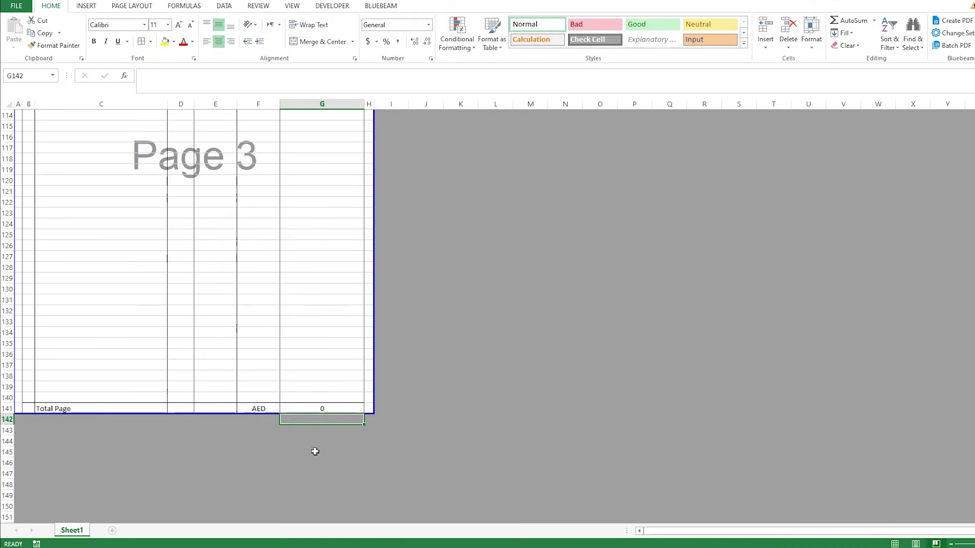
click(315, 408)
scroll(330, 315, down, 2)
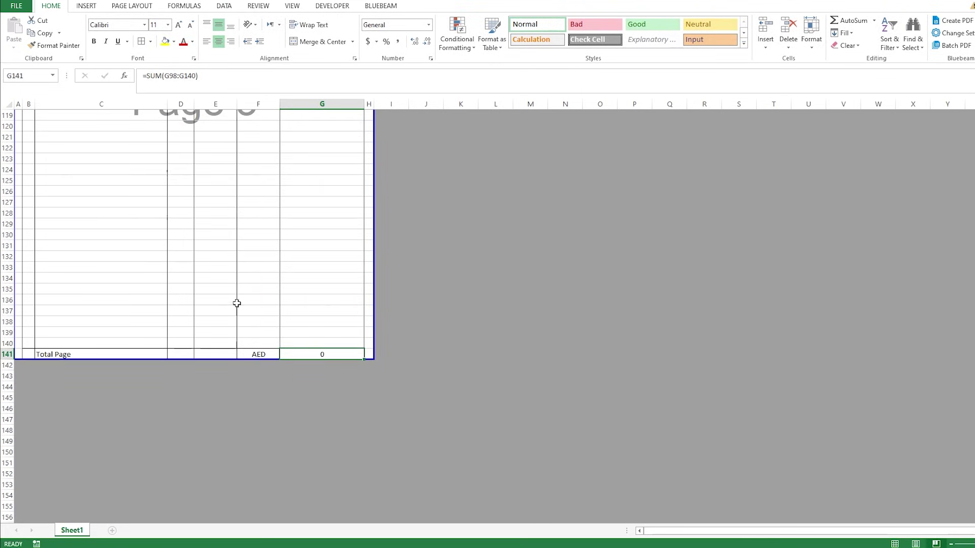
double_click(306, 354)
key(Escape)
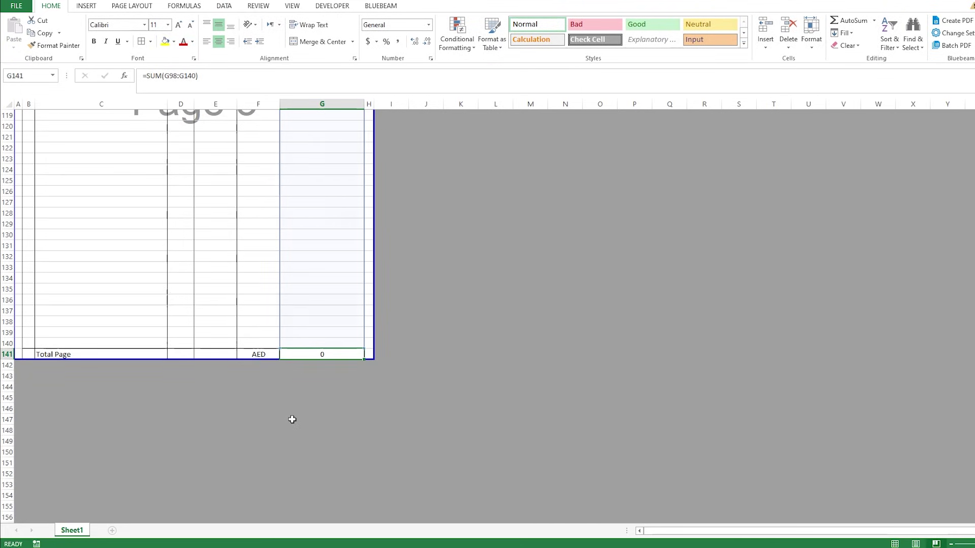
click(181, 234)
click(330, 357)
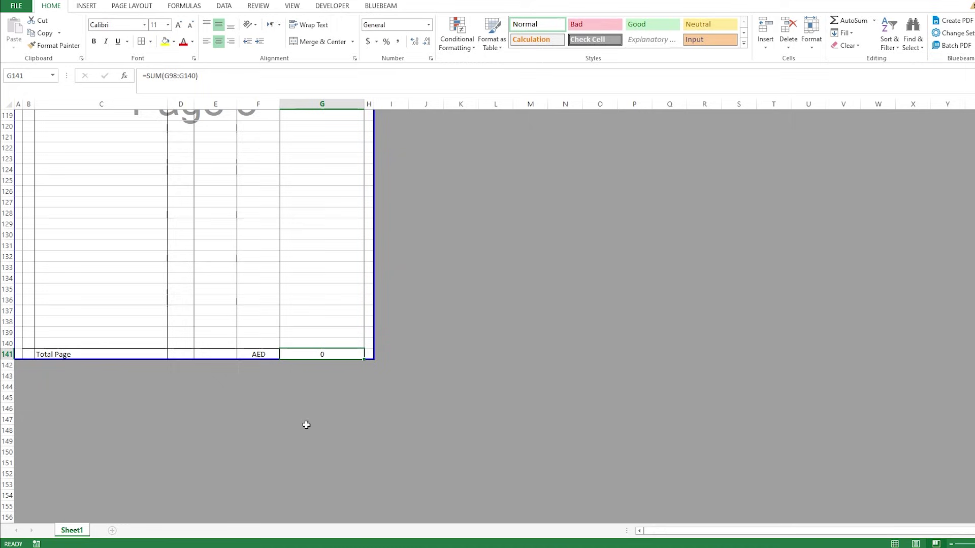
key(F2)
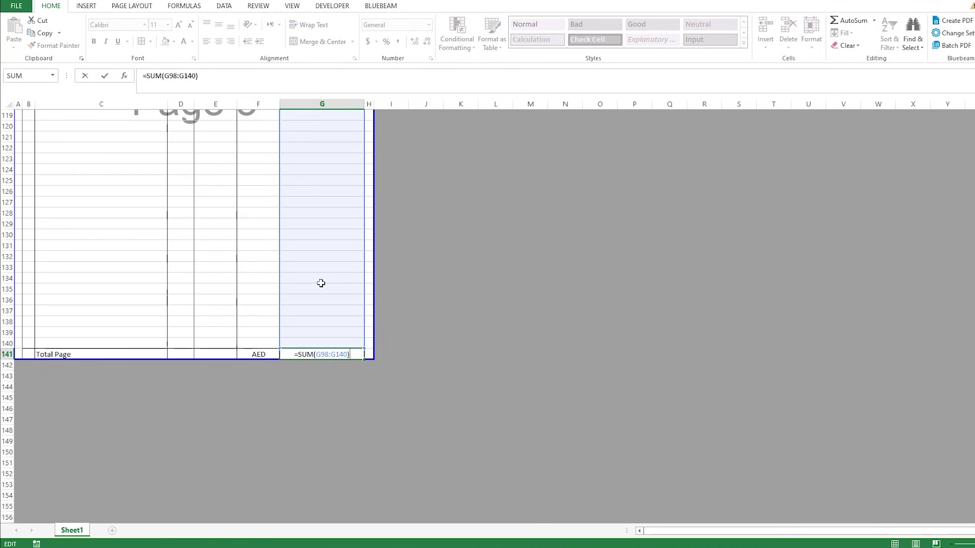
key(Escape)
key(ctrl+p)
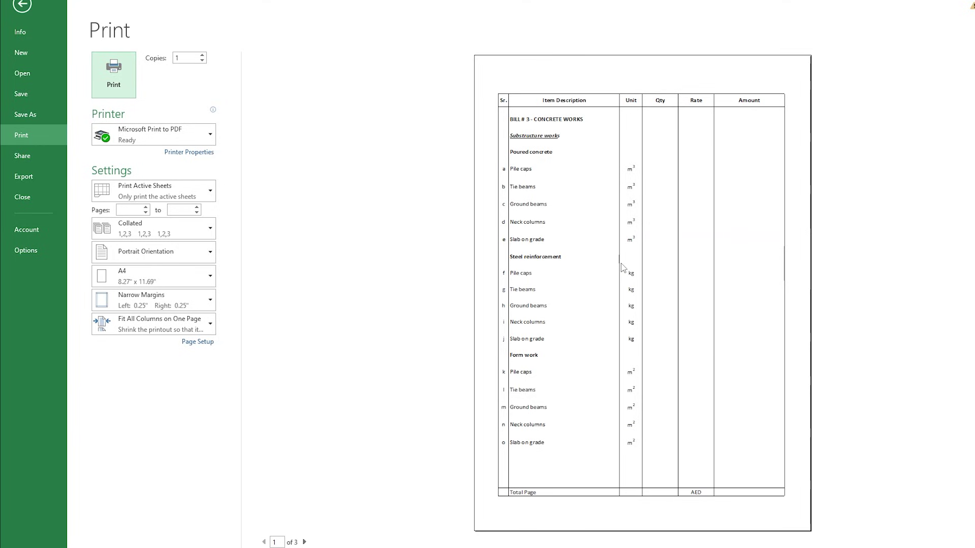
scroll(635, 257, down, 1)
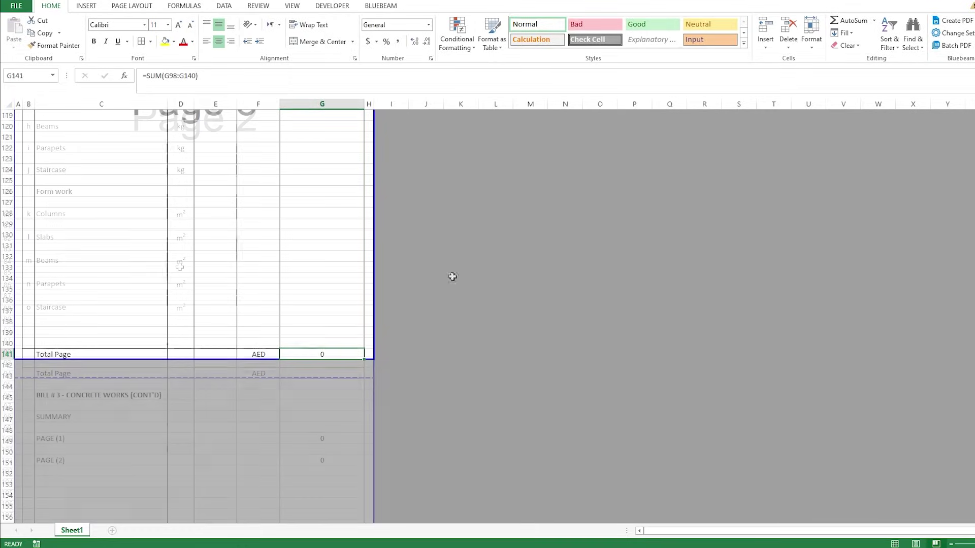
- Format all cells of the sheet as Number with 2 decimal places
key(ctrl+a)
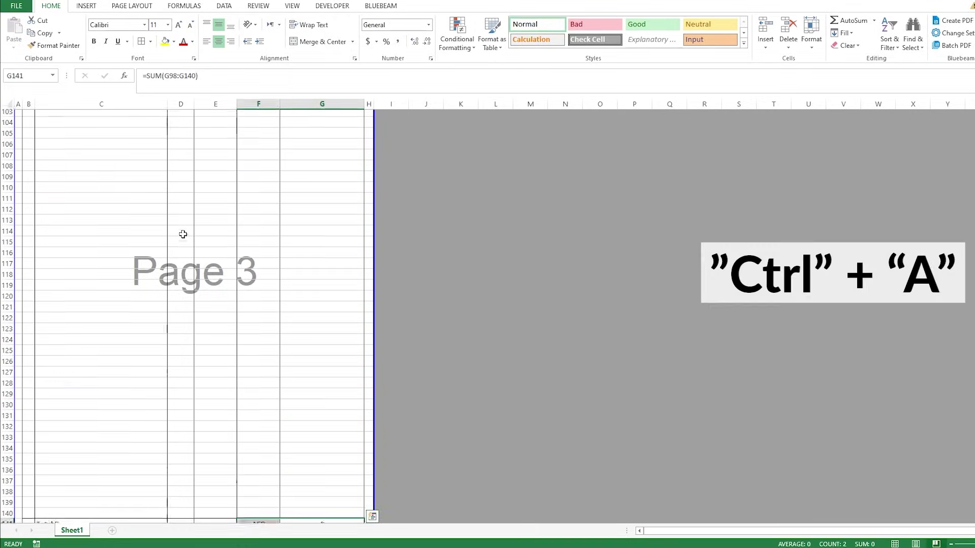
click(96, 222)
key(ctrl+a)
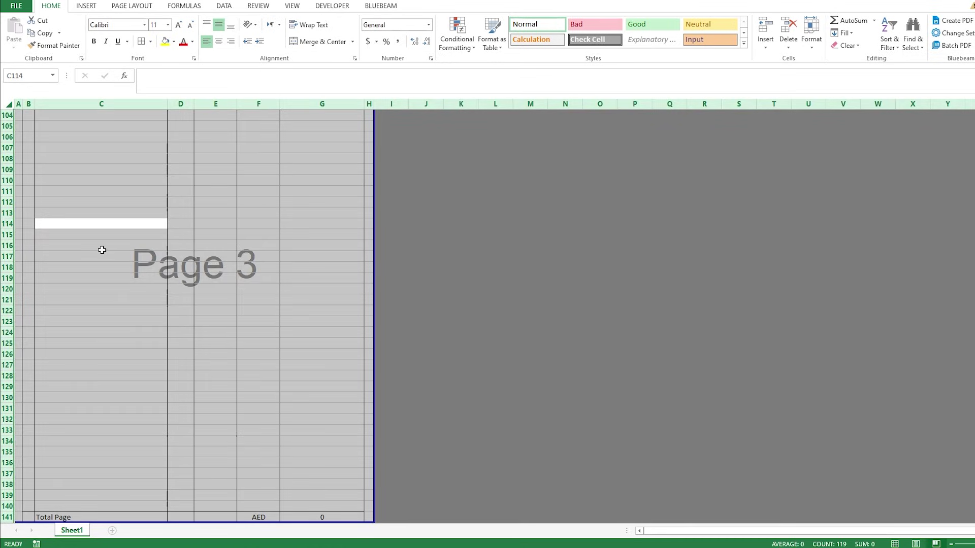
key(ctrl+1)
click(168, 59)
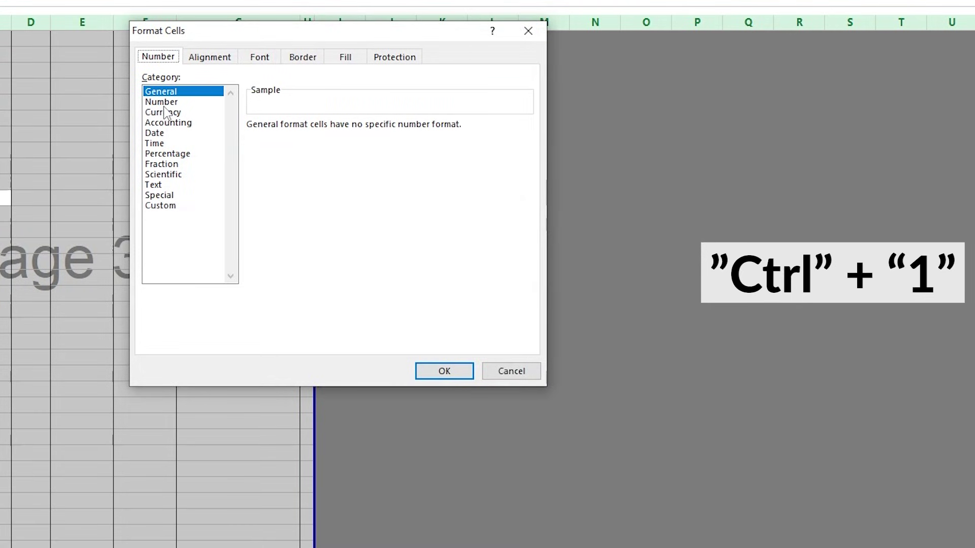
click(162, 103)
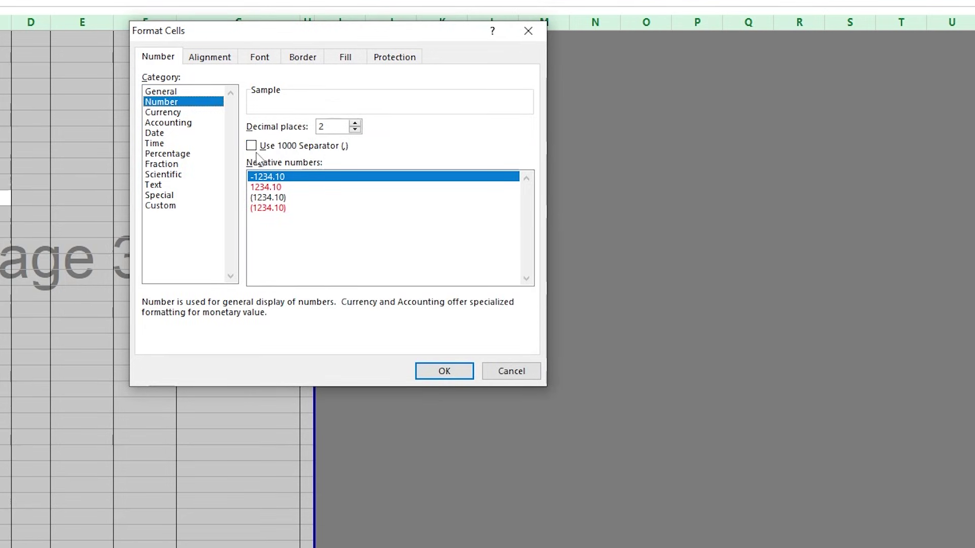
click(446, 366)
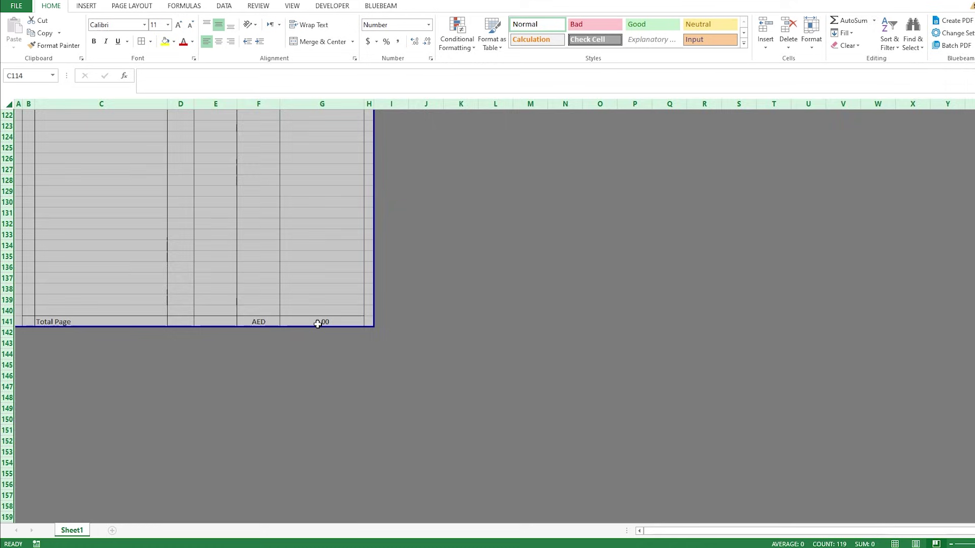
click(318, 323)
scroll(320, 266, up, 11)
click(319, 235)
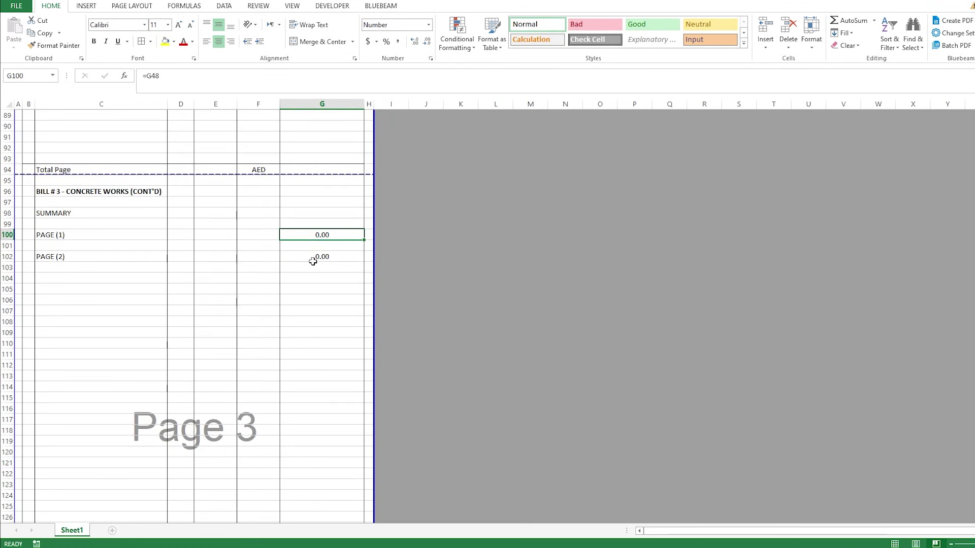
- Total the superstructure page's amounts in G94 with =SUM(G52:G93)
scroll(311, 257, up, 7)
scroll(315, 269, down, 2)
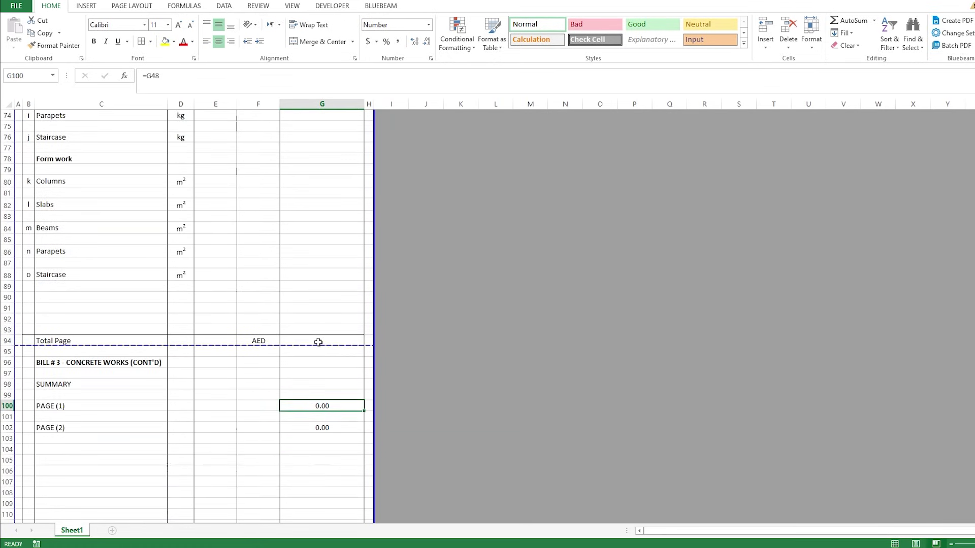
key(alt+equal)
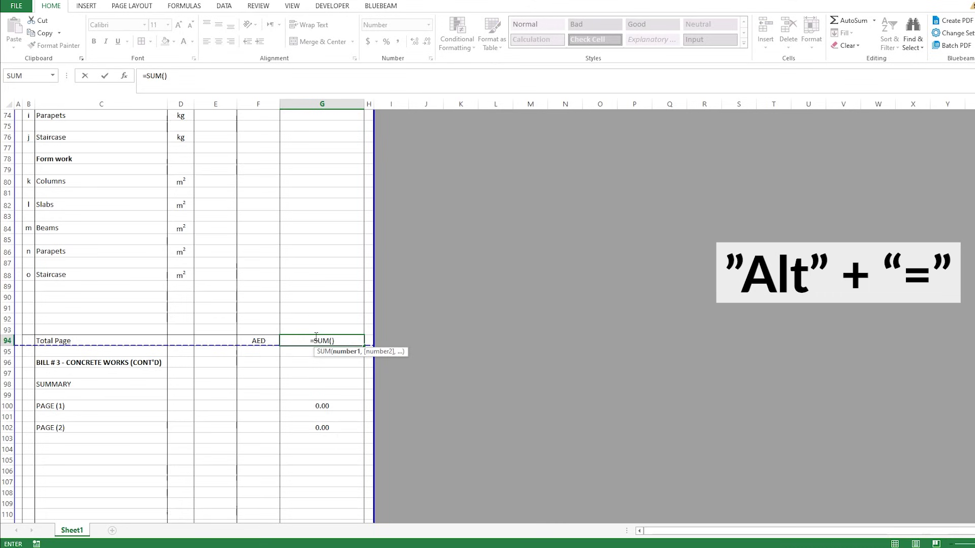
drag(316, 332, 316, 312)
key(Return)
- Copy the page total formula from G94 to the substructure page's total in G48
click(306, 492)
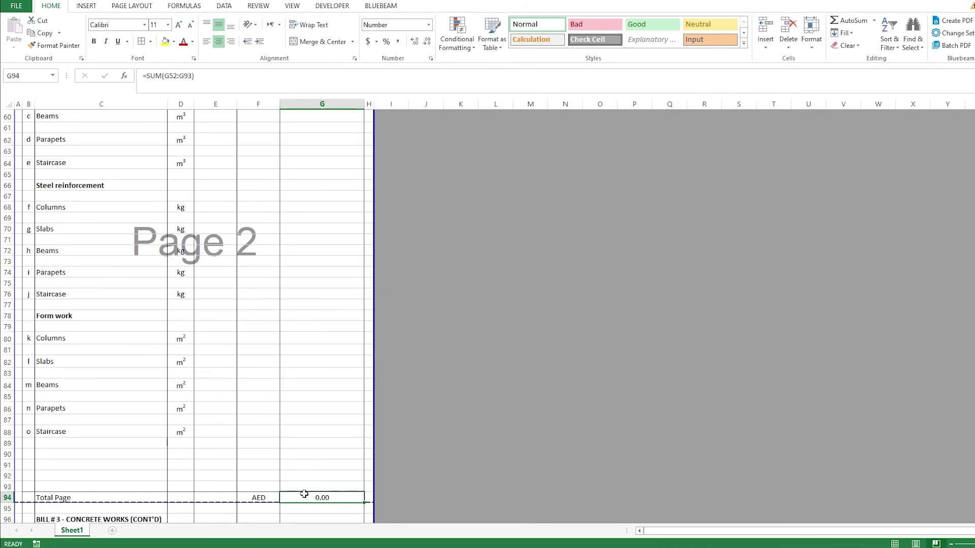
key(ctrl+c)
scroll(315, 462, up, 10)
click(322, 317)
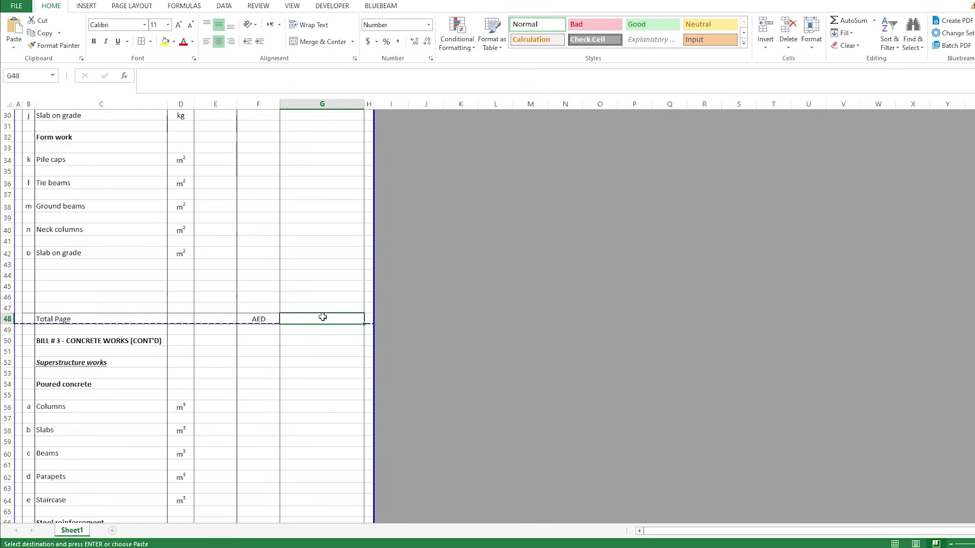
key(Return)
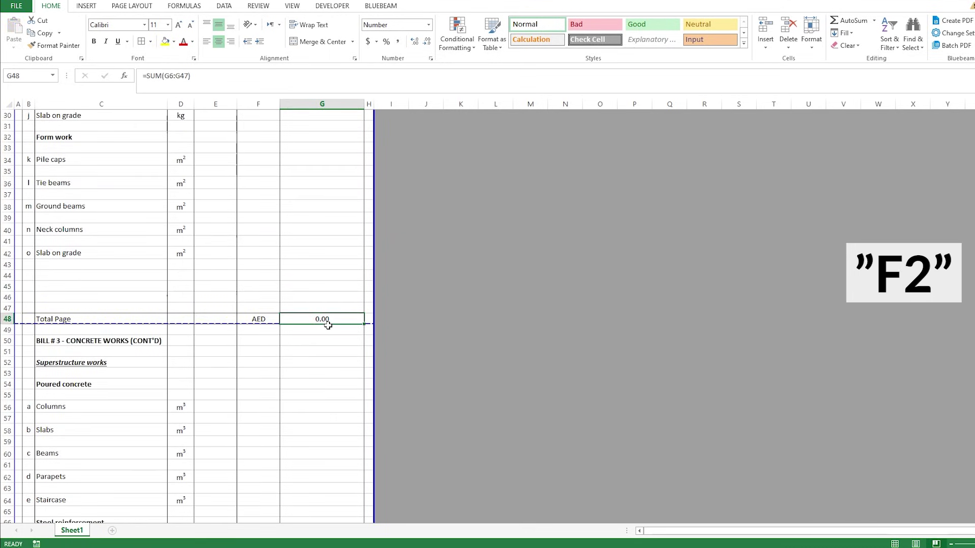
- Check the range summed by the substructure page's total formula in G48, leaving the formula as it is
key(F2)
scroll(320, 322, up, 10)
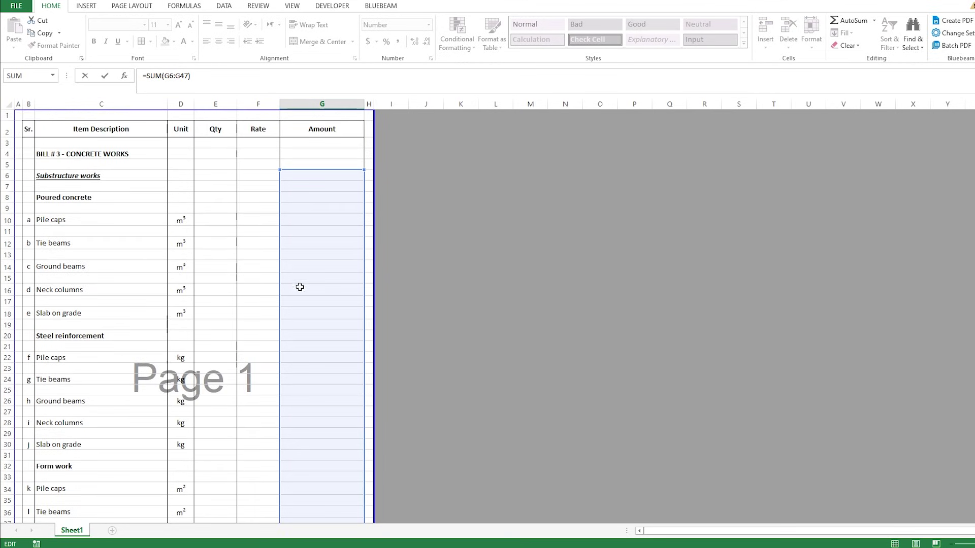
scroll(298, 336, down, 3)
scroll(317, 305, down, 3)
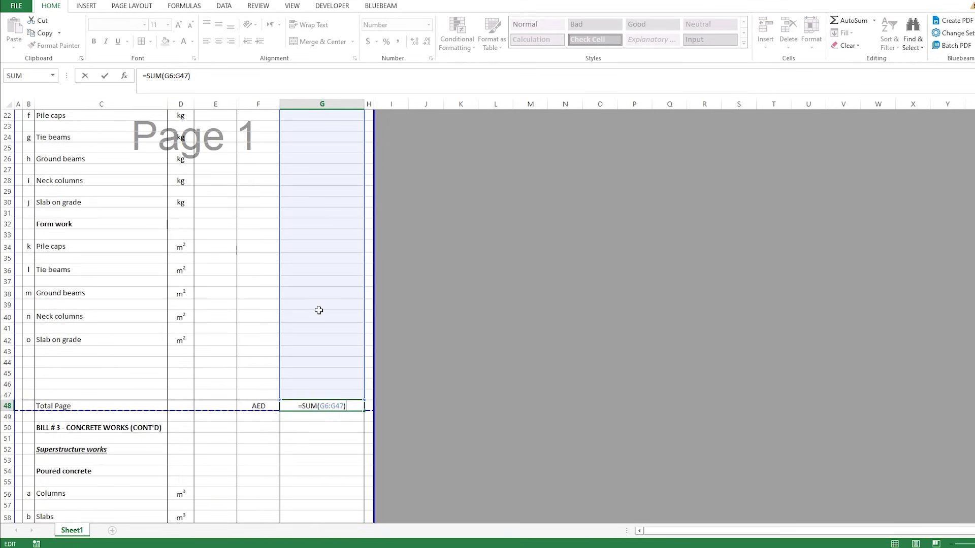
key(Escape)
scroll(317, 304, down, 10)
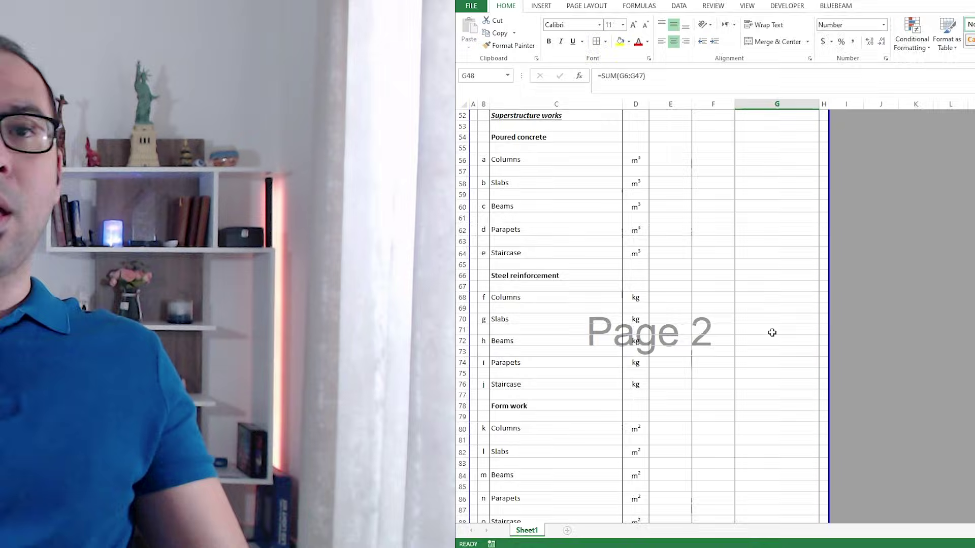